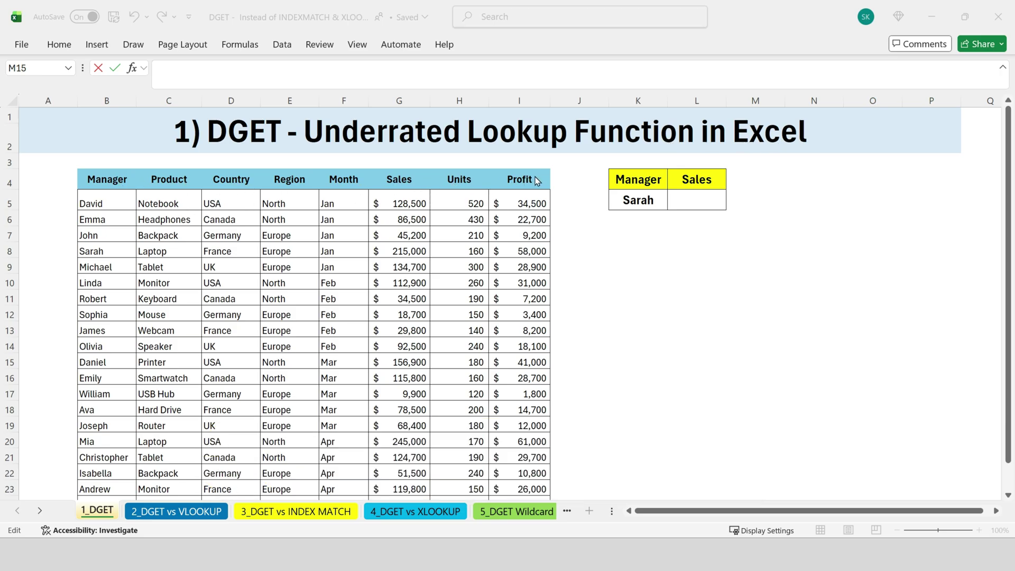
# Examine the Manager column of the data table and the Manager and Sales lookup cells in K4:L5.
pyautogui.click(107, 180)
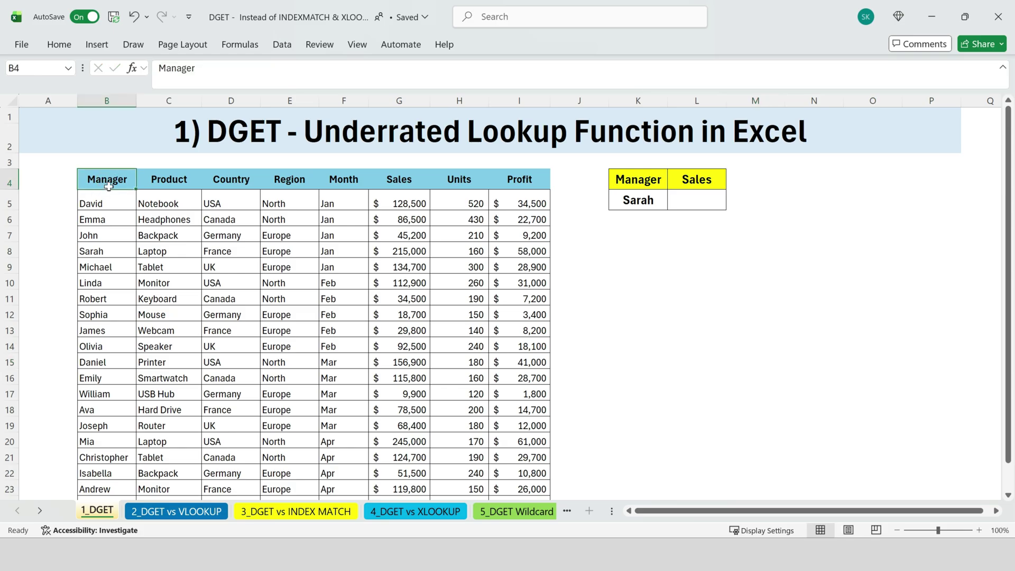
pyautogui.moveTo(118, 261); pyautogui.dragTo(114, 251)
pyautogui.moveTo(106, 182); pyautogui.dragTo(108, 332)
pyautogui.click(651, 180)
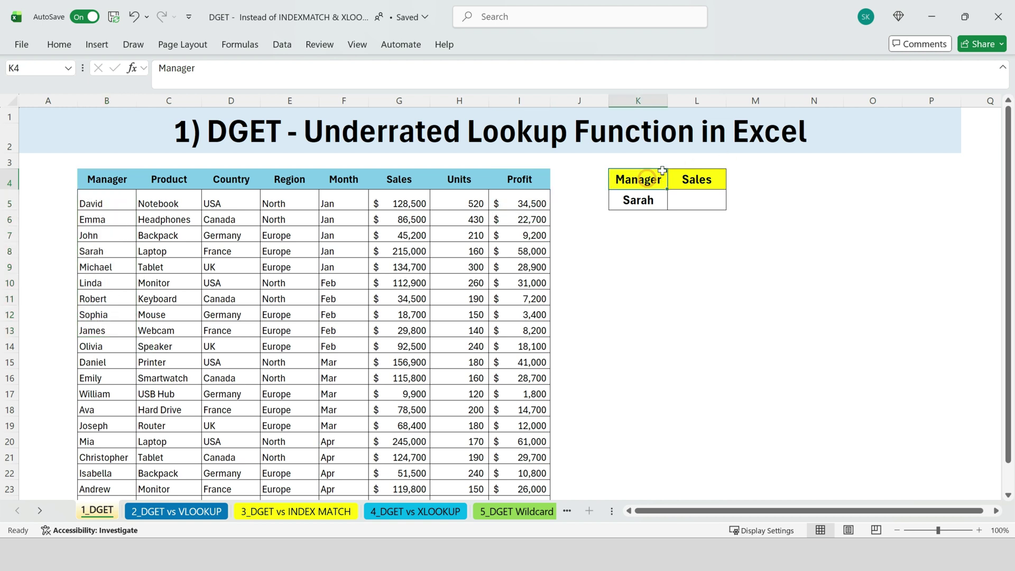
pyautogui.click(640, 203)
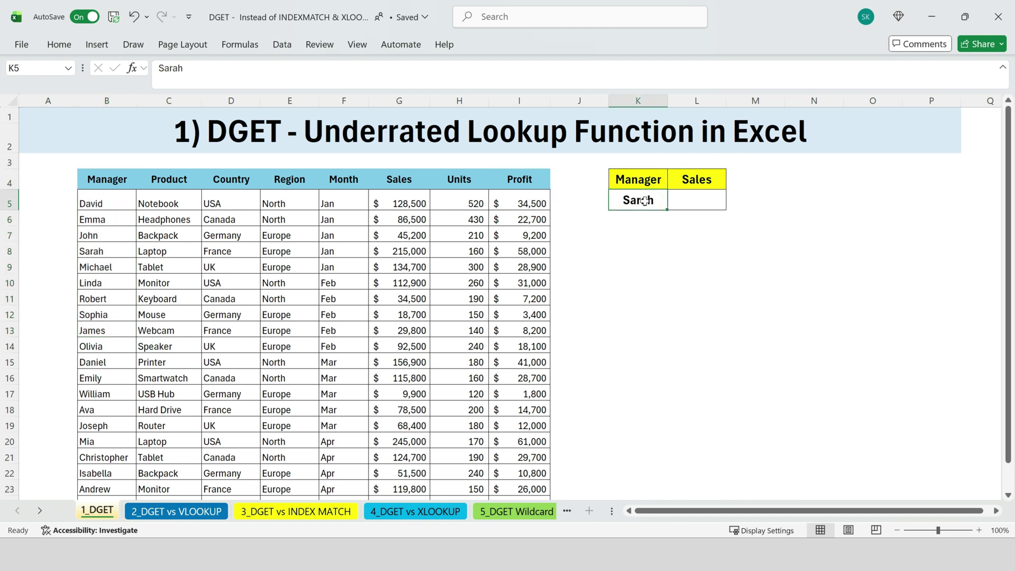
pyautogui.click(699, 181)
# Start a DGET formula in L5 with the whole table including its headers, B4:I24, as the database.
pyautogui.click(692, 200)
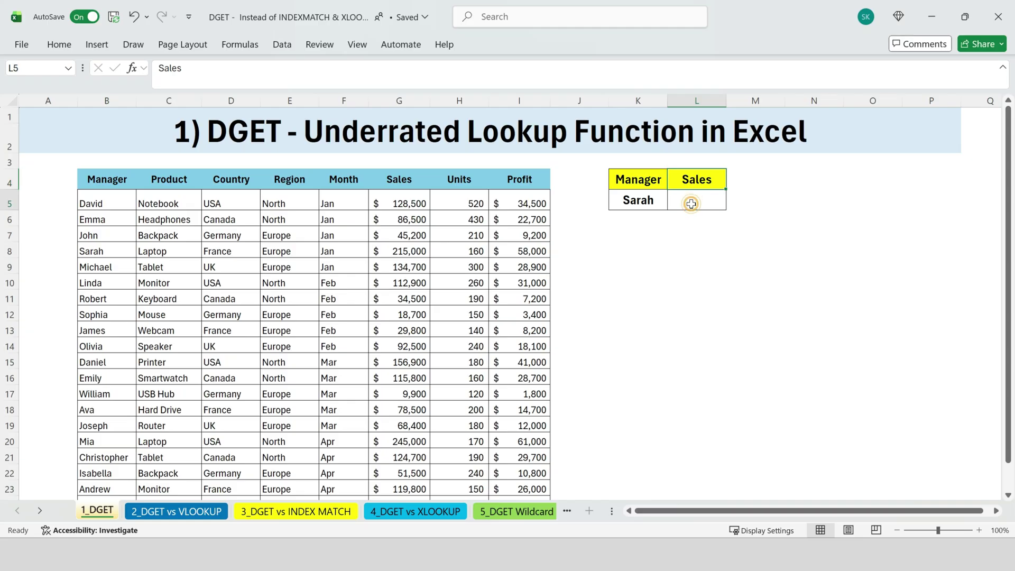
pyautogui.write('=de')
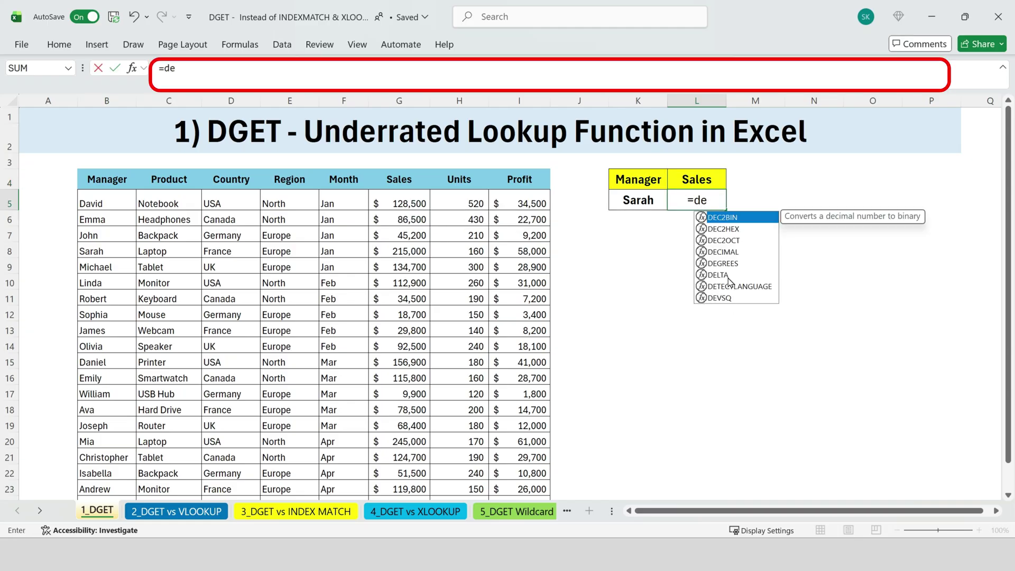
pyautogui.press('BackSpace')
pyautogui.write('g')
pyautogui.doubleClick(726, 218)
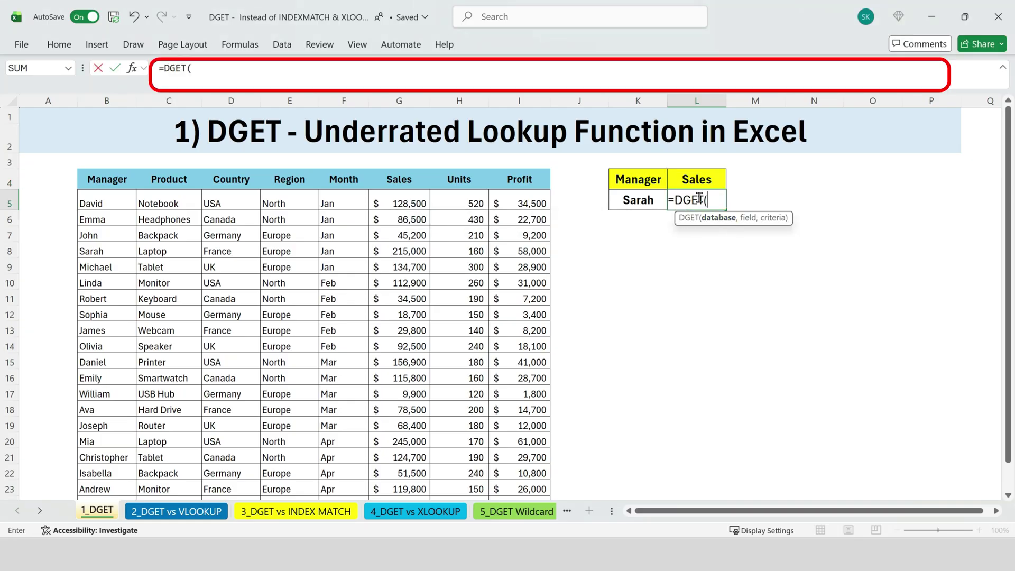
pyautogui.click(109, 178)
pyautogui.hotkey('ctrl', 'shift', 'Right')
pyautogui.hotkey('ctrl', 'shift', 'Down')
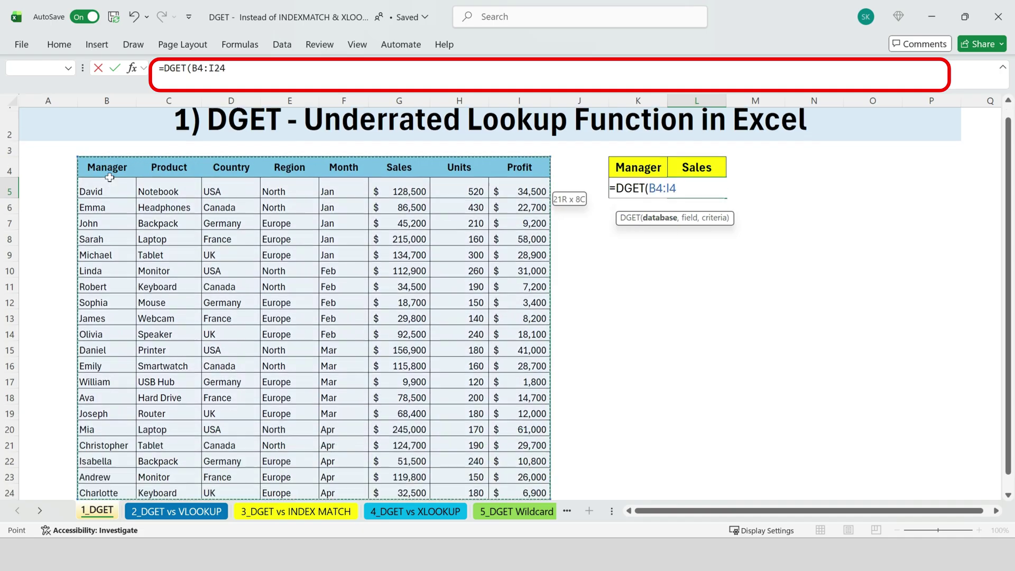
pyautogui.scroll(1, 606, 310)
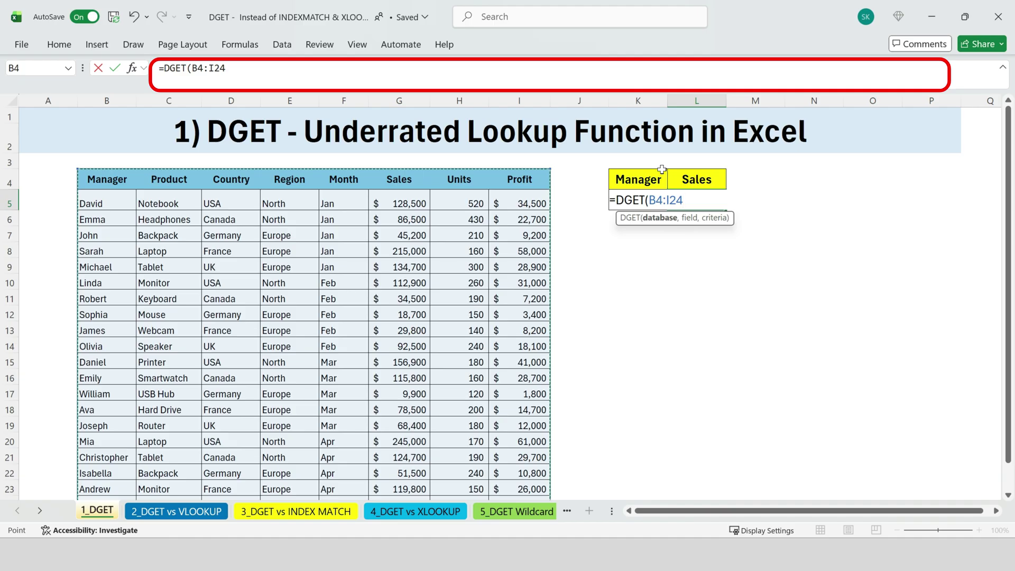
# Complete the DGET formula in L5 with L4 as the field and K4:K5 as the criteria.
pyautogui.write(',')
pyautogui.click(702, 182)
pyautogui.write(',')
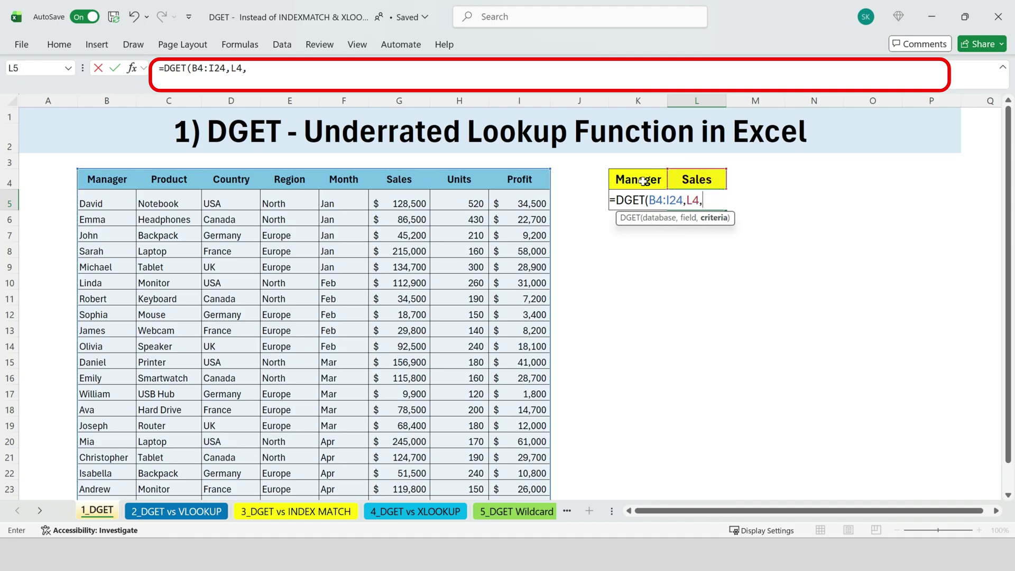
pyautogui.moveTo(643, 180); pyautogui.dragTo(641, 200)
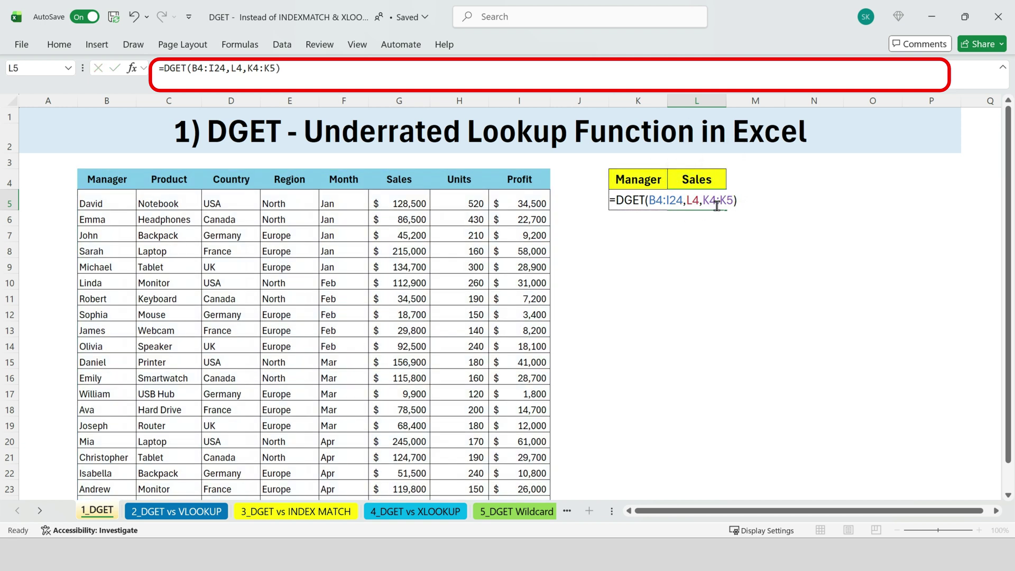
pyautogui.press('Return')
# Compare the DGET result in L5 with the selected manager's Sales value in row 8 of the table.
pyautogui.scroll(-1, 255, 242)
pyautogui.moveTo(93, 204); pyautogui.dragTo(521, 204)
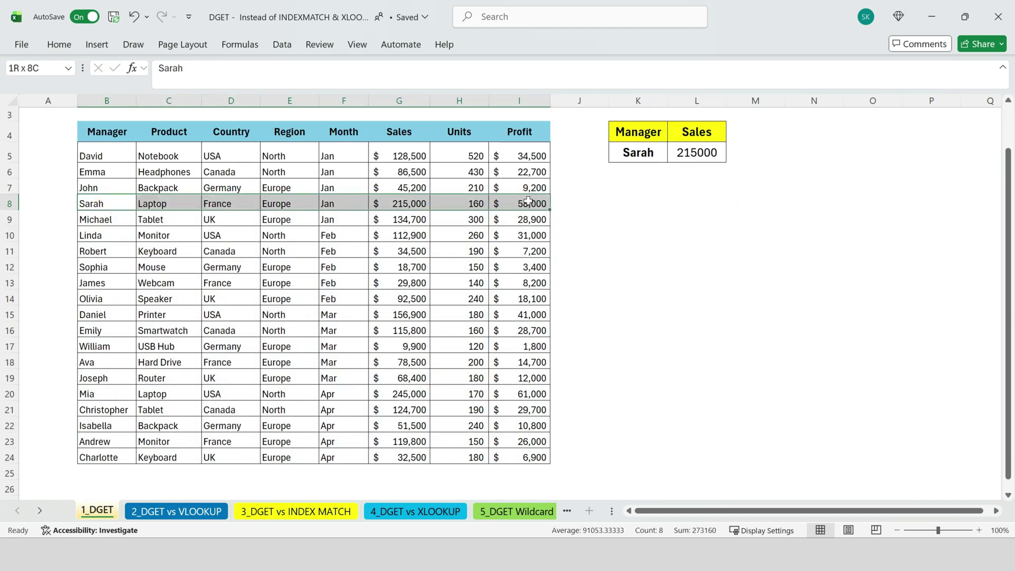
pyautogui.scroll(1, 559, 219)
pyautogui.moveTo(406, 174); pyautogui.dragTo(411, 251)
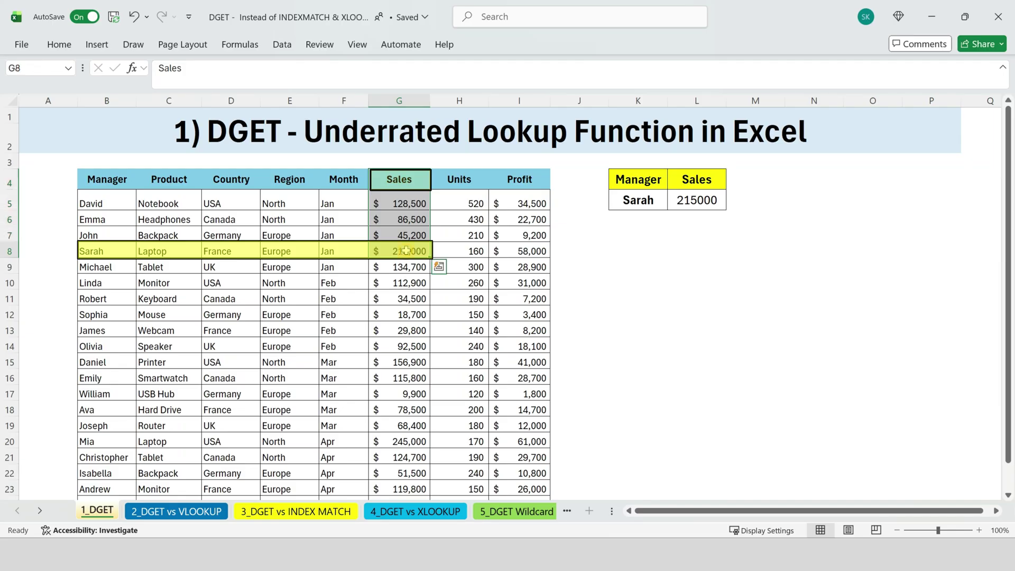
pyautogui.click(411, 256)
pyautogui.click(711, 201)
pyautogui.click(638, 195)
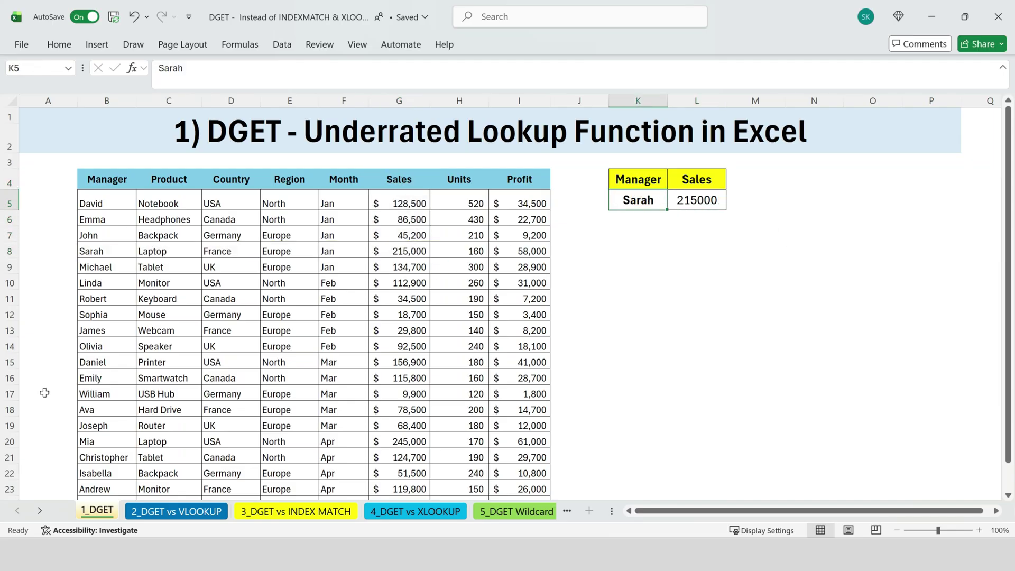
# Replace the manager name in K5 with the manager listed in row 6 of the table.
pyautogui.doubleClick(659, 200)
pyautogui.press('BackSpace')
pyautogui.press('BackSpace')
pyautogui.press('BackSpace')
pyautogui.press('BackSpace')
pyautogui.press('BackSpace')
pyautogui.write('Emma')
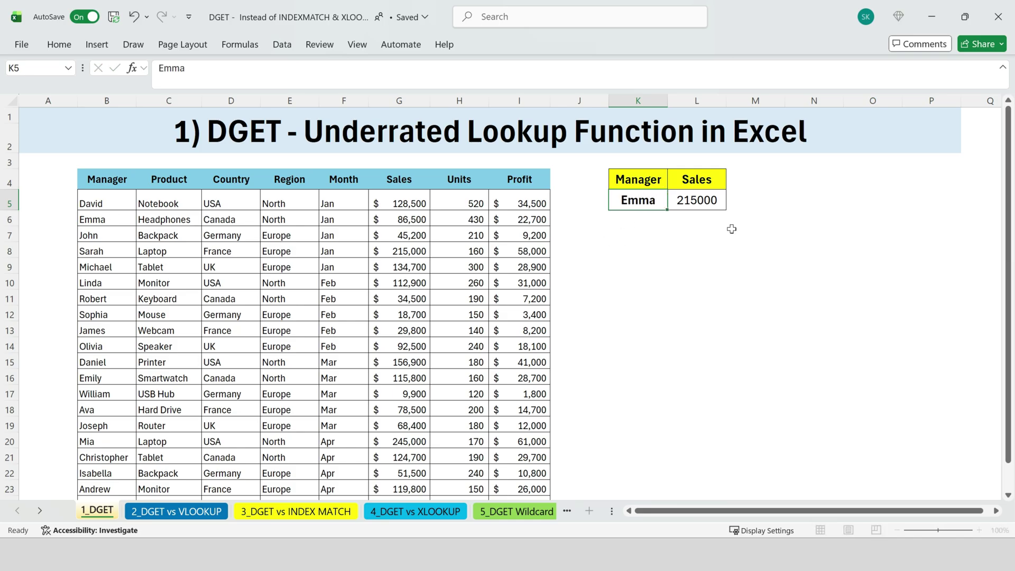
pyautogui.press('Return')
# Check the L5 result against the Sales value in row 6 of the table.
pyautogui.click(690, 201)
pyautogui.moveTo(93, 219); pyautogui.dragTo(402, 218)
pyautogui.moveTo(406, 180); pyautogui.dragTo(425, 220)
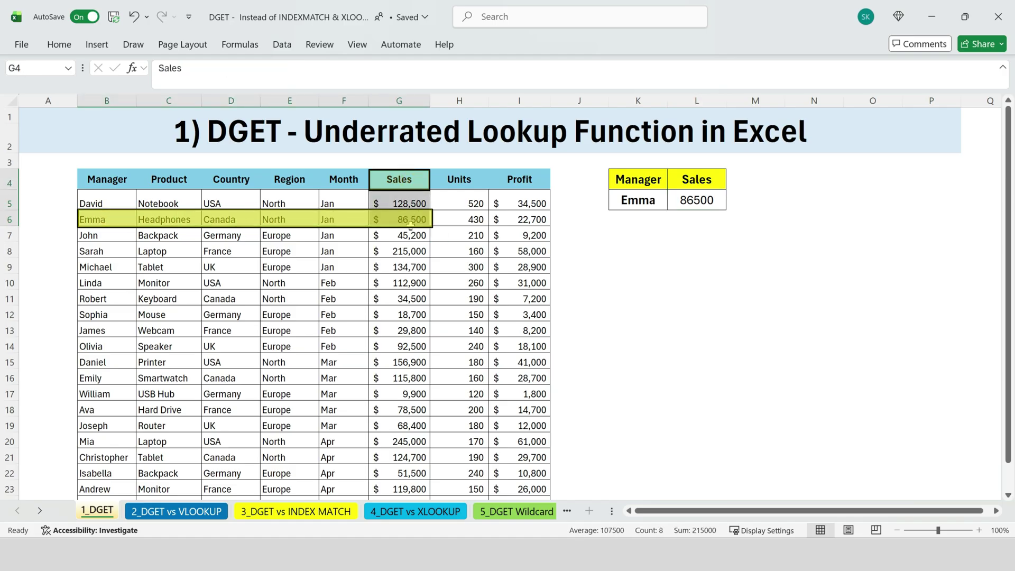
pyautogui.click(420, 218)
pyautogui.click(689, 201)
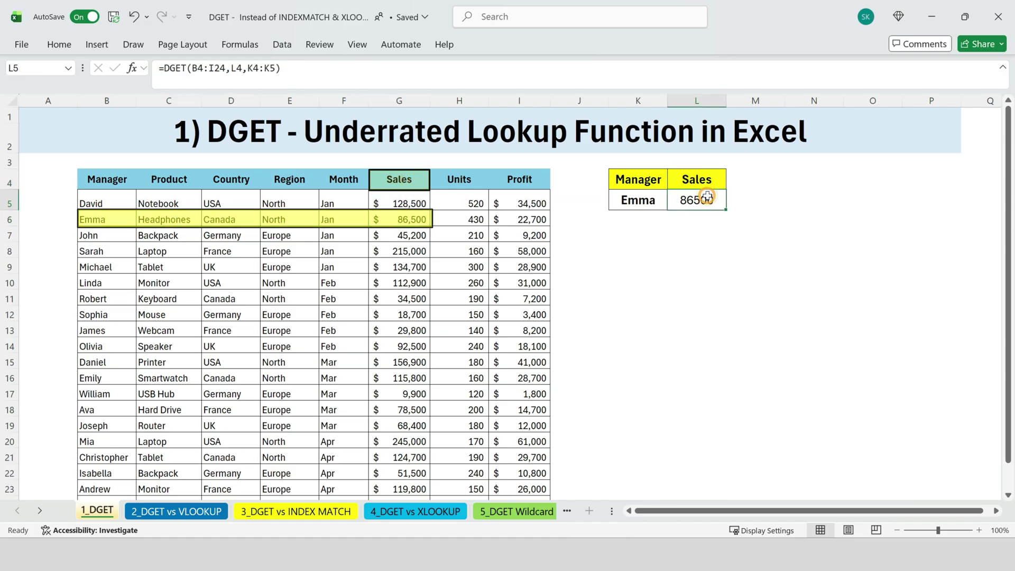
# Change the lookup field header in L4 to Profit.
pyautogui.click(709, 180)
pyautogui.moveTo(524, 178); pyautogui.dragTo(519, 346)
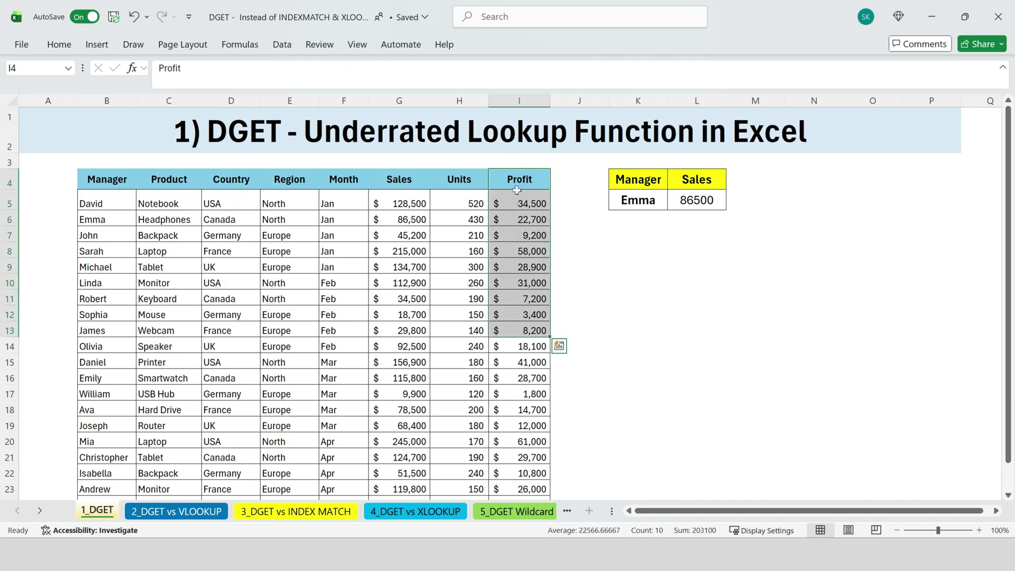
pyautogui.doubleClick(726, 180)
pyautogui.press('BackSpace')
pyautogui.press('BackSpace')
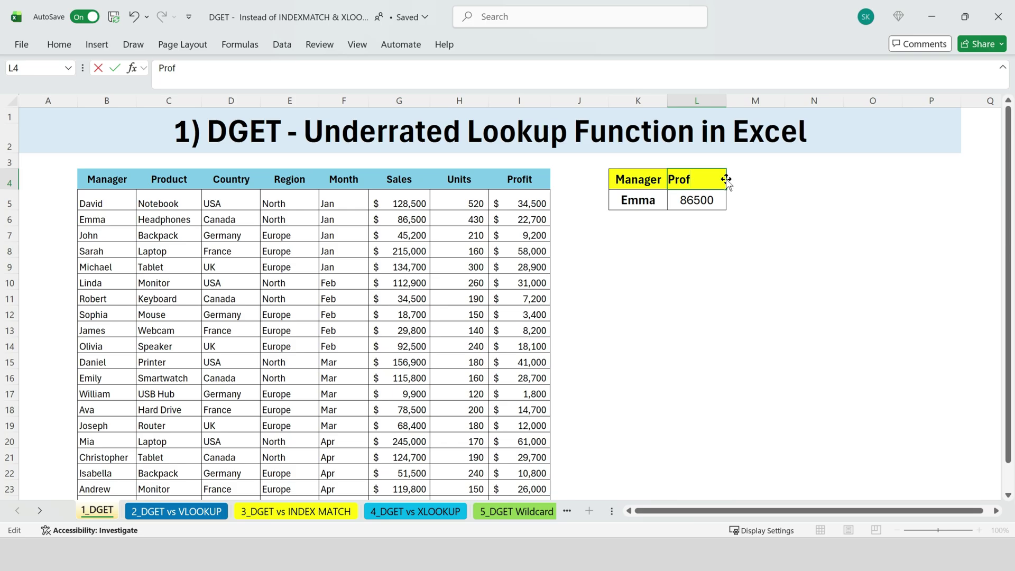
pyautogui.write('Profit')
pyautogui.press('Return')
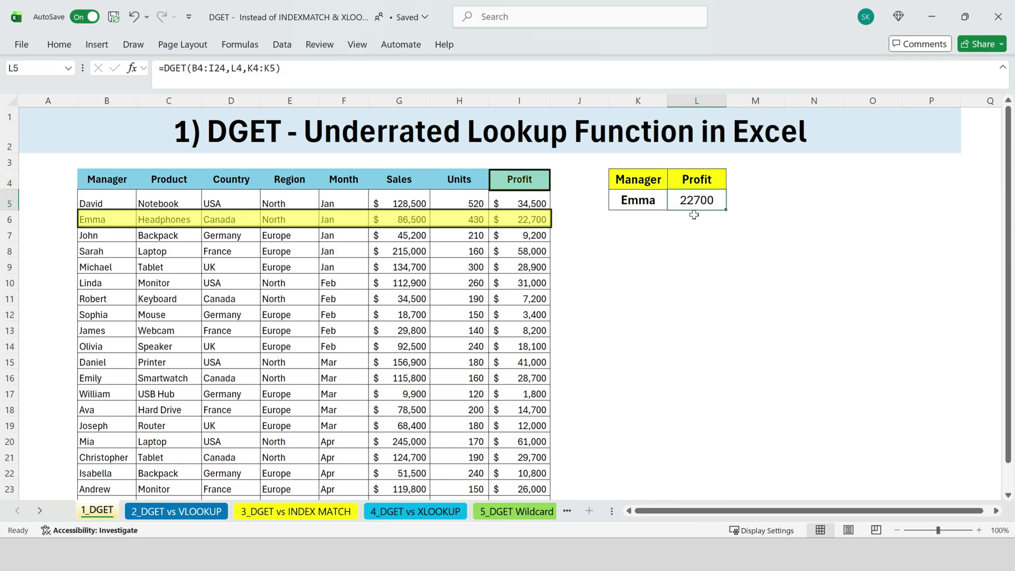
# Check the L5 result against the Profit value in row 6 of the table.
pyautogui.moveTo(101, 221); pyautogui.dragTo(525, 220)
pyautogui.click(579, 235)
pyautogui.click(525, 217)
pyautogui.click(703, 200)
pyautogui.moveTo(619, 170); pyautogui.dragTo(687, 198)
# Add a List data validation to K5 with source =$B$5:$B$24 and choose the manager from row 8 in it.
pyautogui.click(650, 200)
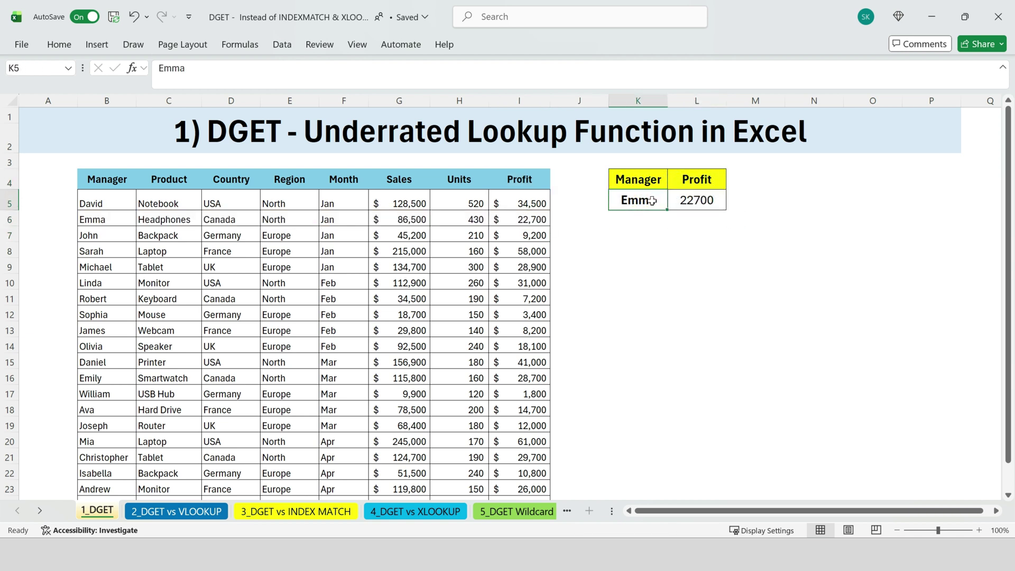
pyautogui.click(283, 45)
pyautogui.click(768, 100)
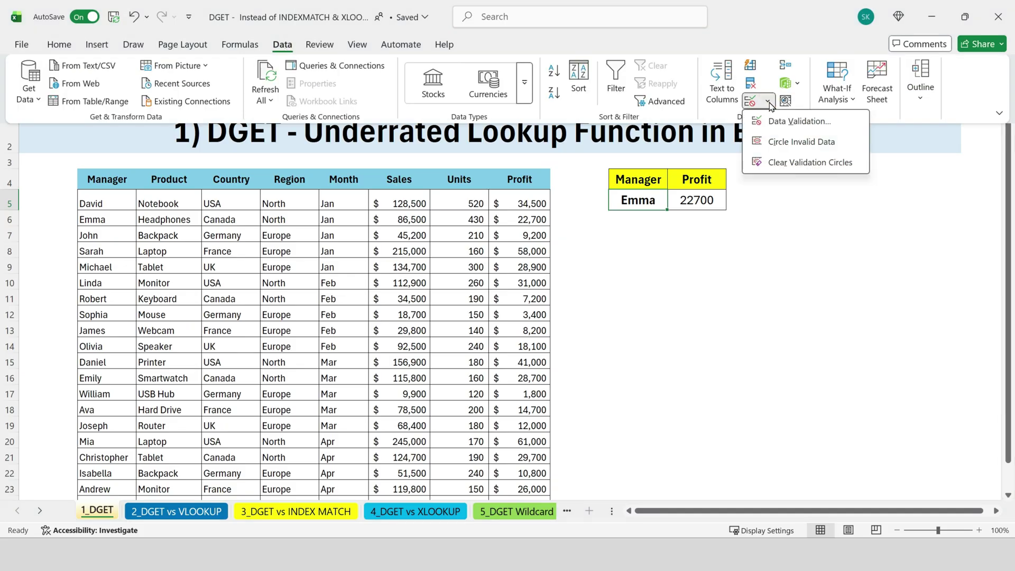
pyautogui.click(772, 120)
pyautogui.click(480, 227)
pyautogui.click(402, 264)
pyautogui.click(560, 281)
pyautogui.click(117, 201)
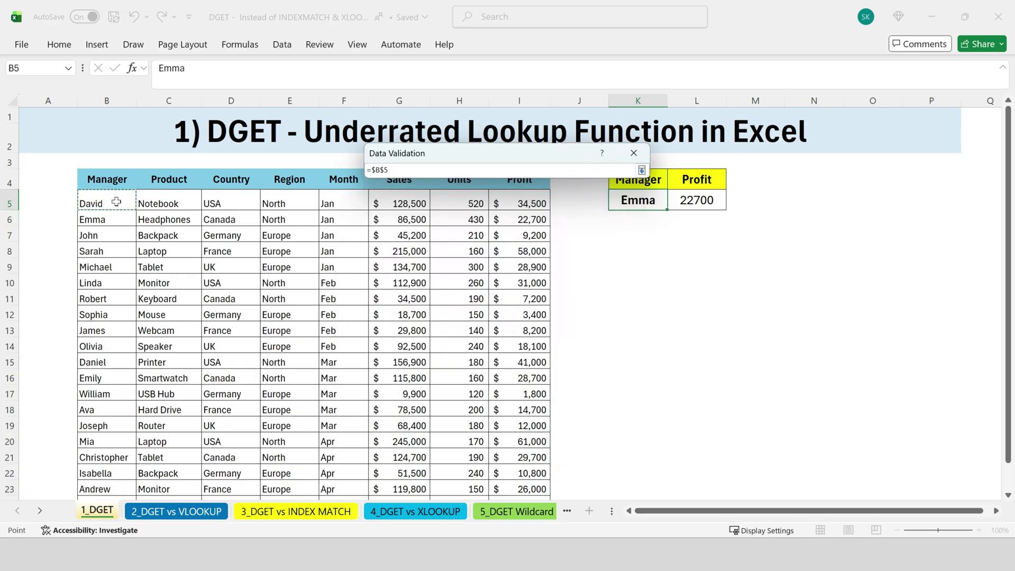
pyautogui.hotkey('ctrl', 'shift', 'Down')
pyautogui.click(642, 170)
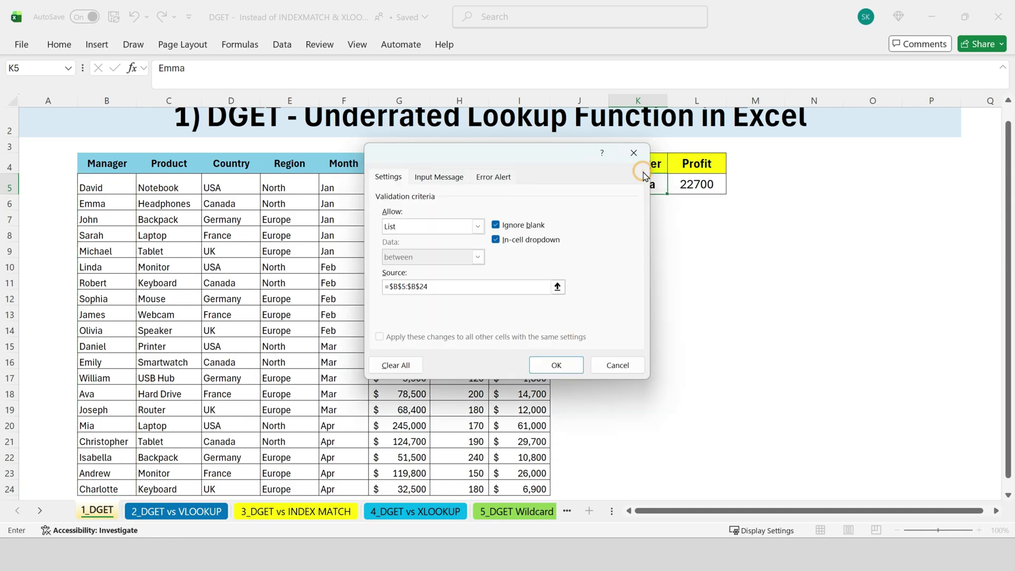
pyautogui.click(556, 366)
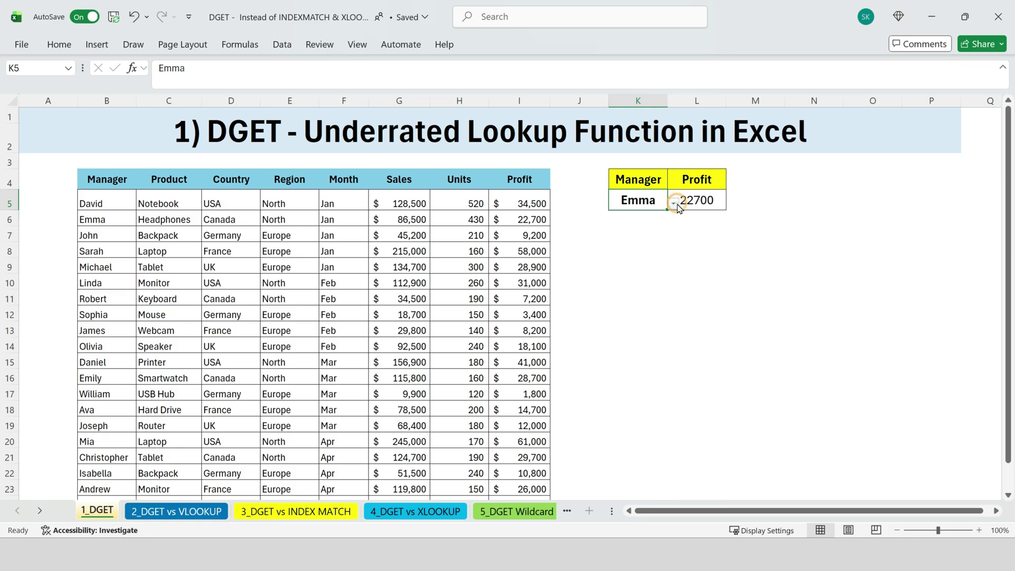
pyautogui.click(673, 203)
pyautogui.click(637, 252)
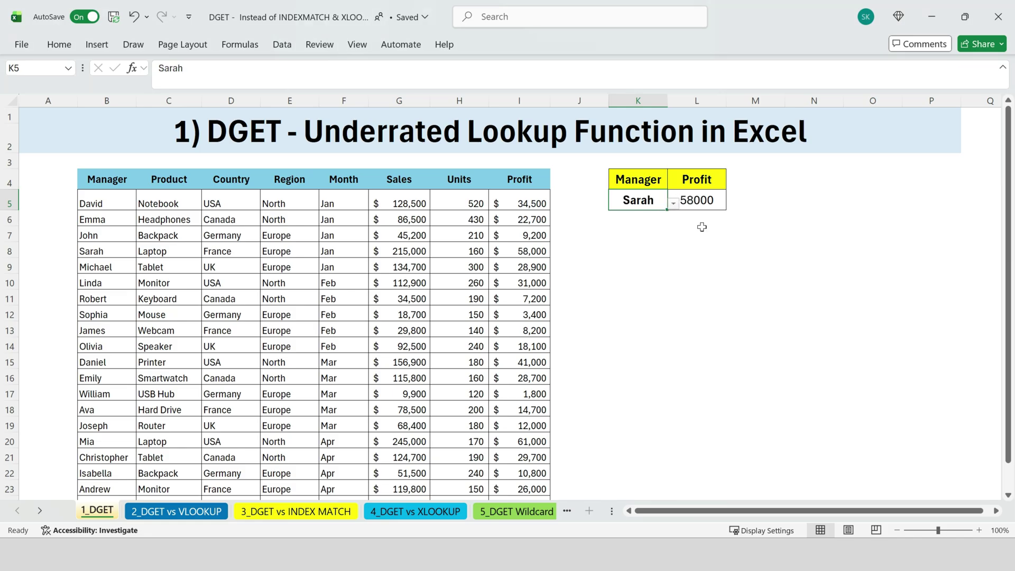
# Add a List data validation to L4 with the table headers =$C$4:$I$4 as its source.
pyautogui.click(703, 175)
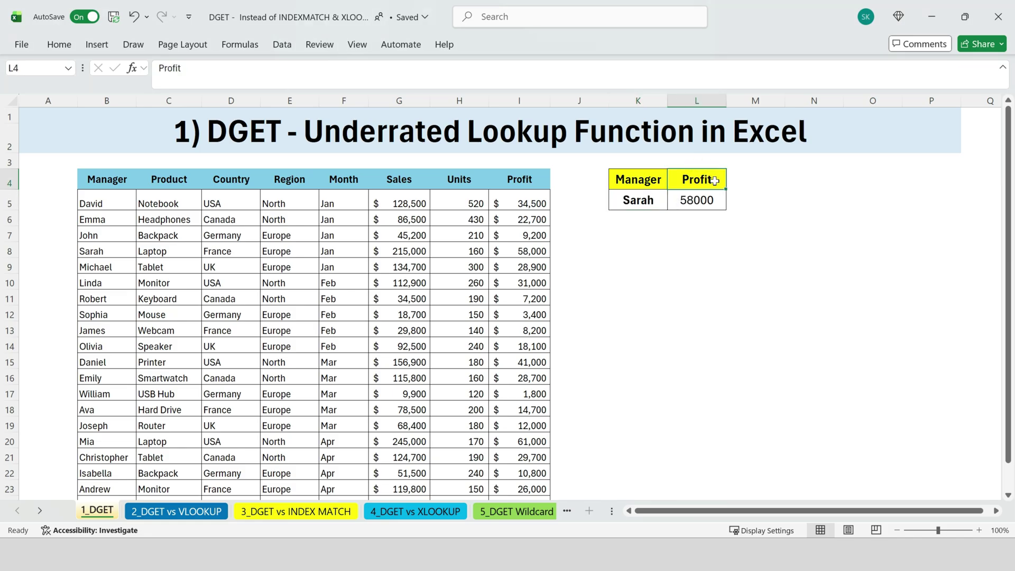
pyautogui.click(282, 44)
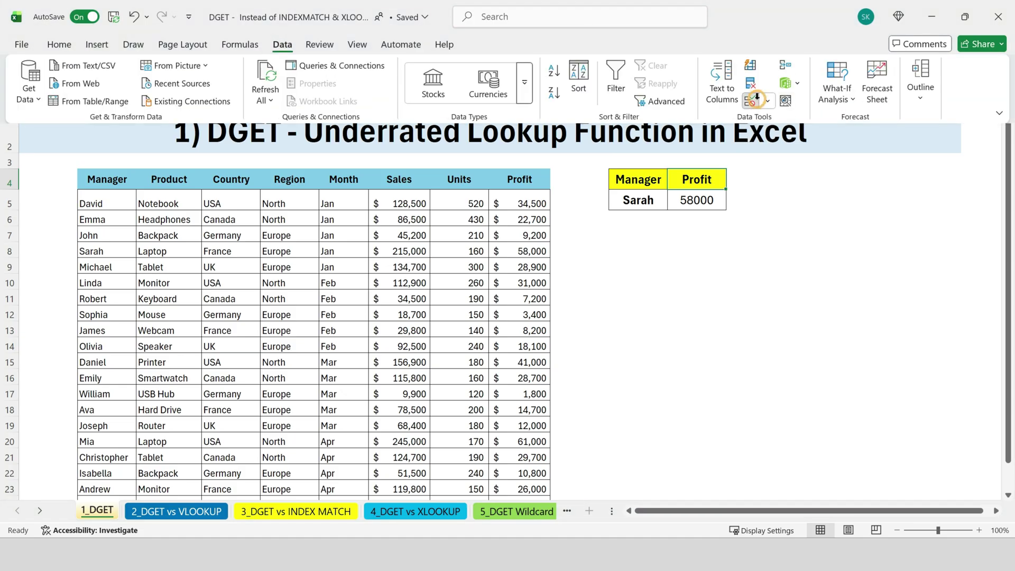
pyautogui.click(478, 227)
pyautogui.click(413, 272)
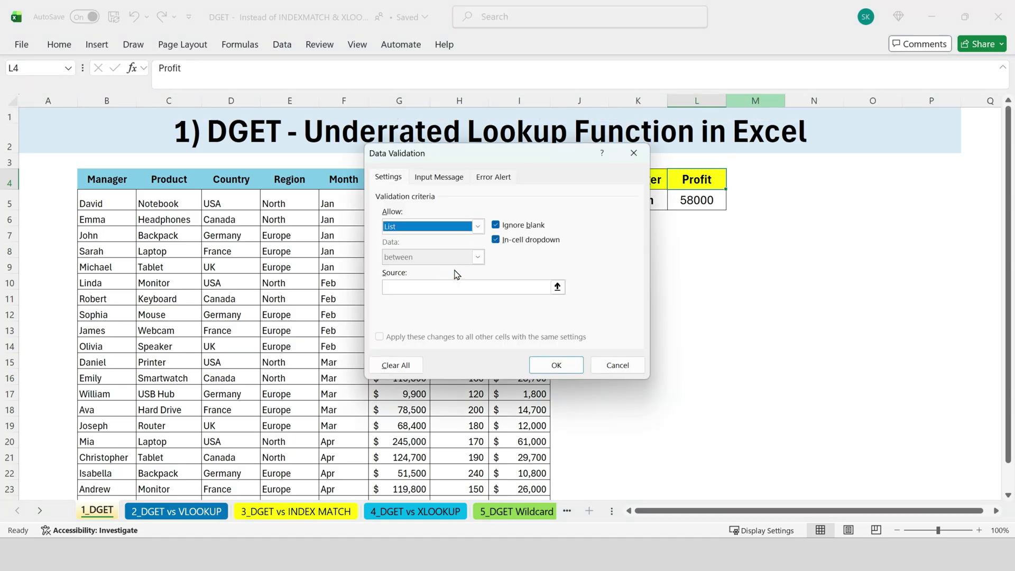
pyautogui.click(557, 287)
pyautogui.click(184, 178)
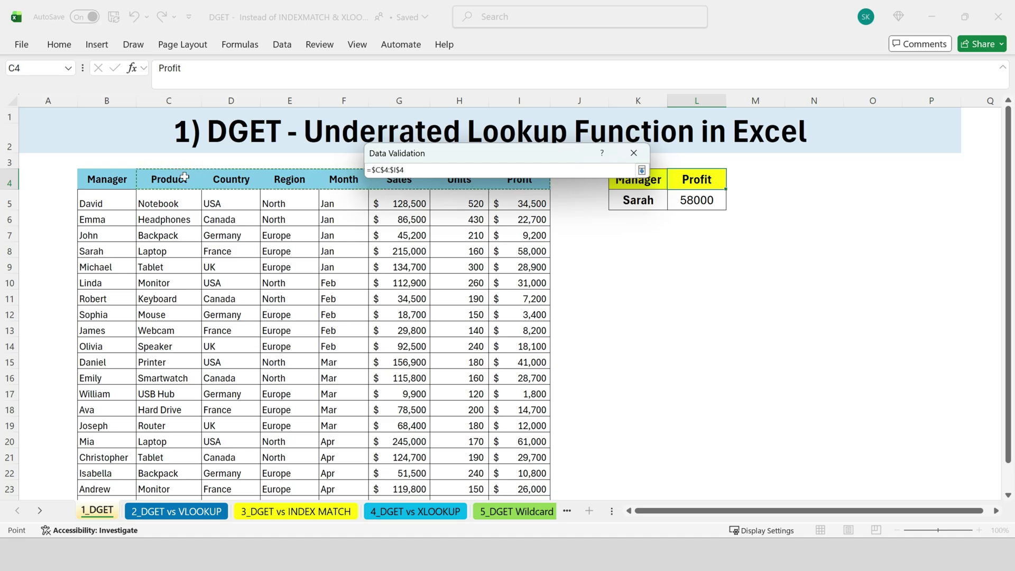
pyautogui.click(642, 169)
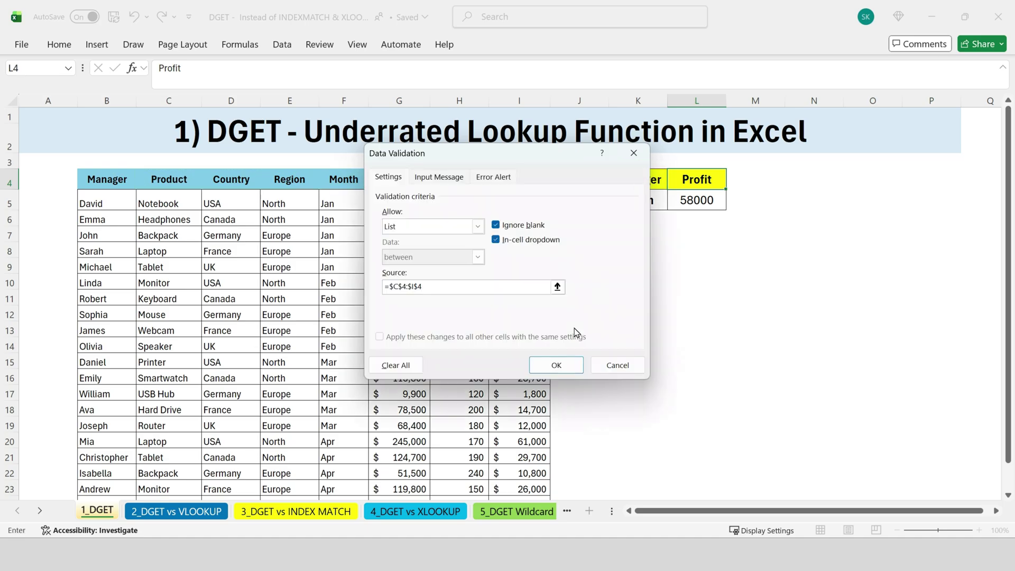
pyautogui.click(561, 364)
# Choose Country as the lookup field in L4 and inspect the result in L5.
pyautogui.click(735, 183)
pyautogui.click(688, 216)
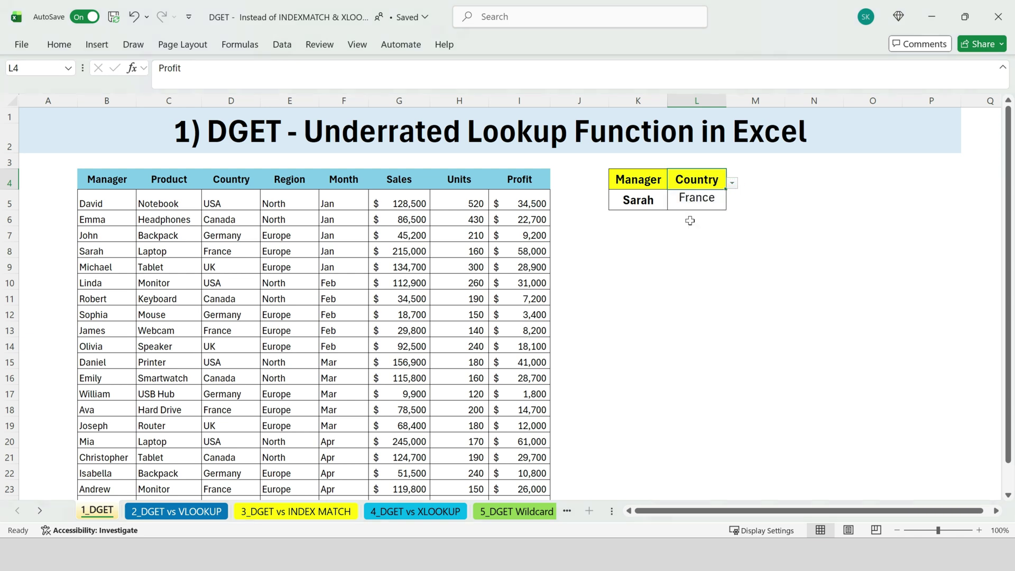
pyautogui.click(712, 201)
# Switch the lookup field in L4 to Region.
pyautogui.click(713, 177)
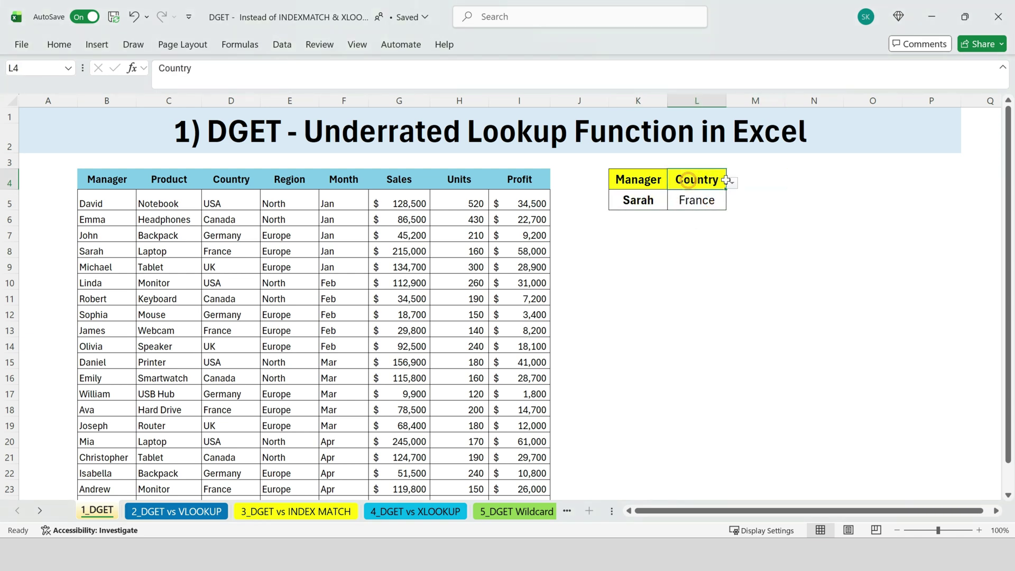
pyautogui.click(733, 183)
pyautogui.press('Down')
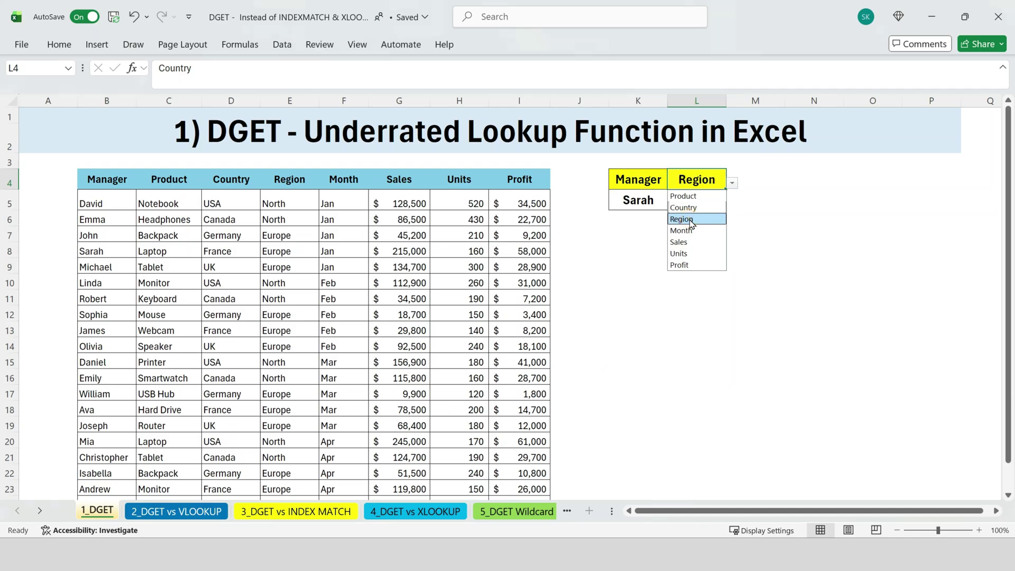
pyautogui.press('Return')
pyautogui.press('Return')
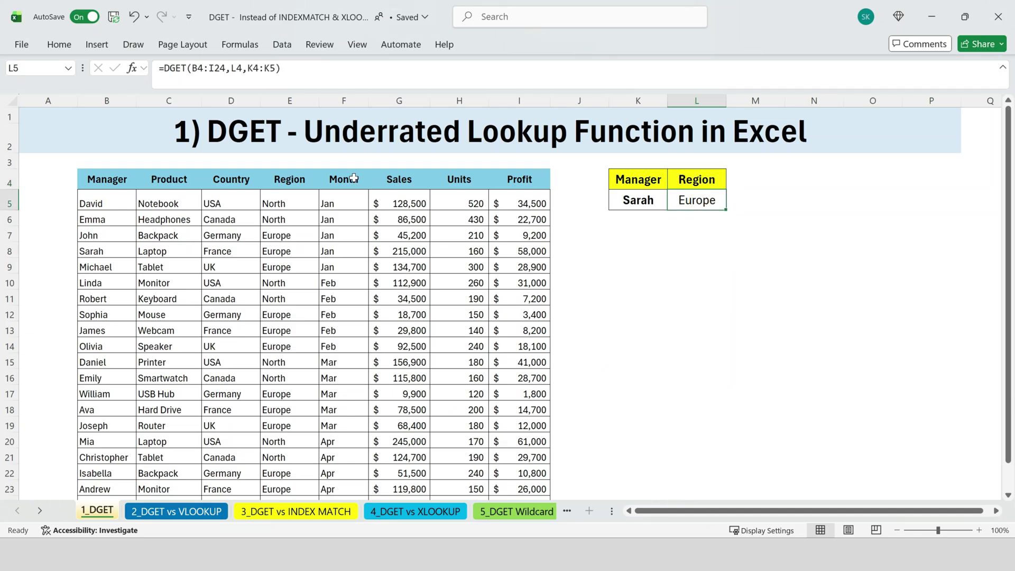
# Switch the lookup field in L4 to Month.
pyautogui.click(707, 186)
pyautogui.click(734, 183)
pyautogui.click(693, 240)
# Choose Units as the lookup field in L4.
pyautogui.click(733, 183)
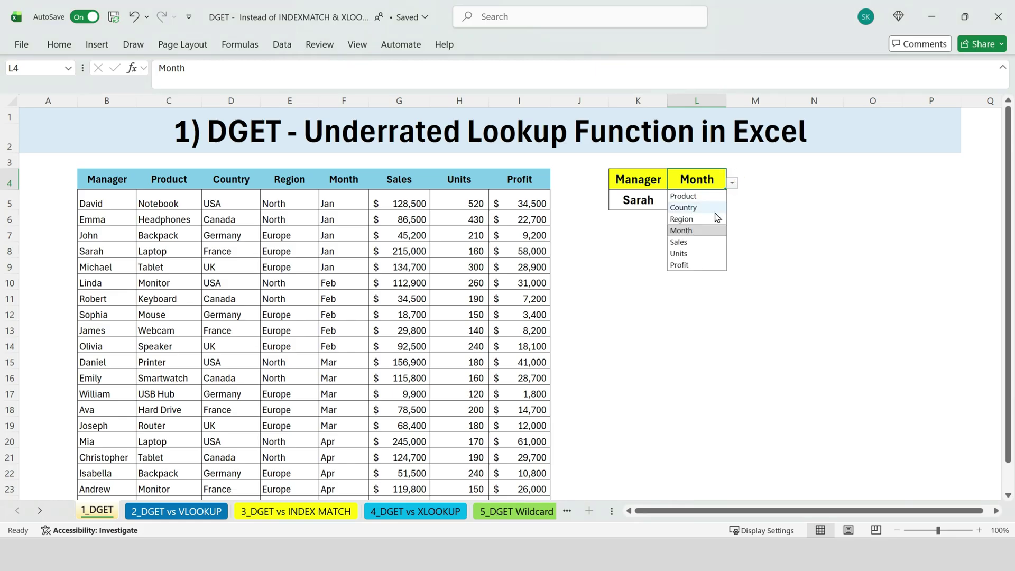
pyautogui.press('Down')
pyautogui.press('Down')
pyautogui.press('Return')
# Choose the manager from row 12 in K5 and check the result in L5 against that manager's table row.
pyautogui.click(646, 198)
pyautogui.click(674, 205)
pyautogui.click(641, 297)
pyautogui.moveTo(112, 315); pyautogui.dragTo(461, 314)
pyautogui.click(741, 254)
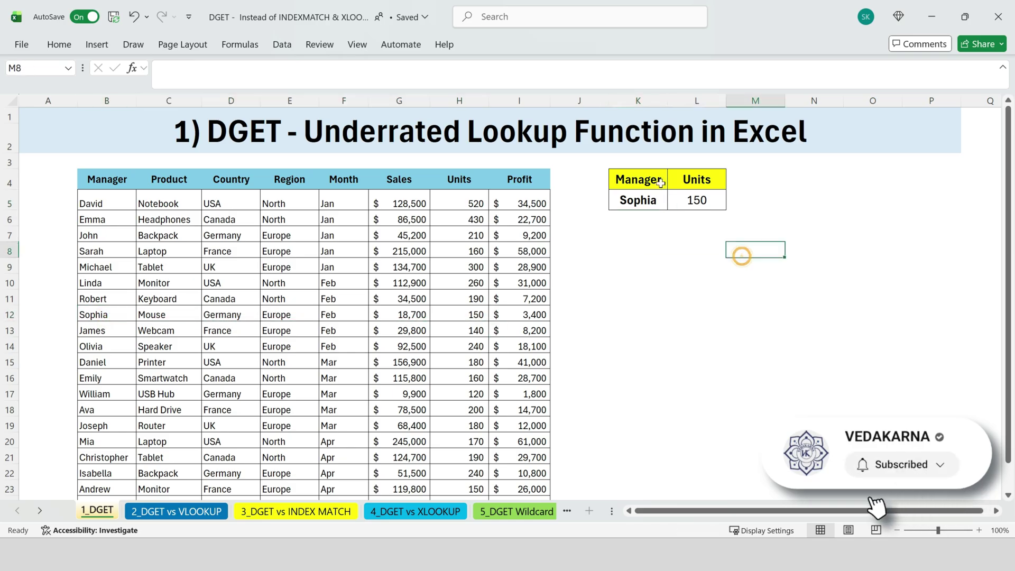
pyautogui.moveTo(638, 160); pyautogui.dragTo(721, 220)
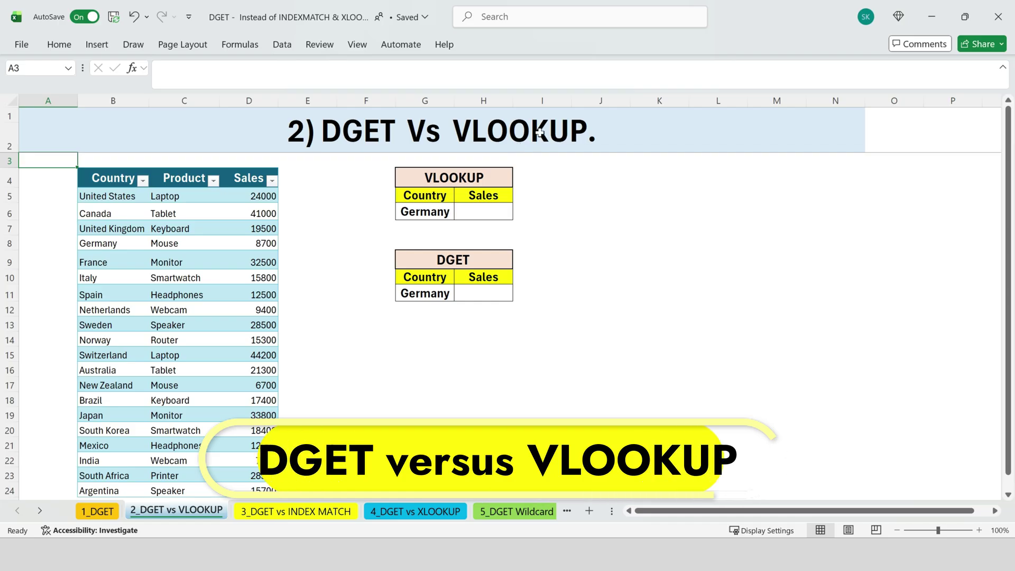
# Examine the Country, Product and Sales table and the VLOOKUP and DGET lookup blocks on the 2_DGET vs VLOOKUP sheet.
pyautogui.click(584, 242)
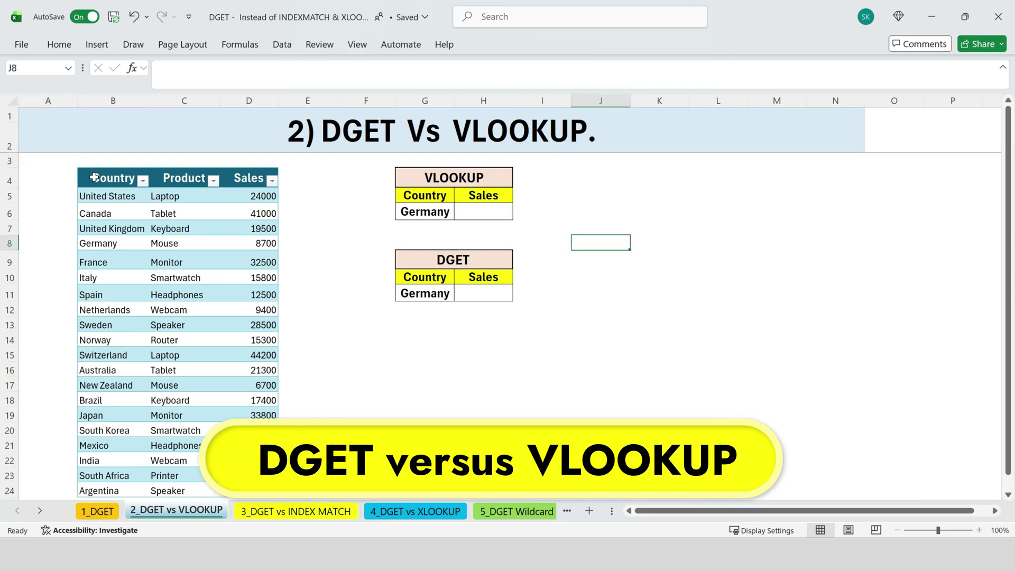
pyautogui.click(103, 178)
pyautogui.click(170, 184)
pyautogui.click(272, 181)
pyautogui.click(303, 177)
pyautogui.moveTo(81, 181); pyautogui.dragTo(272, 487)
pyautogui.moveTo(412, 173); pyautogui.dragTo(481, 325)
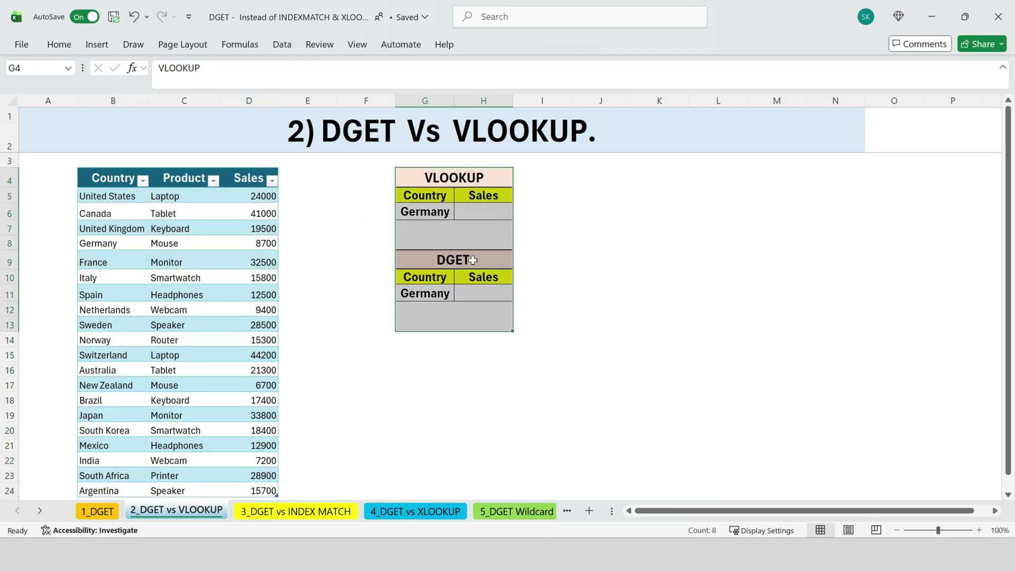
pyautogui.click(529, 241)
pyautogui.moveTo(423, 195); pyautogui.dragTo(424, 212)
pyautogui.click(484, 196)
# Enter =VLOOKUP(G6,Table1[#All],3,FALSE) in H6 and check the result against the Germany row of the table.
pyautogui.click(490, 210)
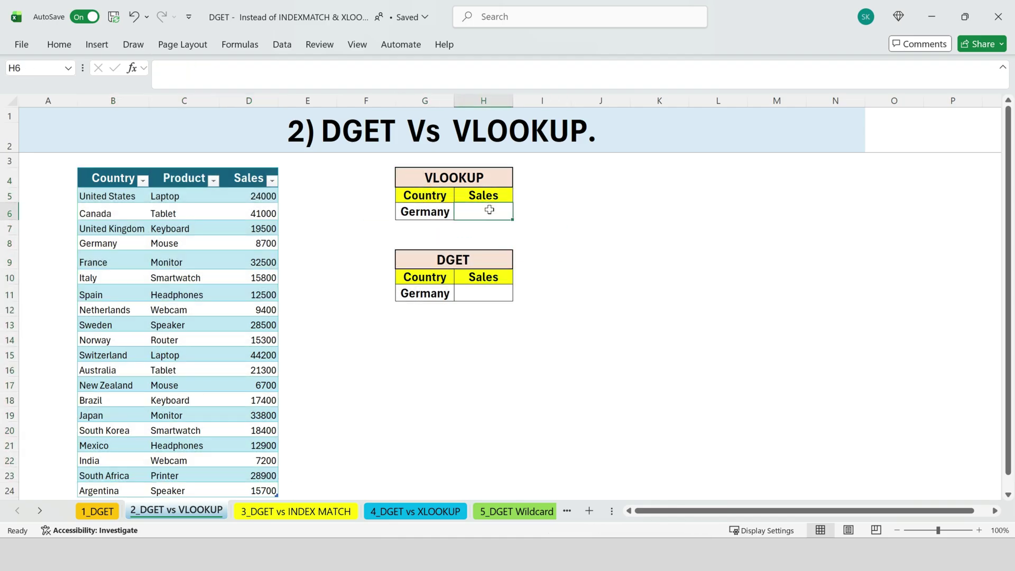
pyautogui.write('=v')
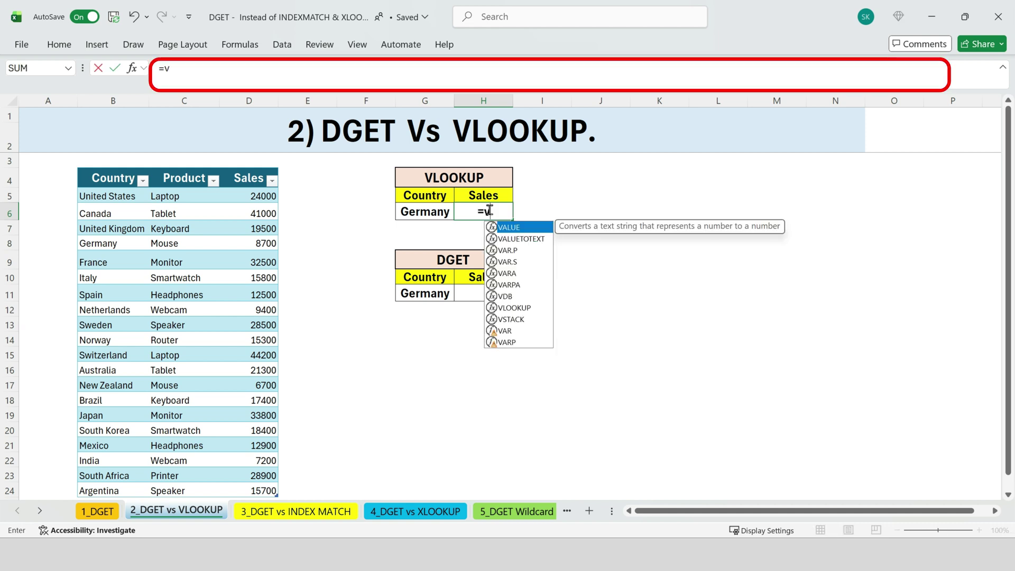
pyautogui.doubleClick(514, 308)
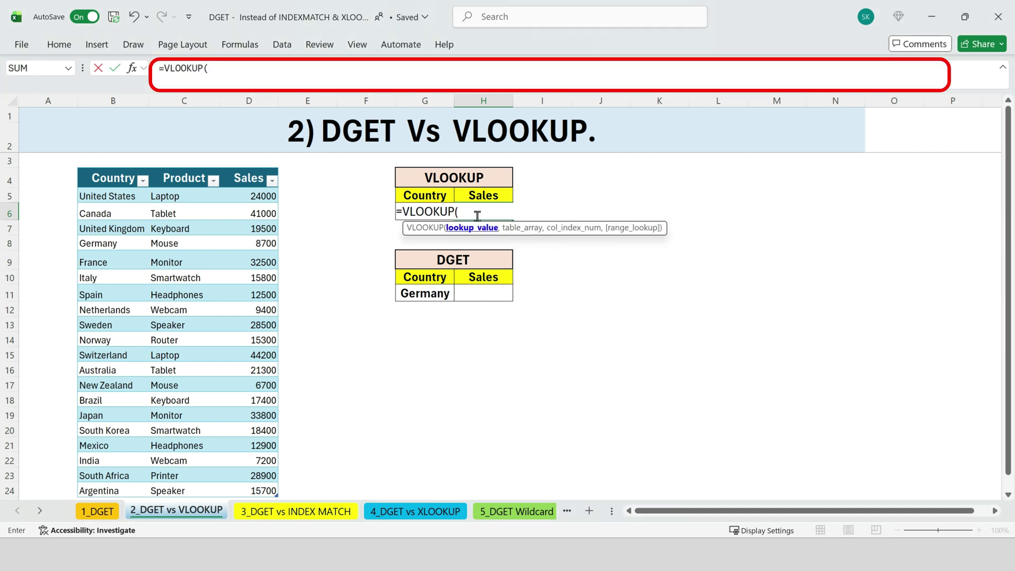
pyautogui.click(431, 211)
pyautogui.write(',')
pyautogui.moveTo(101, 177); pyautogui.dragTo(277, 492)
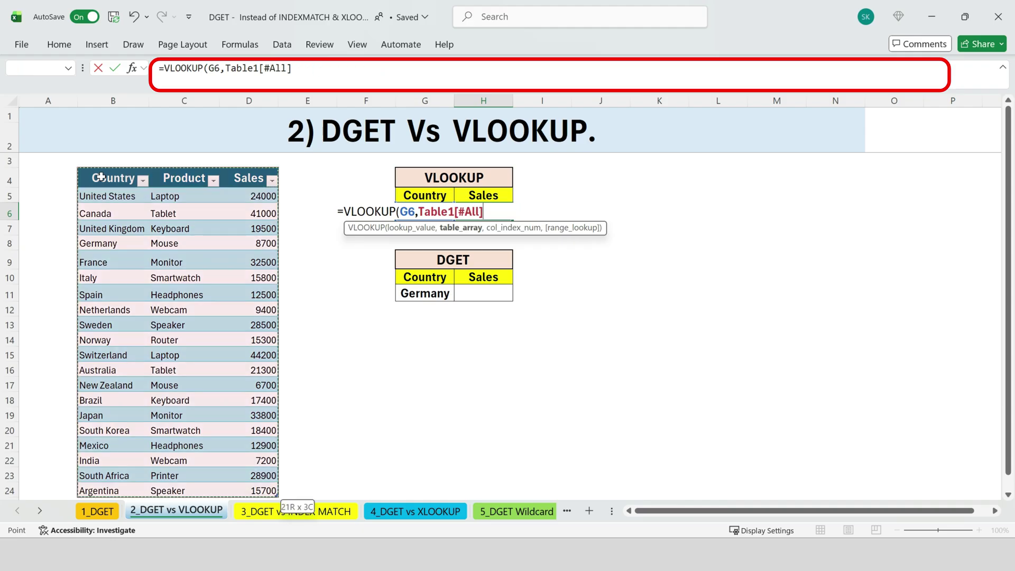
pyautogui.write(',')
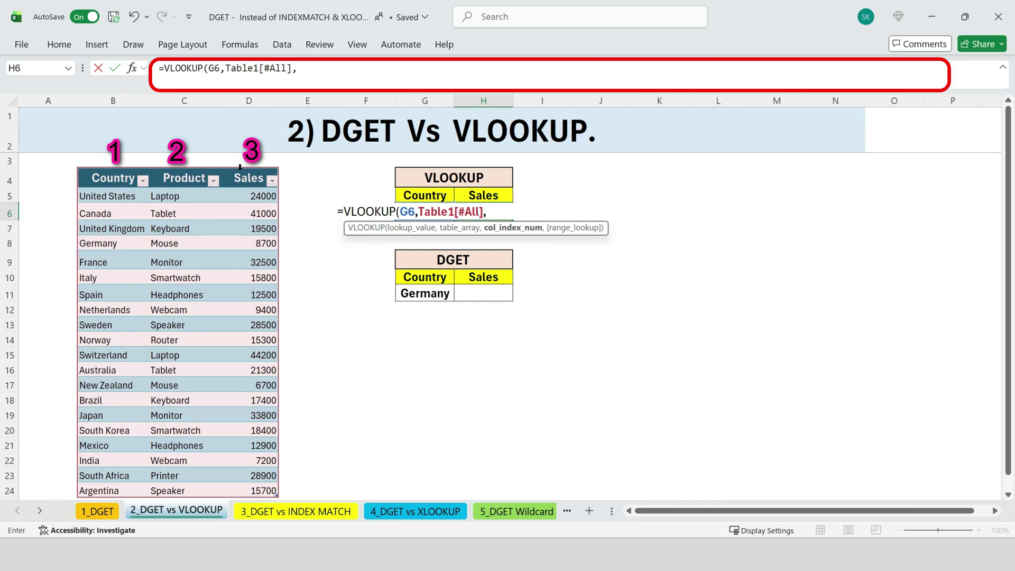
pyautogui.write('3,')
pyautogui.doubleClick(571, 252)
pyautogui.write(')')
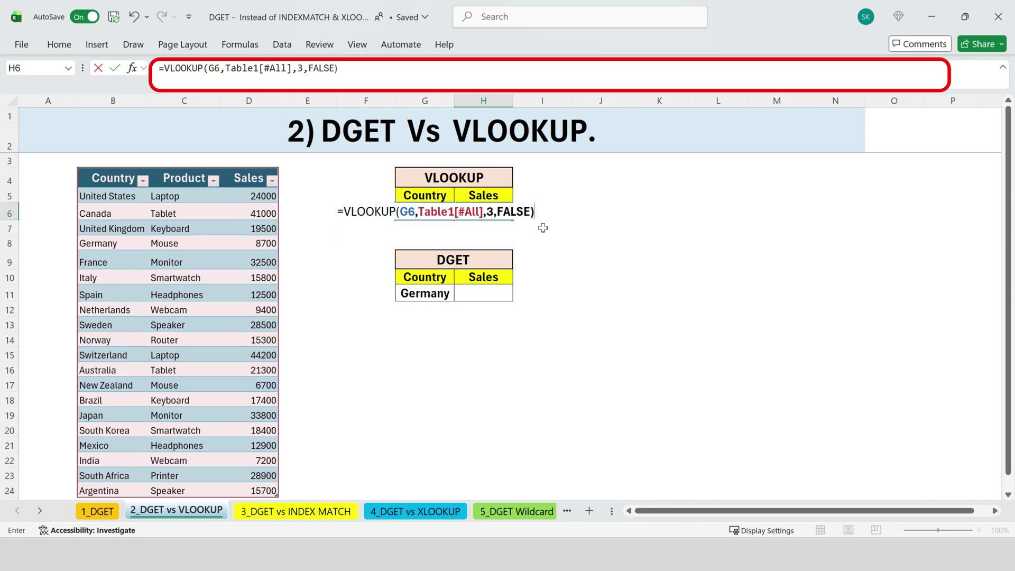
pyautogui.press('Return')
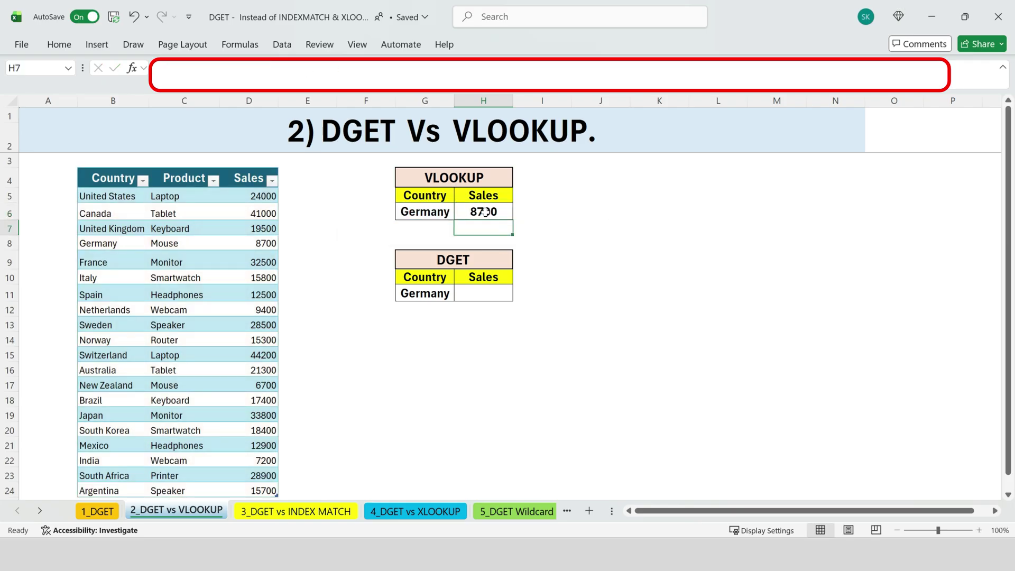
pyautogui.press('Up')
pyautogui.moveTo(91, 242); pyautogui.dragTo(275, 242)
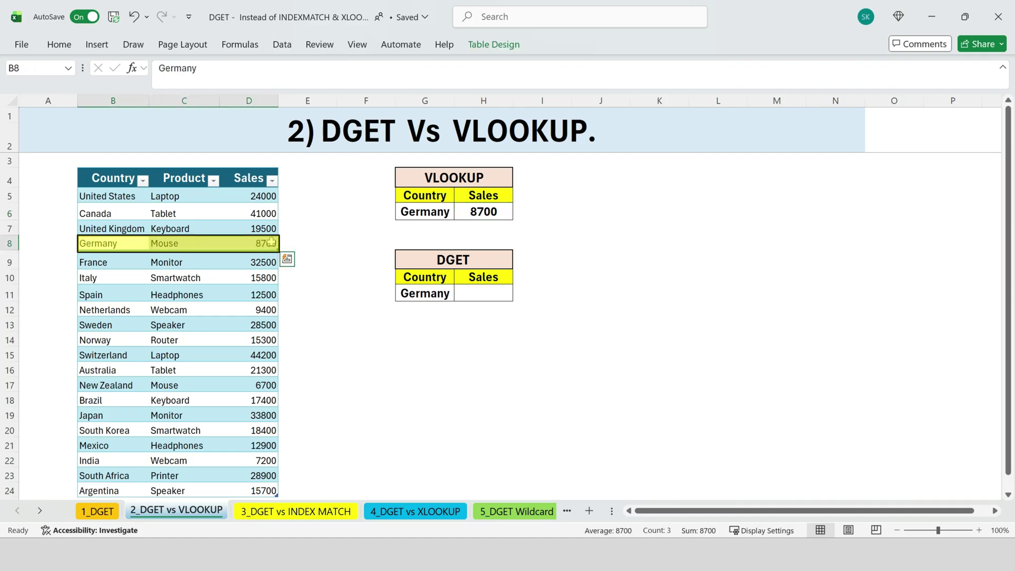
# Enter =DGET(Table1[#All],H10,G10:G11) in H11 to look up Germany's sales.
pyautogui.click(489, 295)
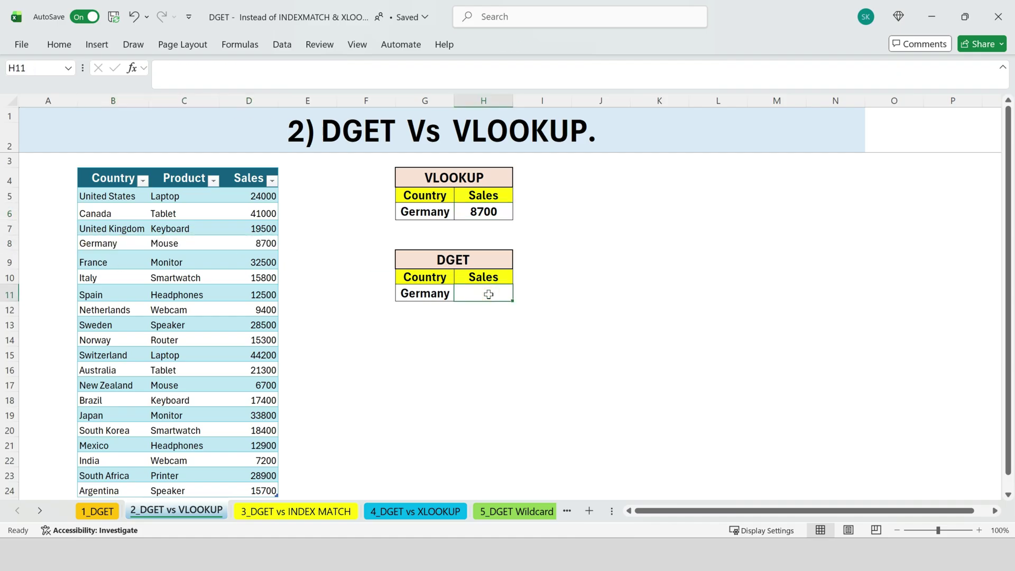
pyautogui.write('=dge')
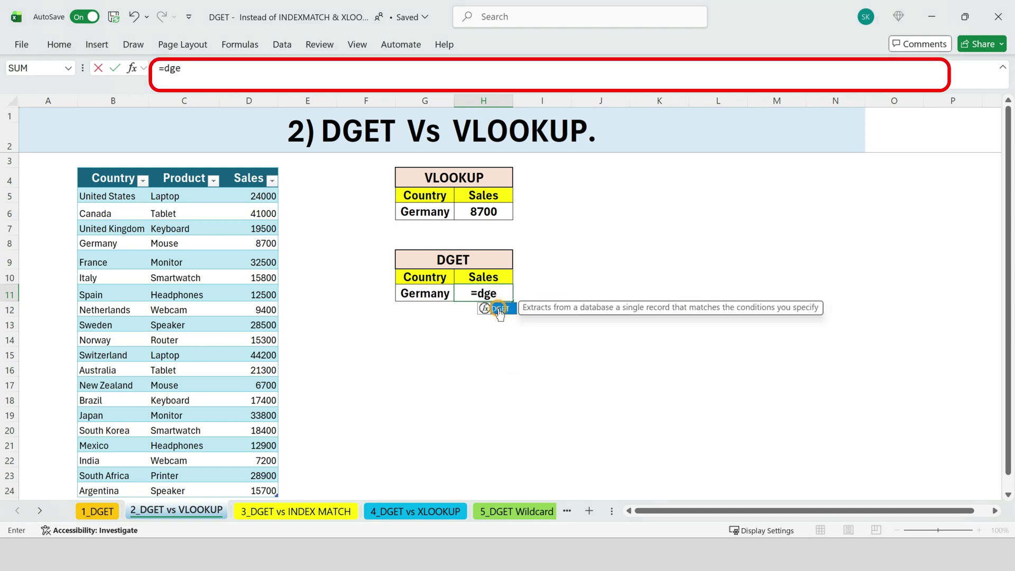
pyautogui.doubleClick(497, 308)
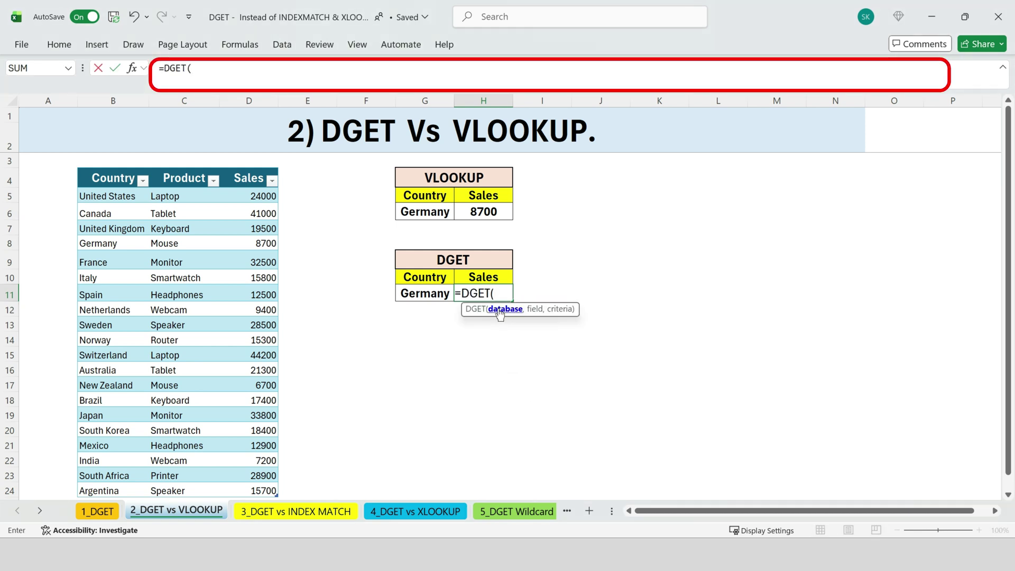
pyautogui.click(114, 177)
pyautogui.hotkey('ctrl', 'a')
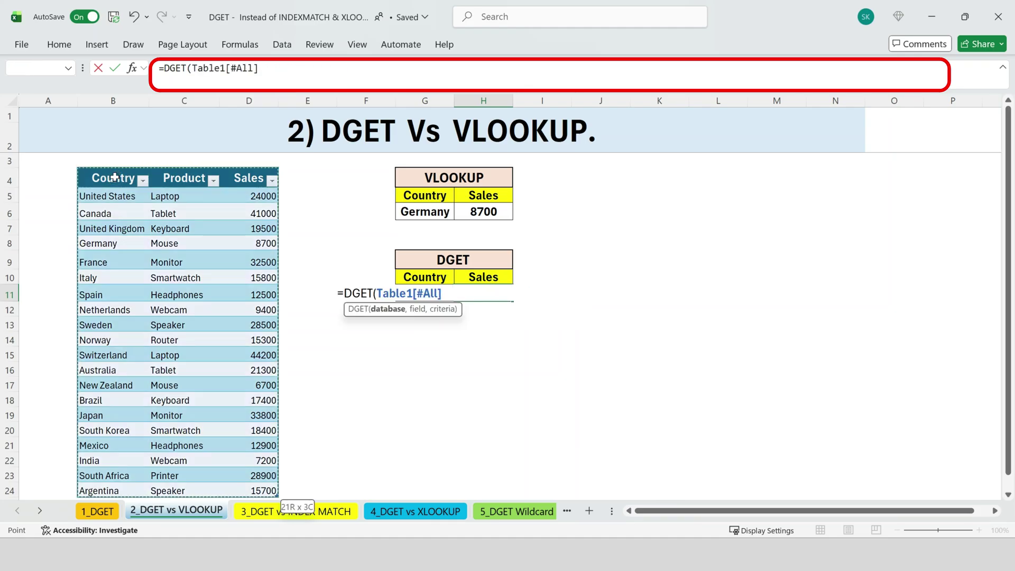
pyautogui.write(',')
pyautogui.click(482, 278)
pyautogui.write(')')
pyautogui.press('Left')
pyautogui.write(',')
pyautogui.moveTo(442, 277); pyautogui.dragTo(441, 292)
pyautogui.press('Return')
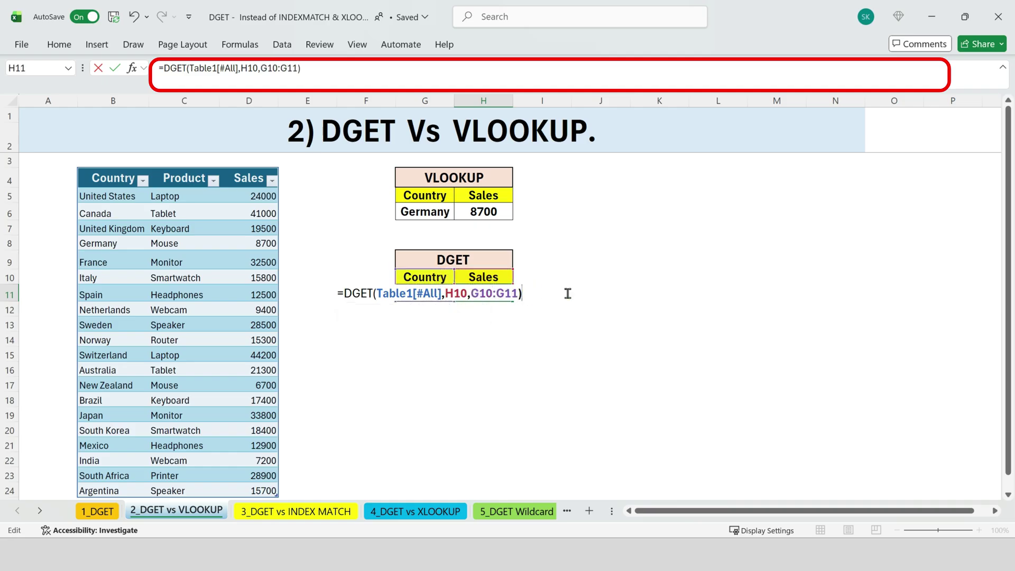
# Compare the VLOOKUP and DGET results with the Germany row and review the formulas in H11 and H6.
pyautogui.click(491, 290)
pyautogui.click(502, 211)
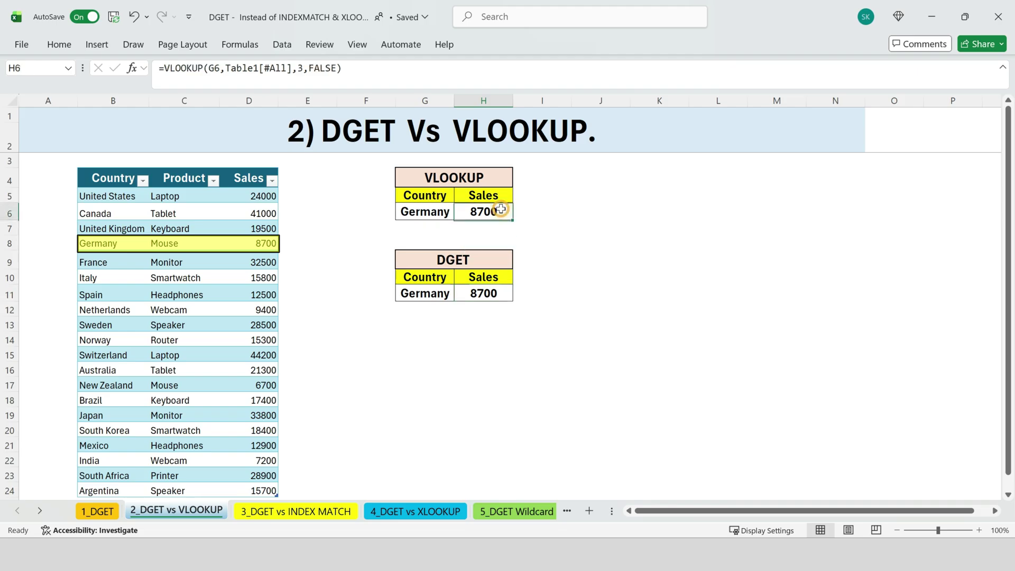
pyautogui.moveTo(104, 247); pyautogui.dragTo(267, 244)
pyautogui.click(471, 291)
pyautogui.doubleClick(478, 293)
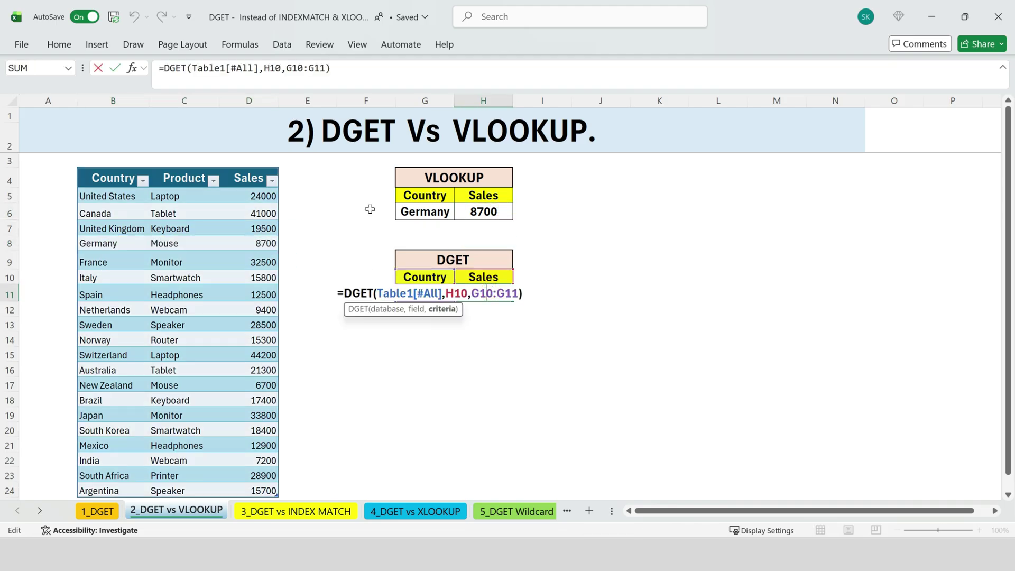
pyautogui.moveTo(363, 67); pyautogui.dragTo(165, 68)
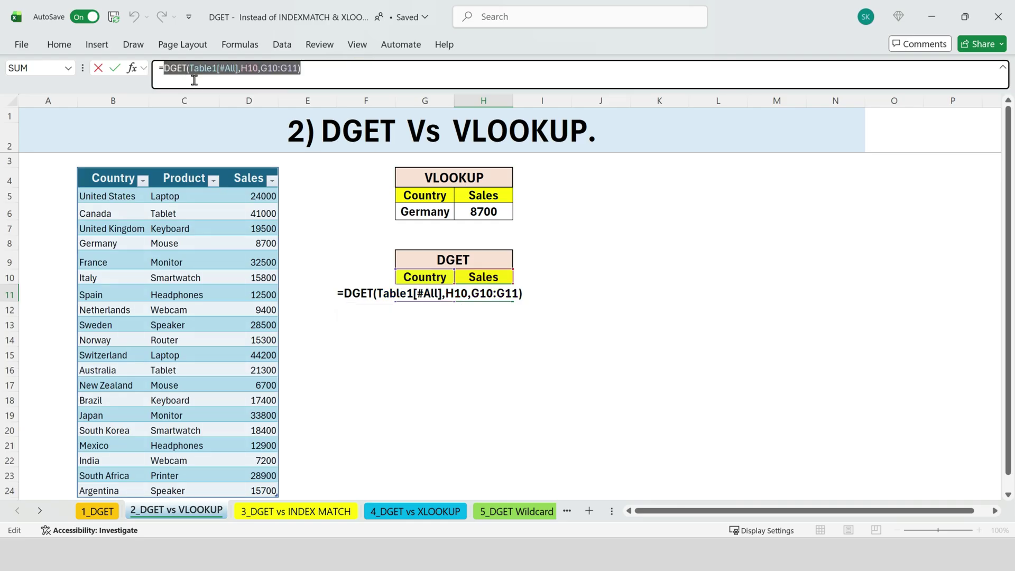
pyautogui.press('Return')
pyautogui.click(483, 211)
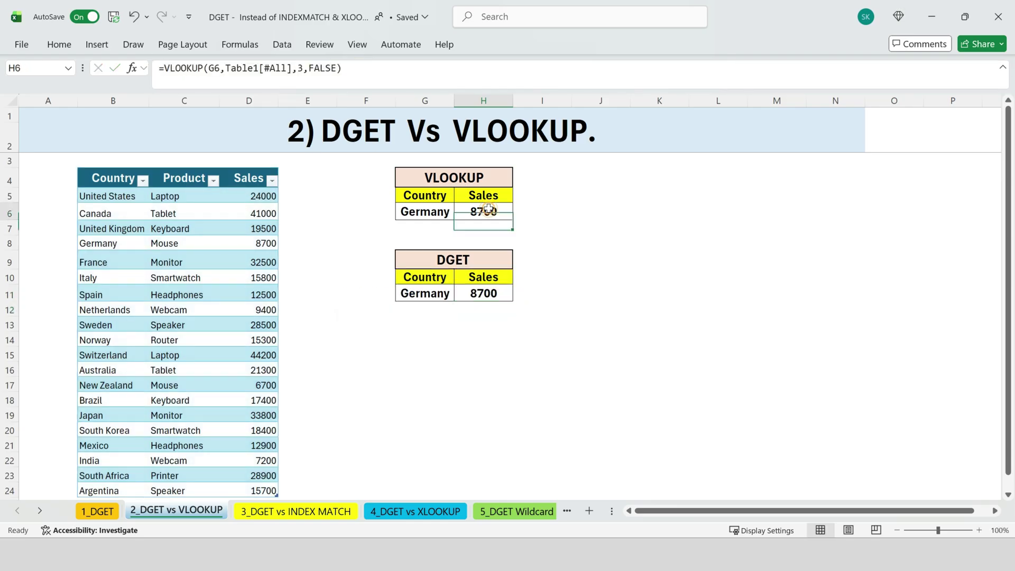
pyautogui.doubleClick(483, 212)
pyautogui.moveTo(365, 64); pyautogui.dragTo(153, 72)
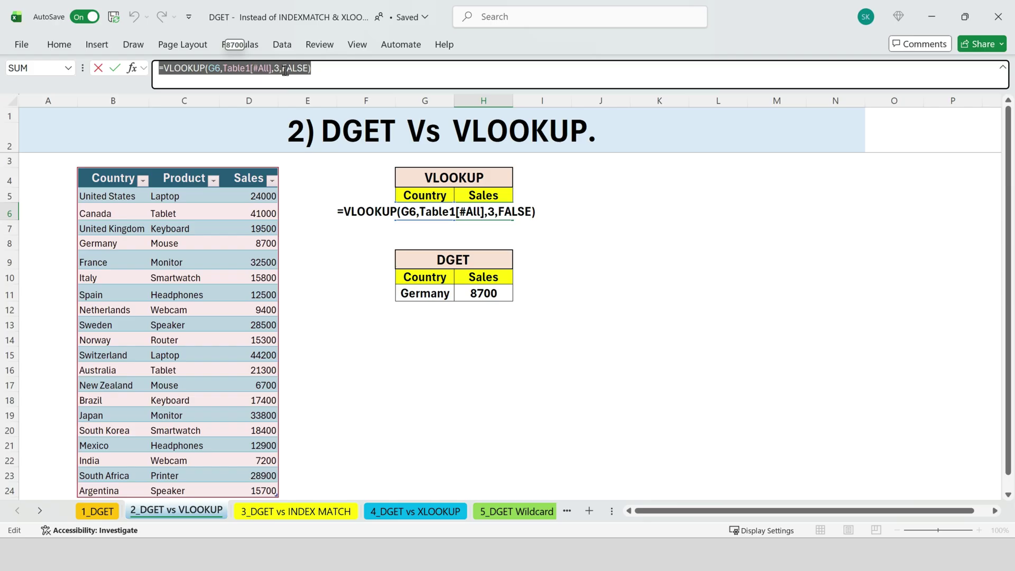
pyautogui.press('Return')
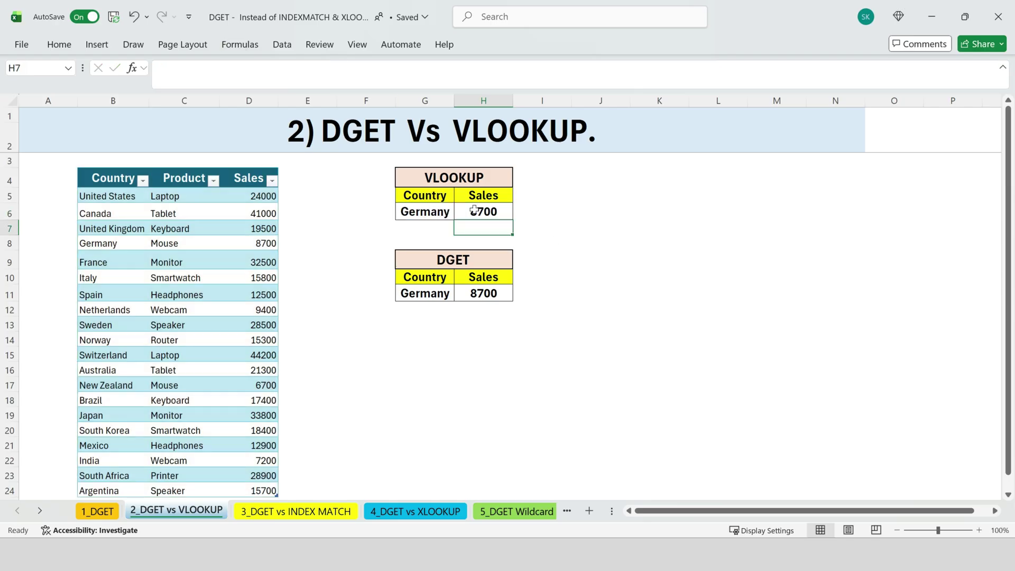
# Switch the VLOOKUP block's field in H5 to Product and compare H6 with Germany's product in the table.
pyautogui.click(504, 191)
pyautogui.click(519, 195)
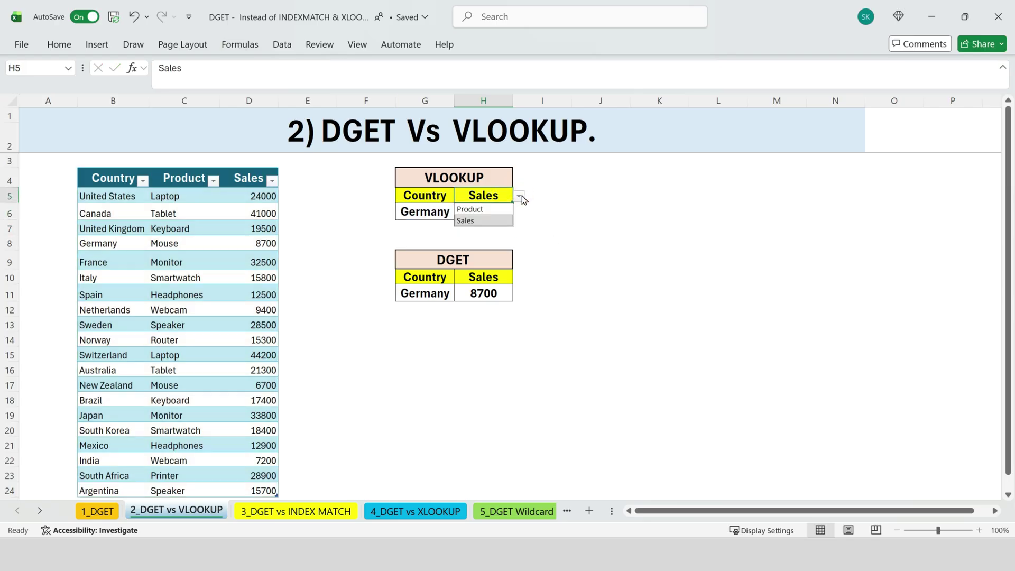
pyautogui.click(501, 210)
pyautogui.click(503, 212)
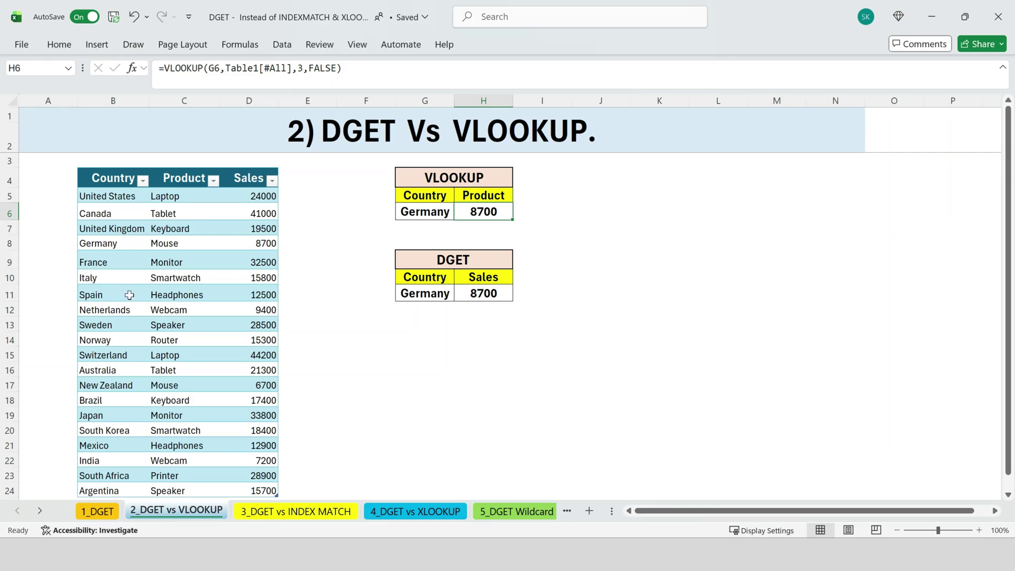
pyautogui.click(180, 243)
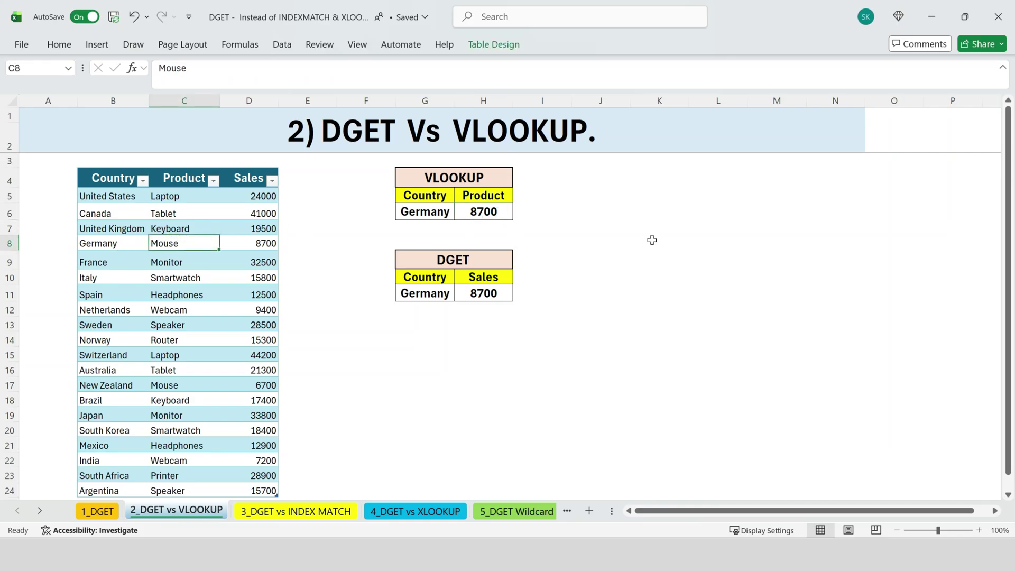
# Switch the DGET block's field in H10 to Product and check H11 against the Germany row.
pyautogui.click(484, 277)
pyautogui.click(519, 279)
pyautogui.click(471, 291)
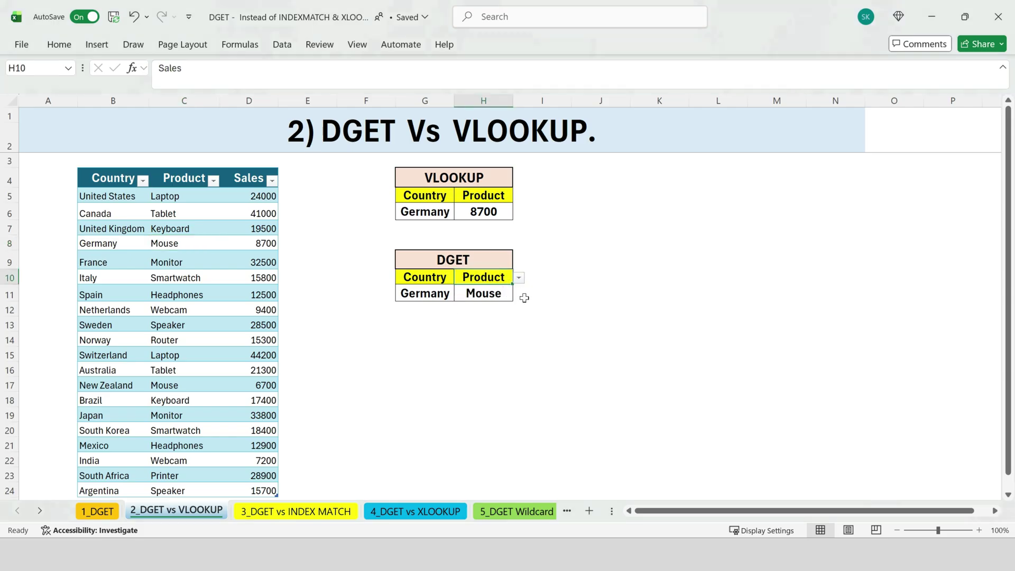
pyautogui.click(483, 295)
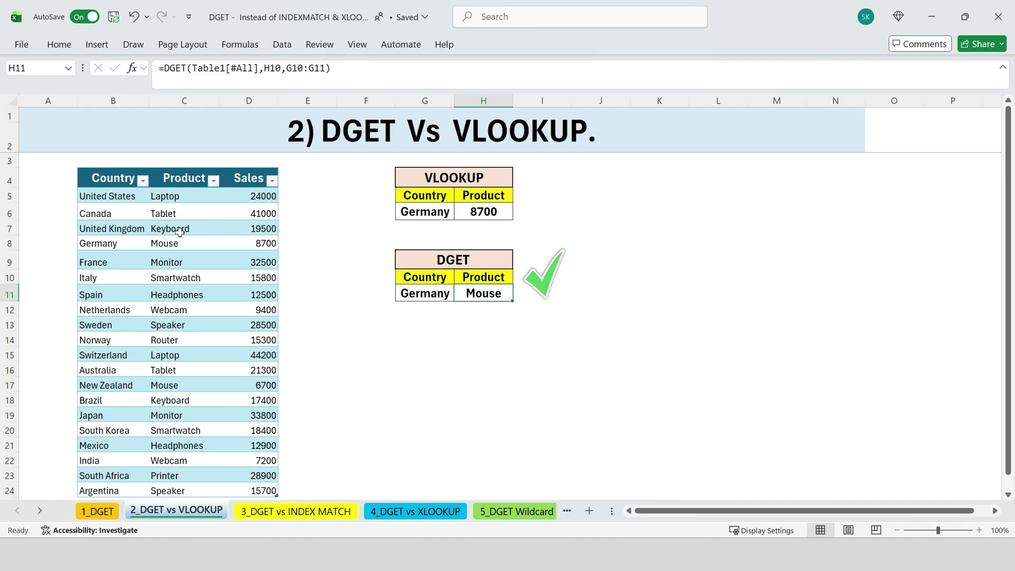
pyautogui.moveTo(103, 243); pyautogui.dragTo(222, 245)
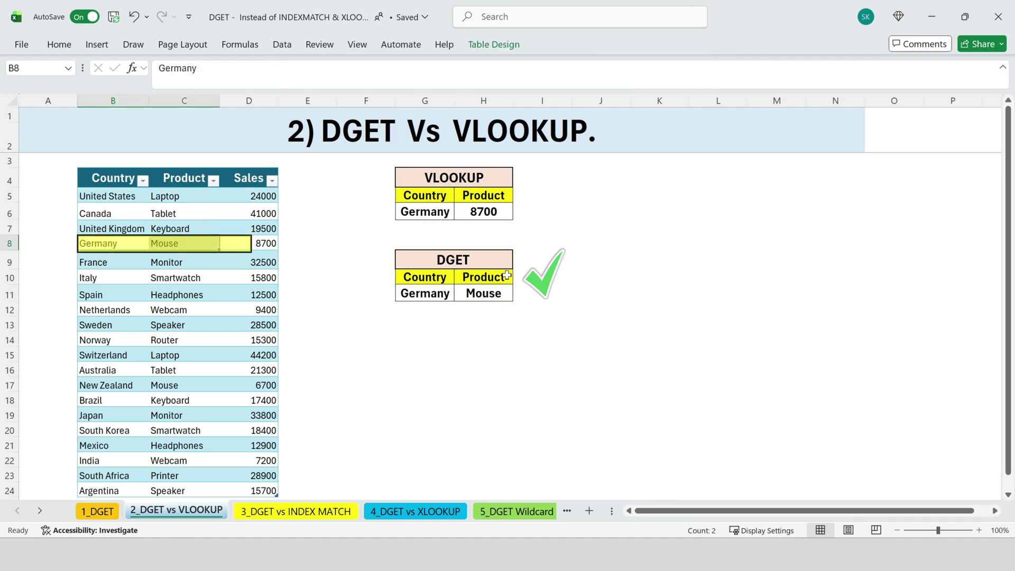
# Set the DGET block's field in H10 back to Sales.
pyautogui.click(507, 275)
pyautogui.click(519, 277)
pyautogui.click(487, 306)
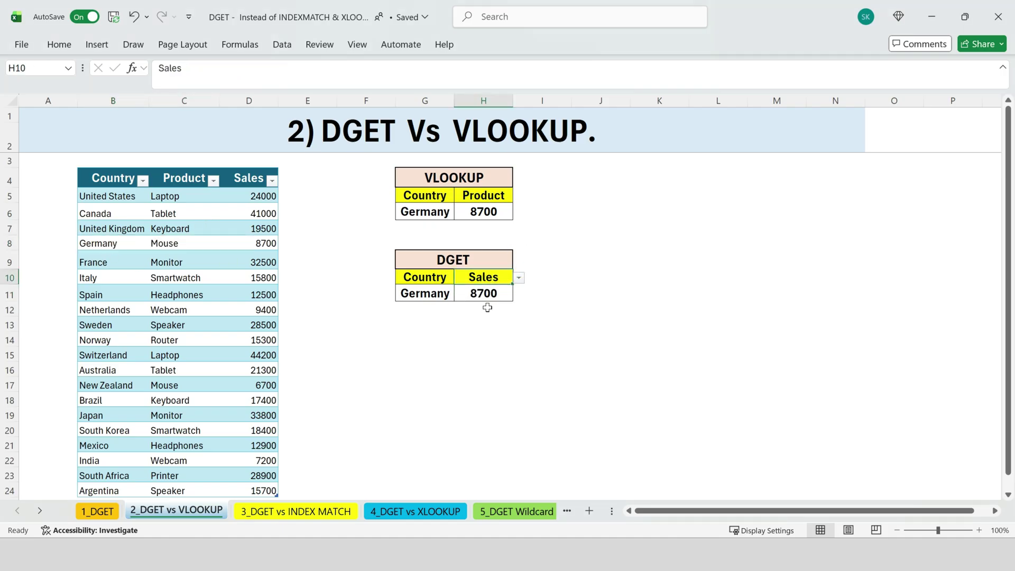
# Change the column index in H6's VLOOKUP formula to 2 so that it looks up the Product column.
pyautogui.doubleClick(495, 212)
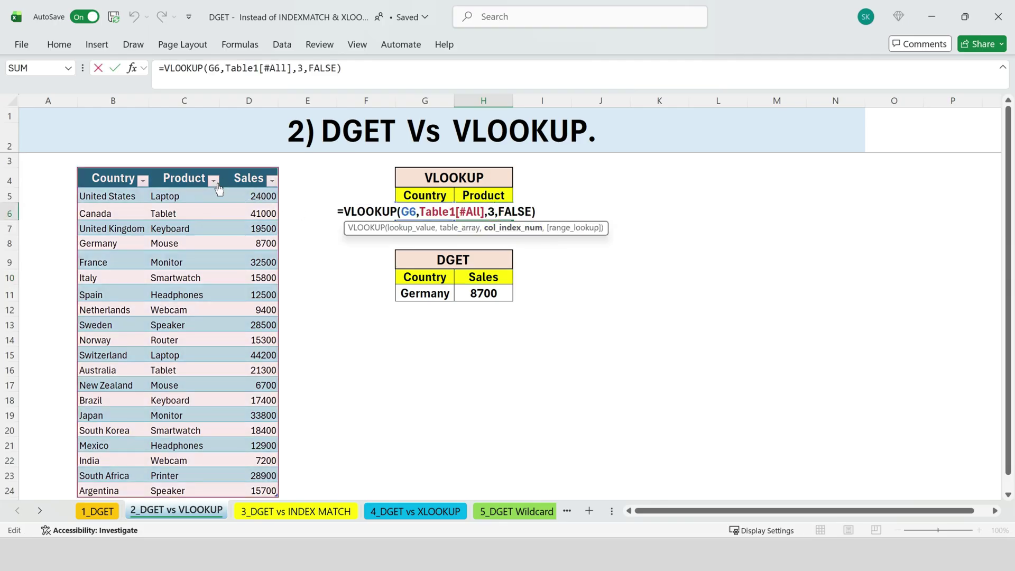
pyautogui.press('Left')
pyautogui.press('Left')
pyautogui.press('Left')
pyautogui.press('Left')
pyautogui.press('Left')
pyautogui.press('Left')
pyautogui.press('Left')
pyautogui.press('BackSpace')
pyautogui.write('2')
pyautogui.press('Return')
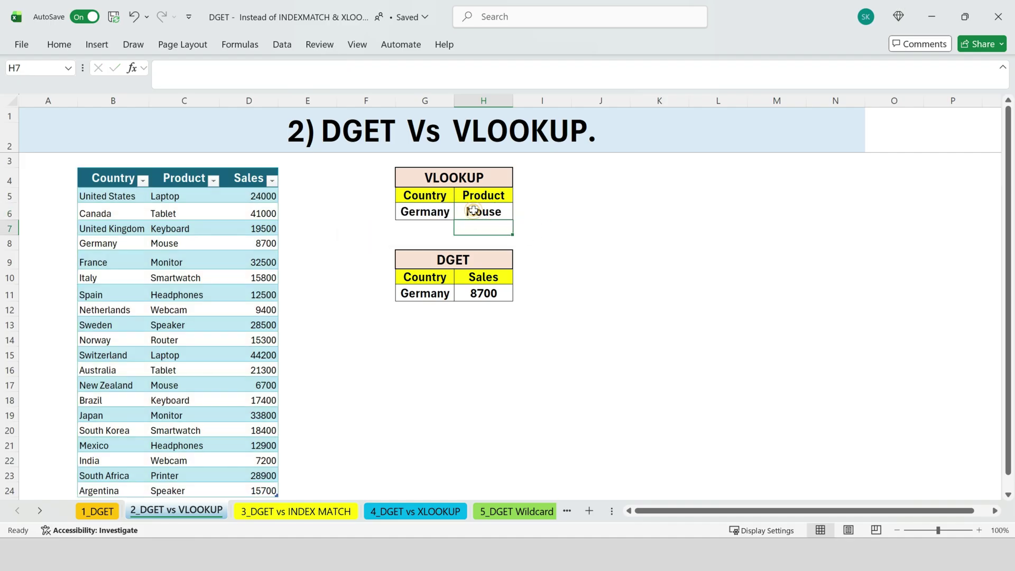
# Toggle the DGET block's field in H10 to Product and back to Sales to test the dynamic lookup.
pyautogui.click(507, 220)
pyautogui.click(502, 281)
pyautogui.click(520, 278)
pyautogui.press('Up')
pyautogui.press('Return')
pyautogui.click(519, 279)
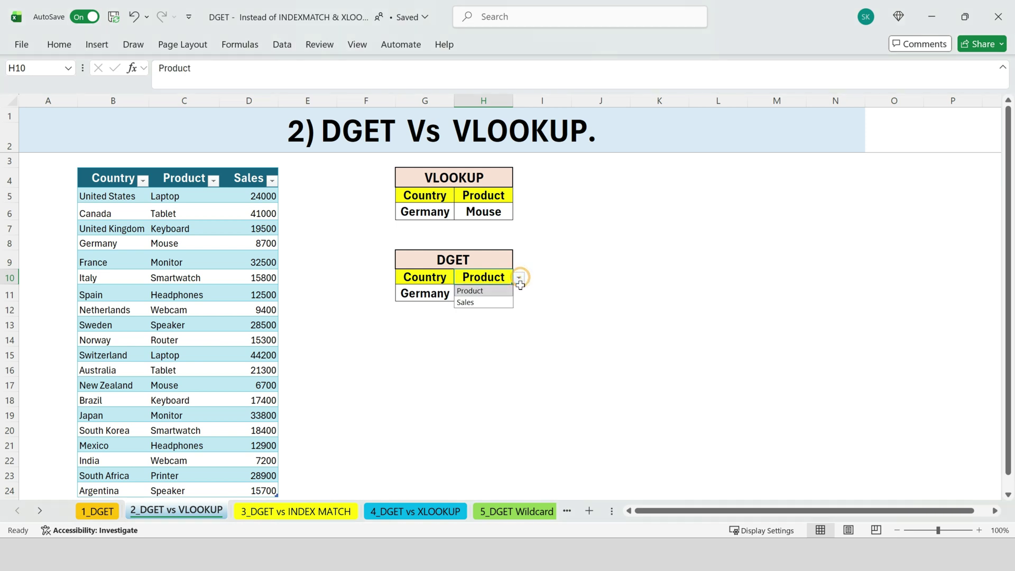
pyautogui.click(511, 304)
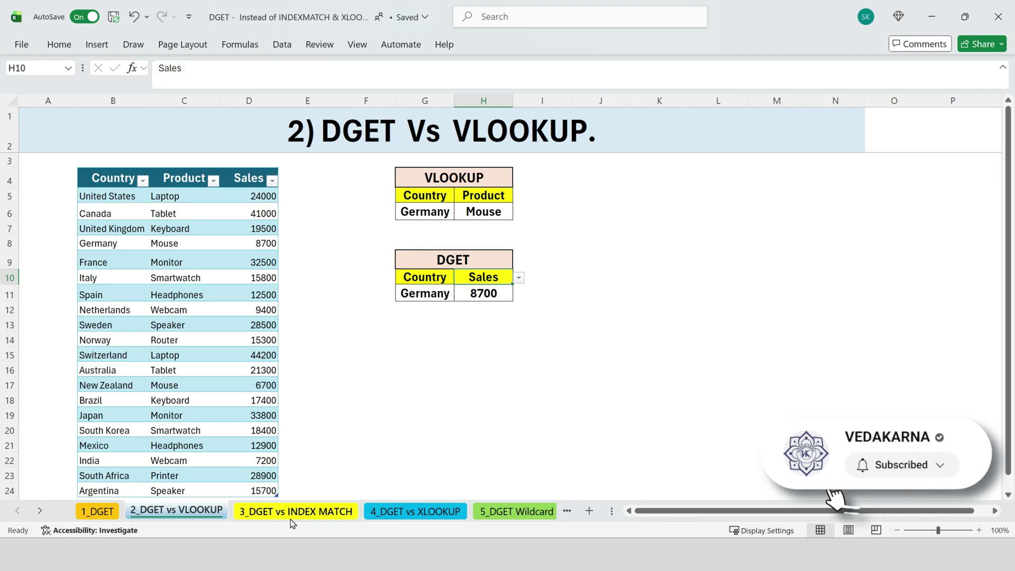
# Open the 3_DGET vs INDEX MATCH sheet and look over the monthly country table and the two lookup blocks.
pyautogui.click(312, 512)
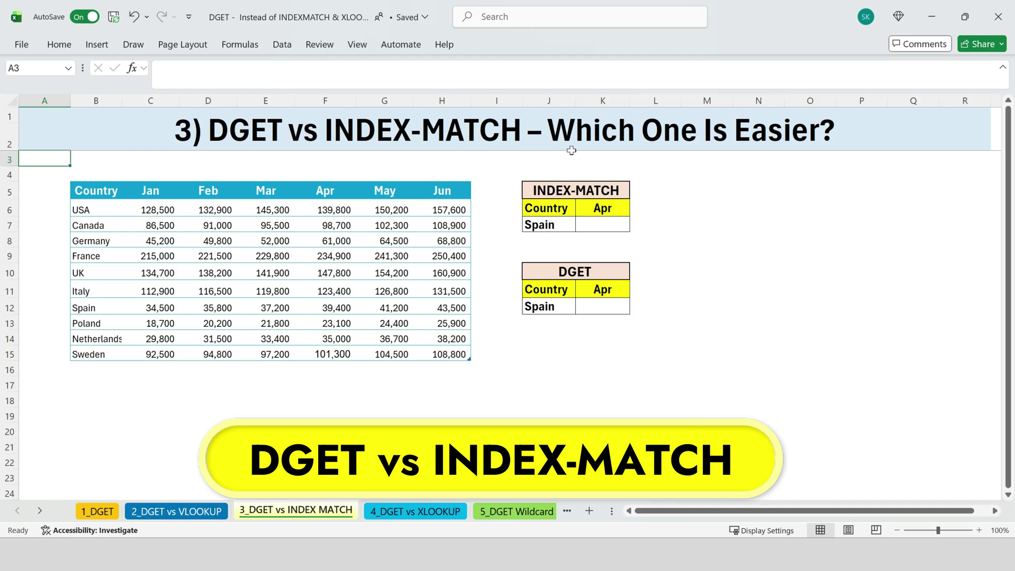
pyautogui.moveTo(73, 170); pyautogui.dragTo(717, 387)
pyautogui.click(394, 389)
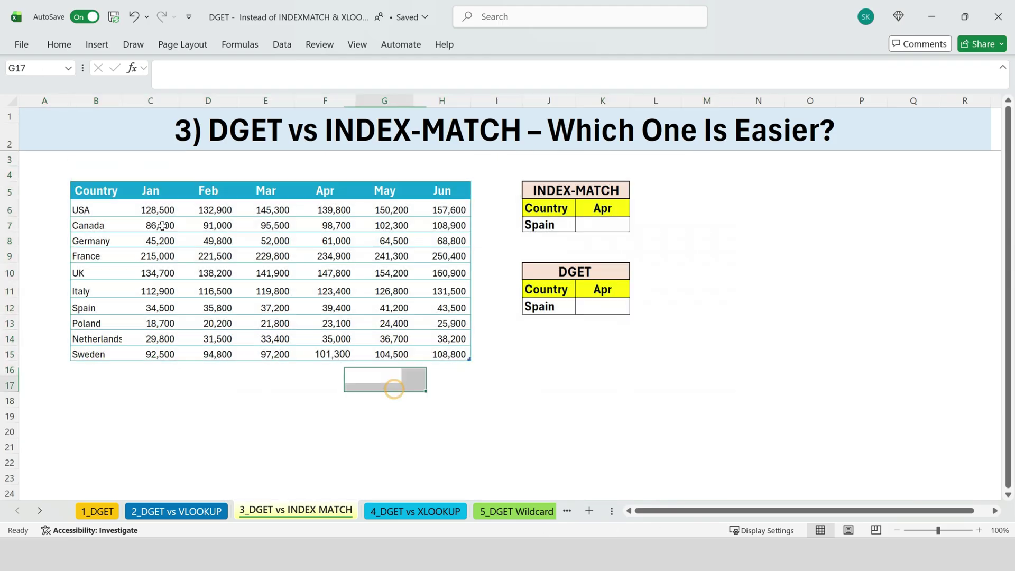
pyautogui.moveTo(153, 210); pyautogui.dragTo(392, 353)
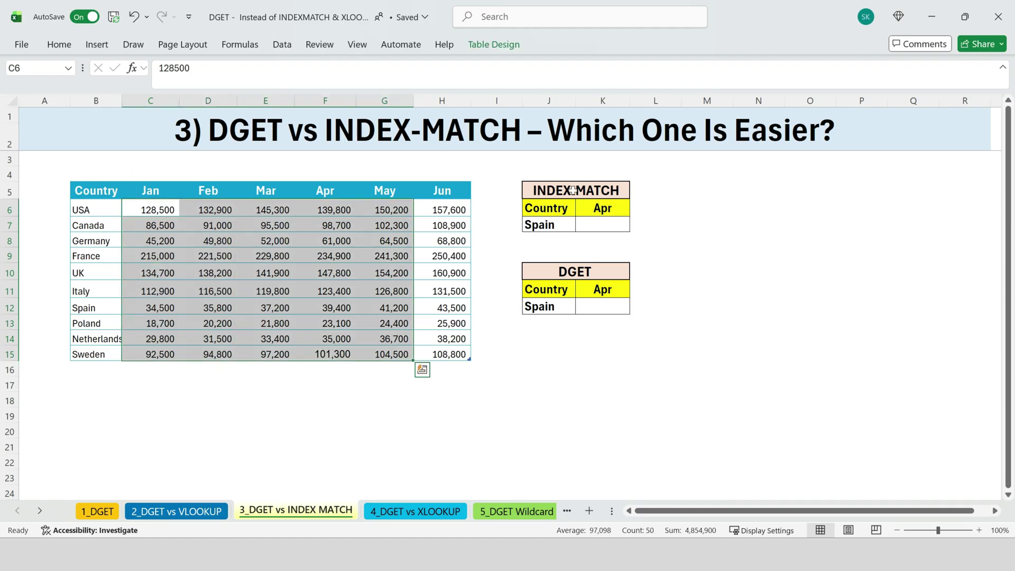
pyautogui.moveTo(522, 170); pyautogui.dragTo(612, 310)
pyautogui.click(655, 239)
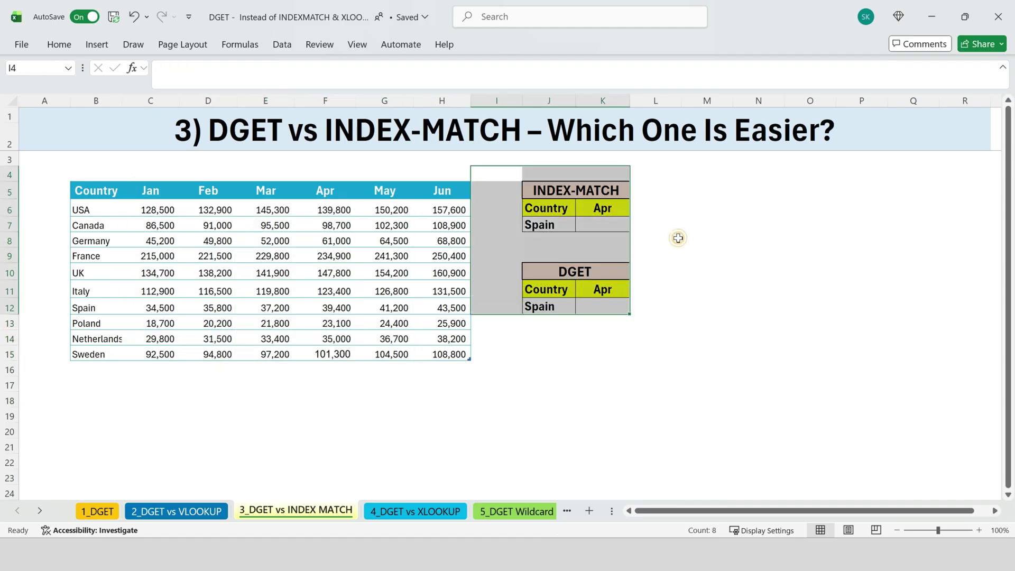
# Begin an INDEX formula in K7 with all of Table2, including its headers, as the array.
pyautogui.click(607, 226)
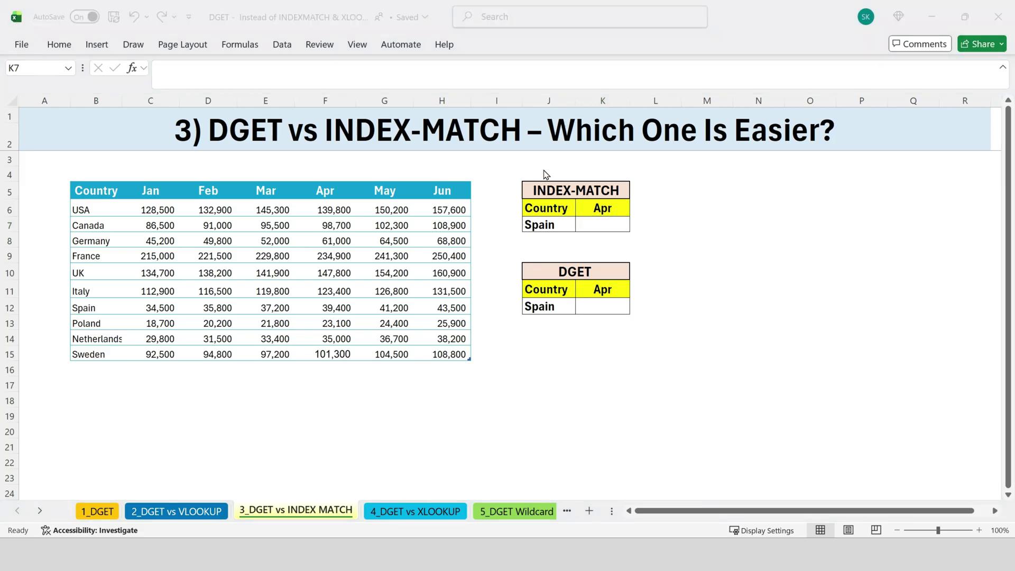
pyautogui.click(604, 225)
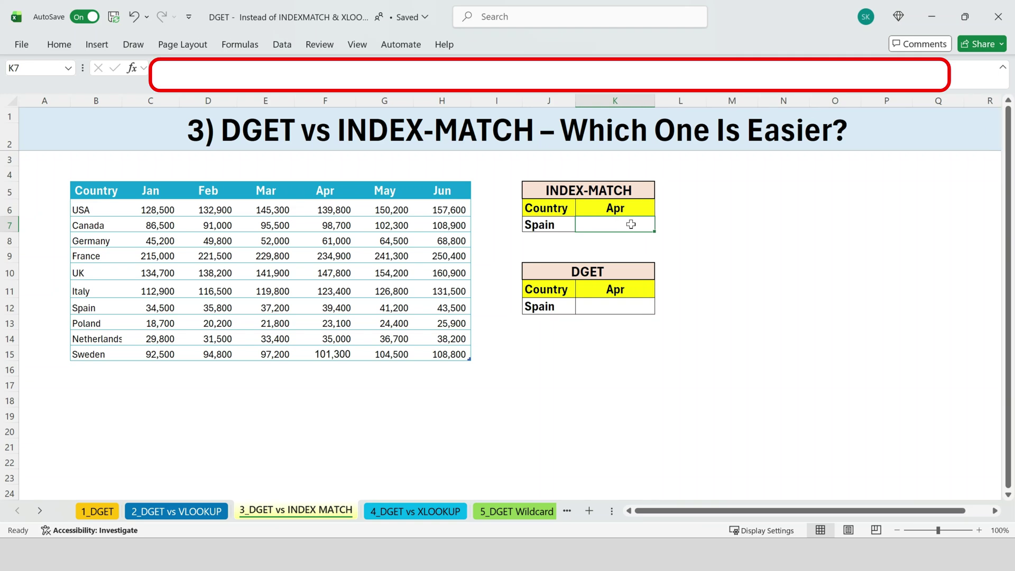
pyautogui.write('=')
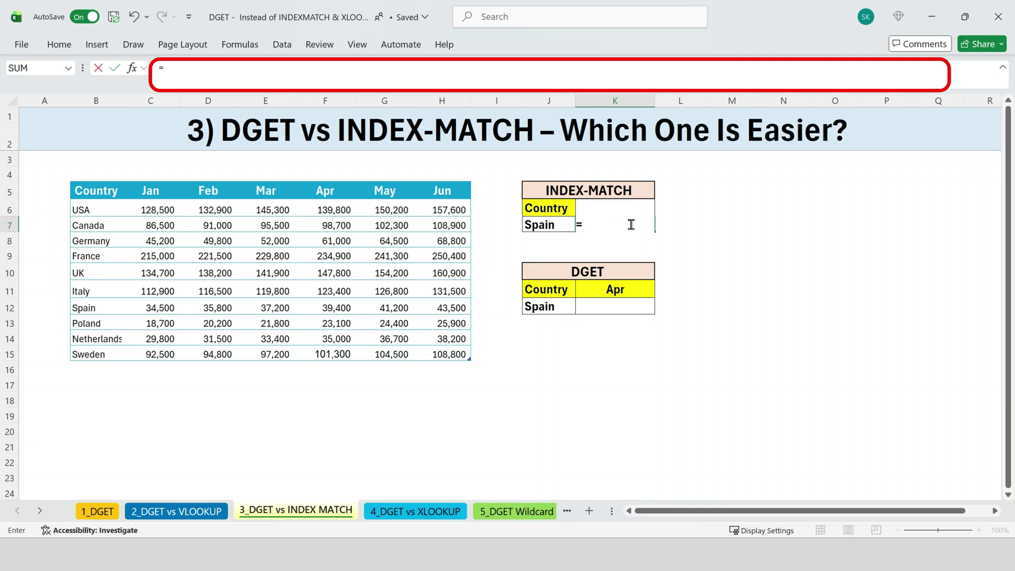
pyautogui.write('in')
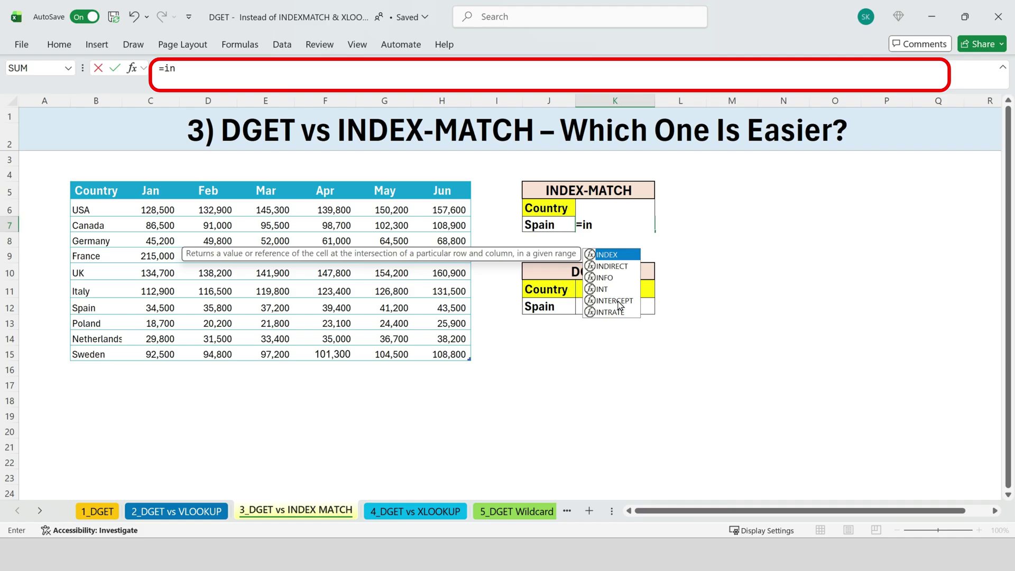
pyautogui.doubleClick(624, 256)
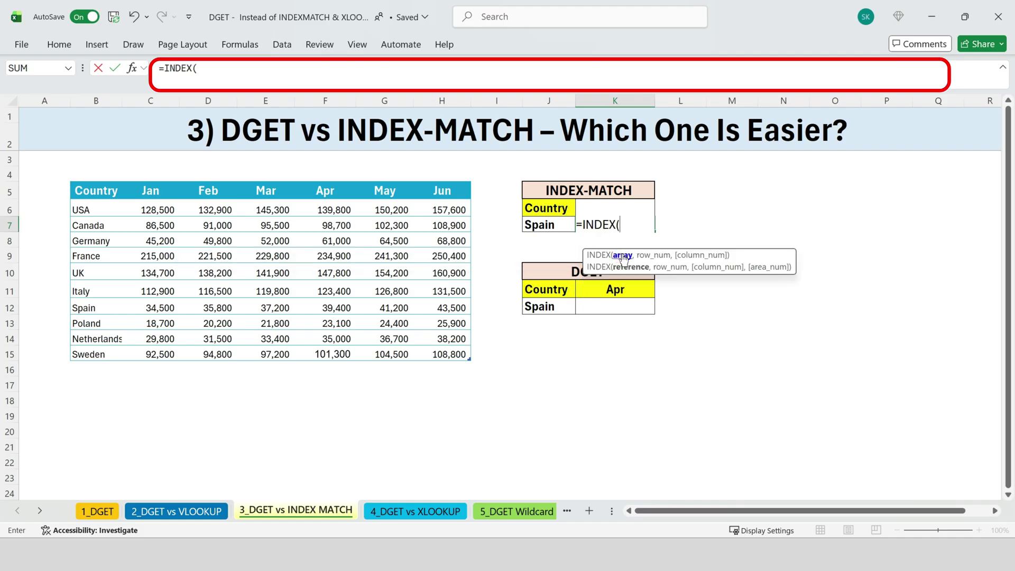
pyautogui.moveTo(101, 191); pyautogui.dragTo(433, 351)
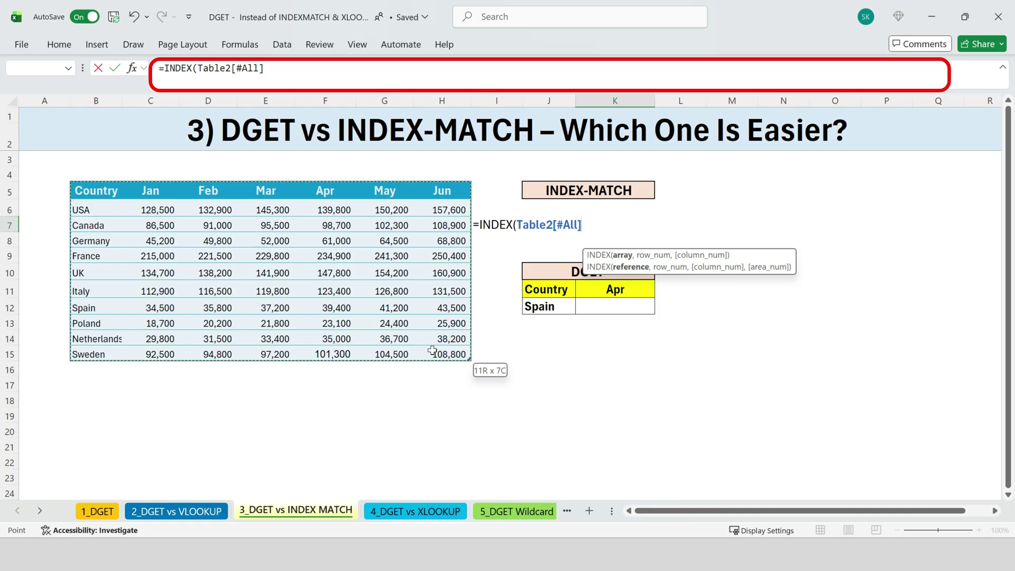
# Add a MATCH as the row number, looking up J7 in the full Country column including its header with exact match 0.
pyautogui.write(',mat')
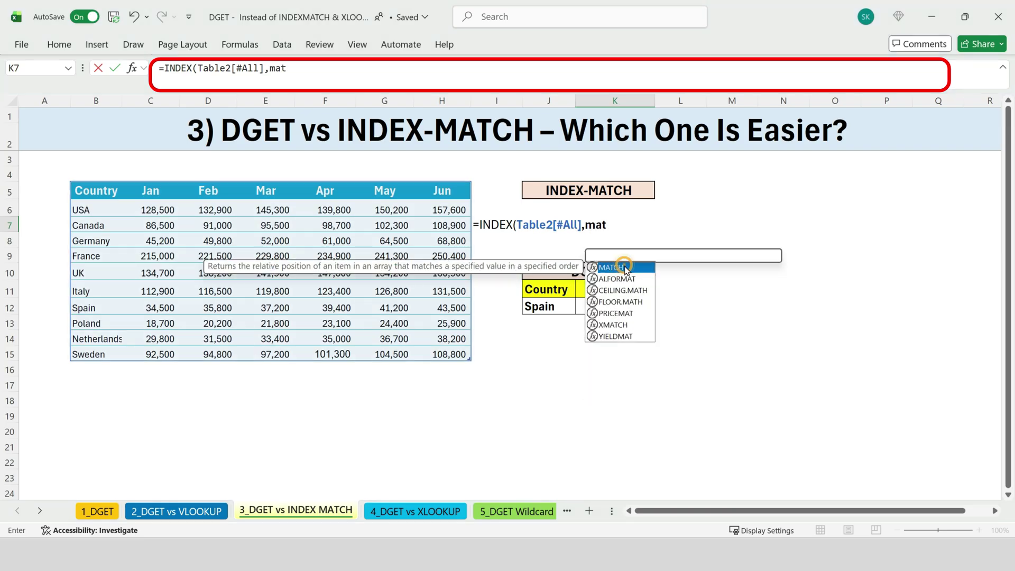
pyautogui.press('Tab')
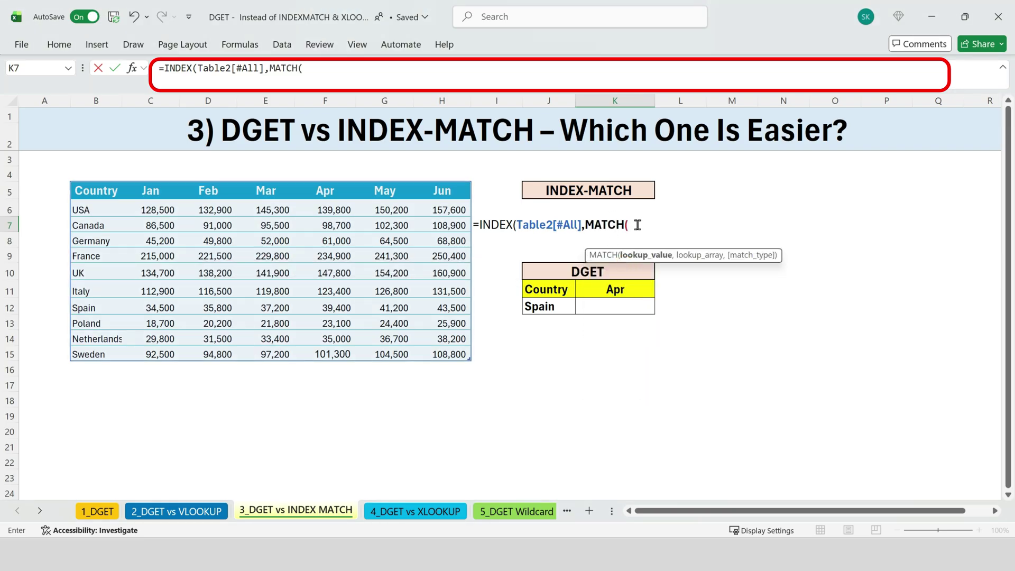
pyautogui.press('Left')
pyautogui.write(',')
pyautogui.moveTo(106, 192); pyautogui.dragTo(87, 354)
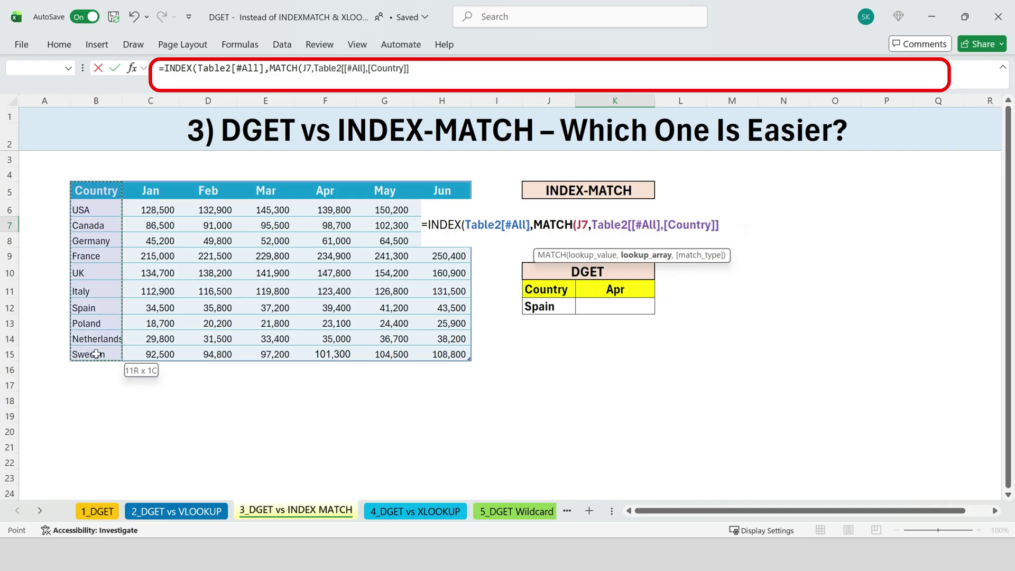
pyautogui.write(',')
pyautogui.click(767, 280)
pyautogui.doubleClick(767, 279)
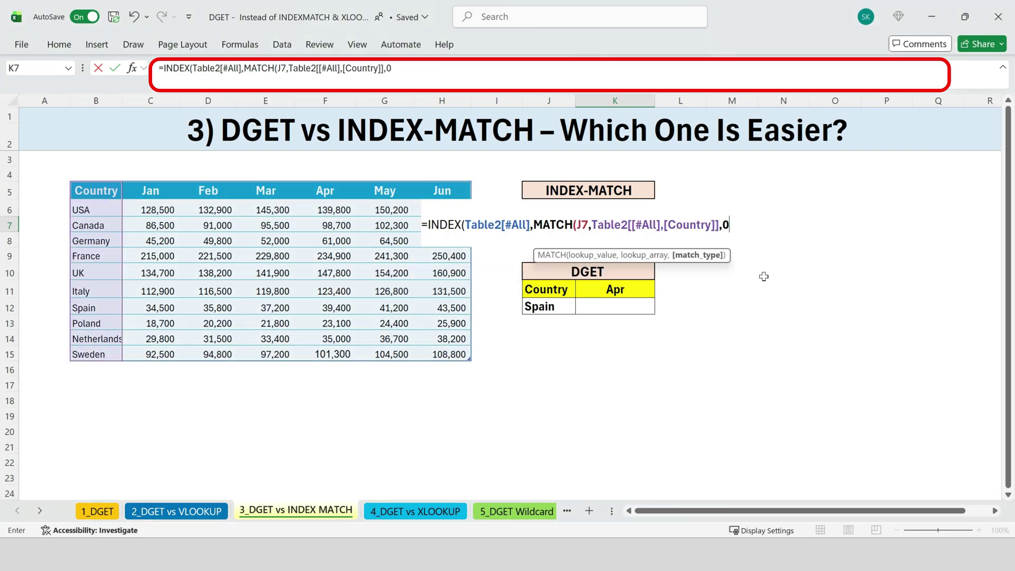
pyautogui.write('),')
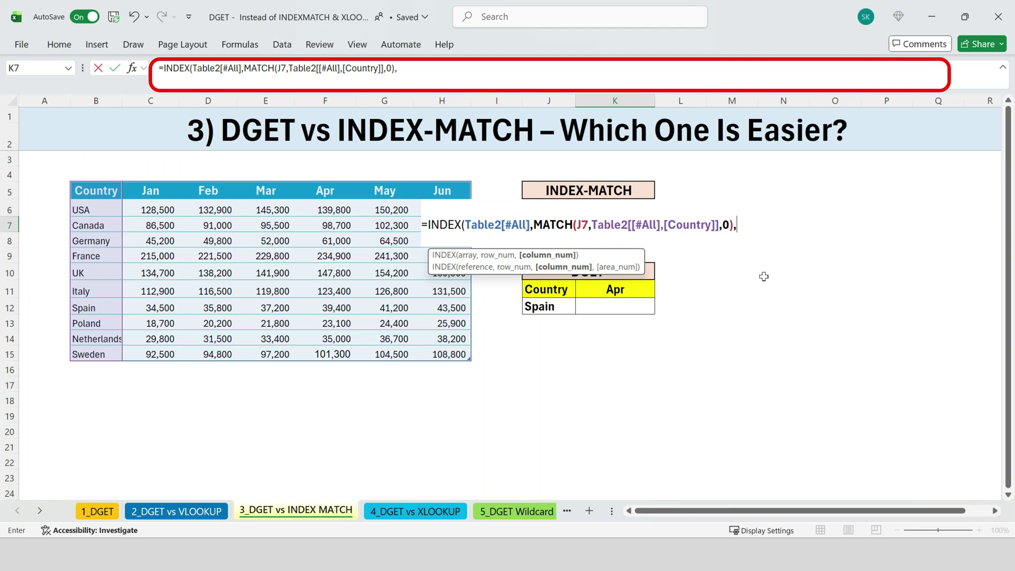
# Complete the K7 formula with a second MATCH as the column number, looking up K6 in the Table2 headers with exact match 0.
pyautogui.write('m')
pyautogui.doubleClick(774, 291)
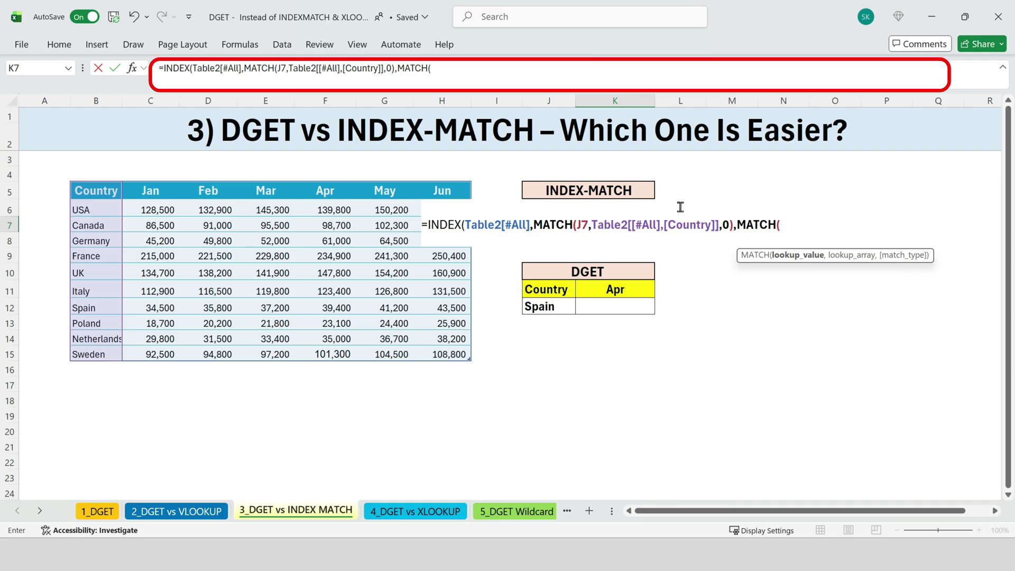
pyautogui.press('Up')
pyautogui.write(',')
pyautogui.moveTo(87, 192); pyautogui.dragTo(458, 196)
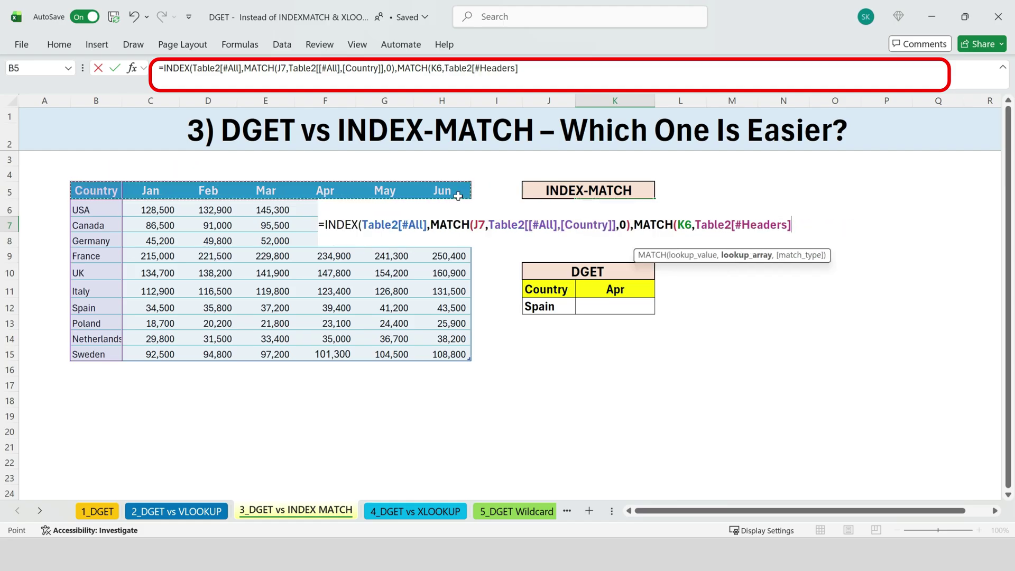
pyautogui.write(',')
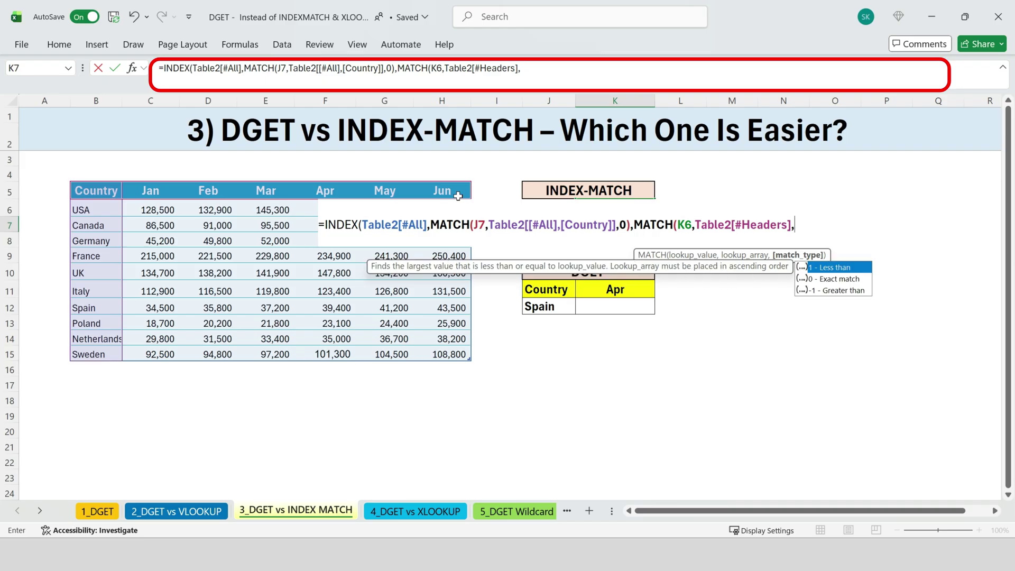
pyautogui.doubleClick(834, 279)
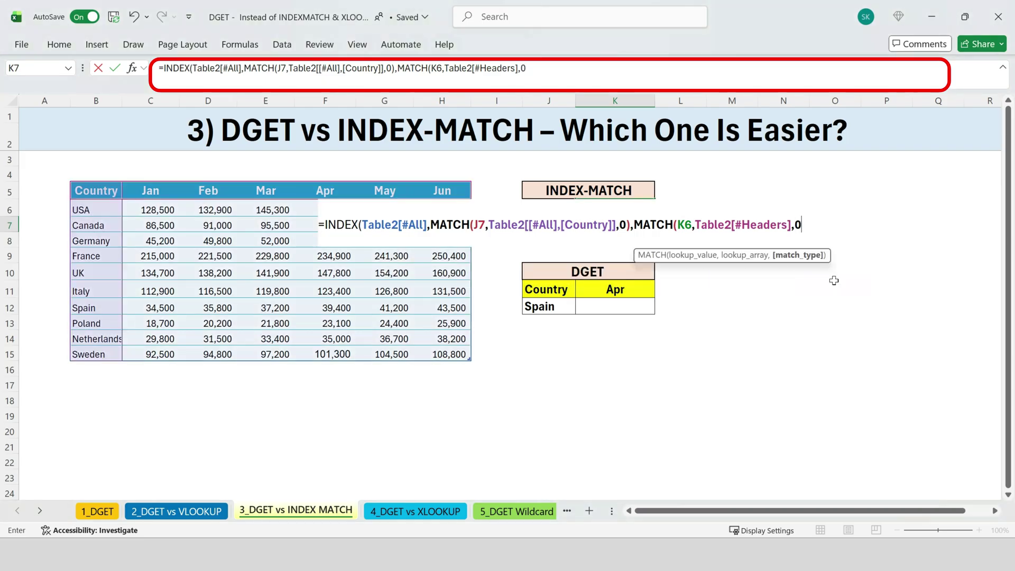
pyautogui.write('))')
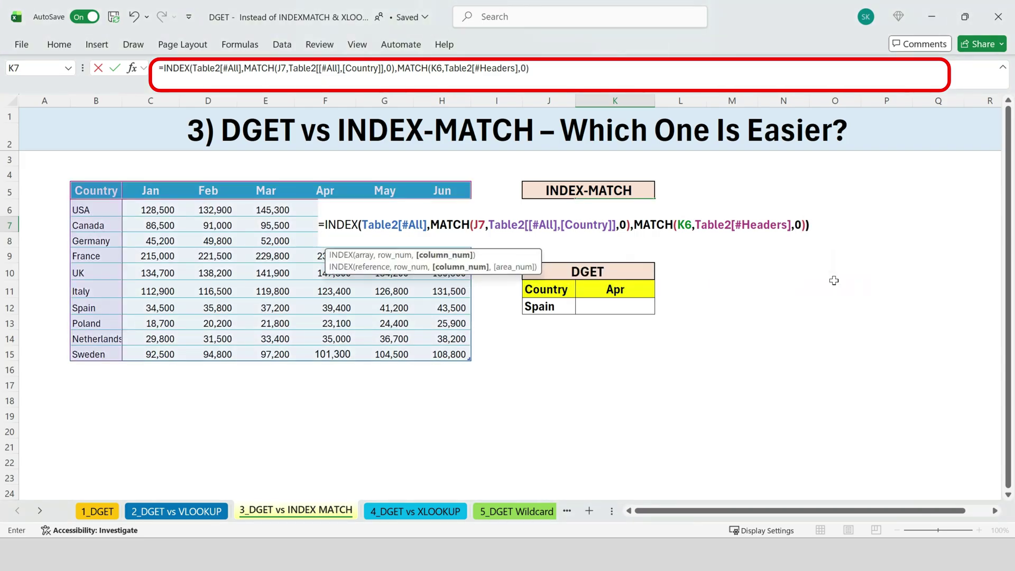
pyautogui.press('Return')
# Check K7's result against the Spain row up to Apr and review the full INDEX-MATCH formula.
pyautogui.click(553, 223)
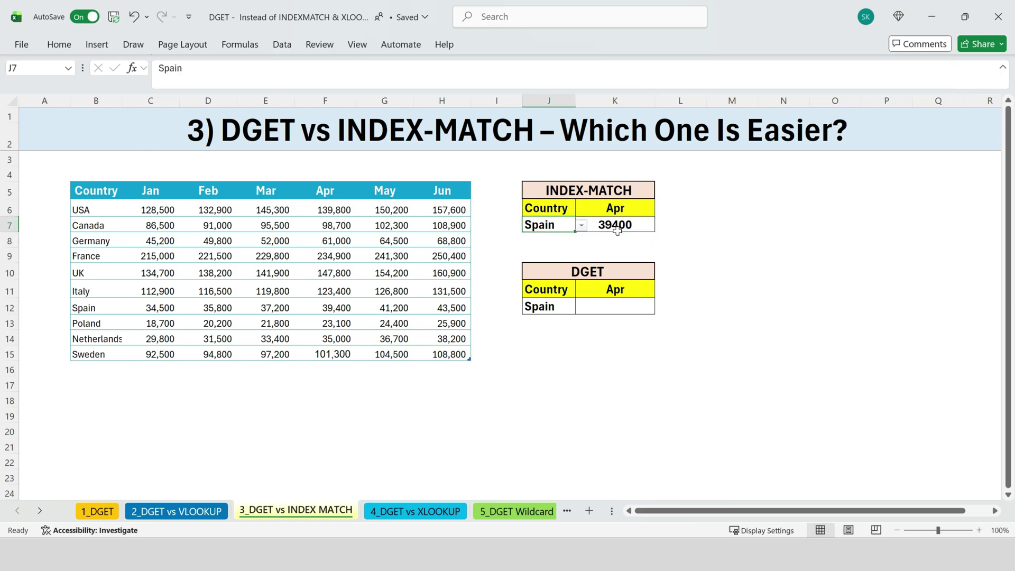
pyautogui.click(634, 225)
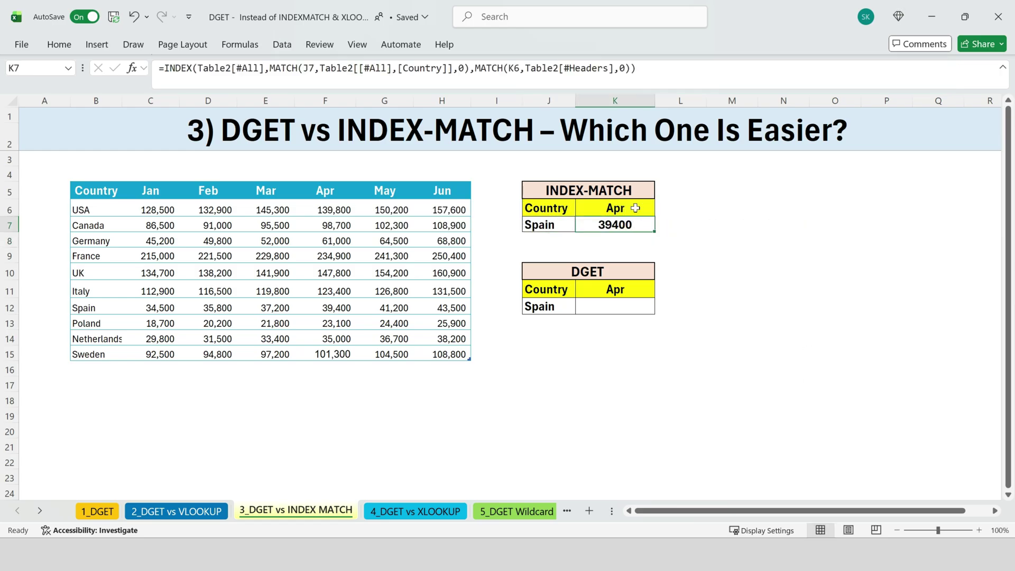
pyautogui.click(95, 307)
pyautogui.click(347, 307)
pyautogui.moveTo(95, 308); pyautogui.dragTo(351, 310)
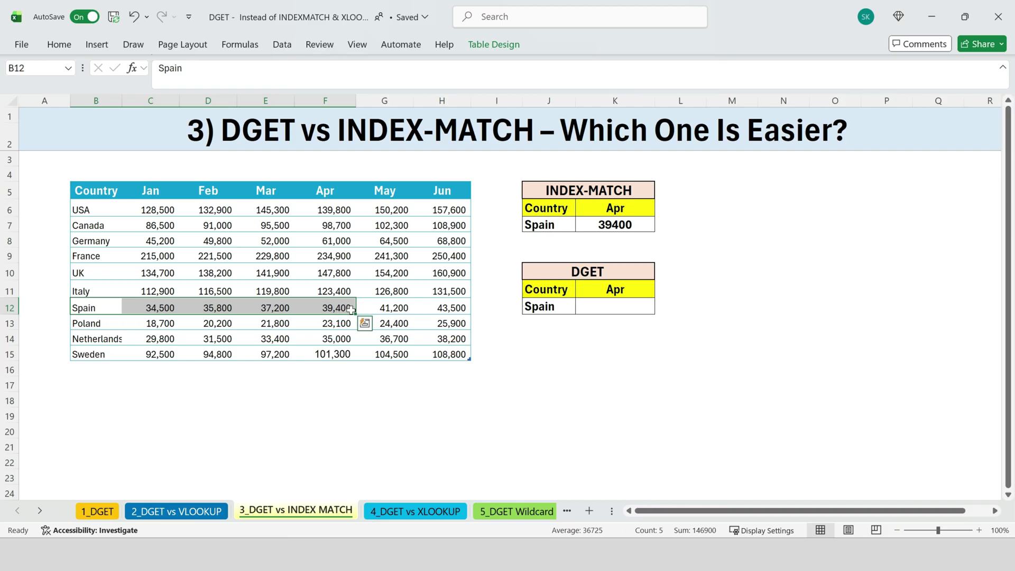
pyautogui.click(619, 307)
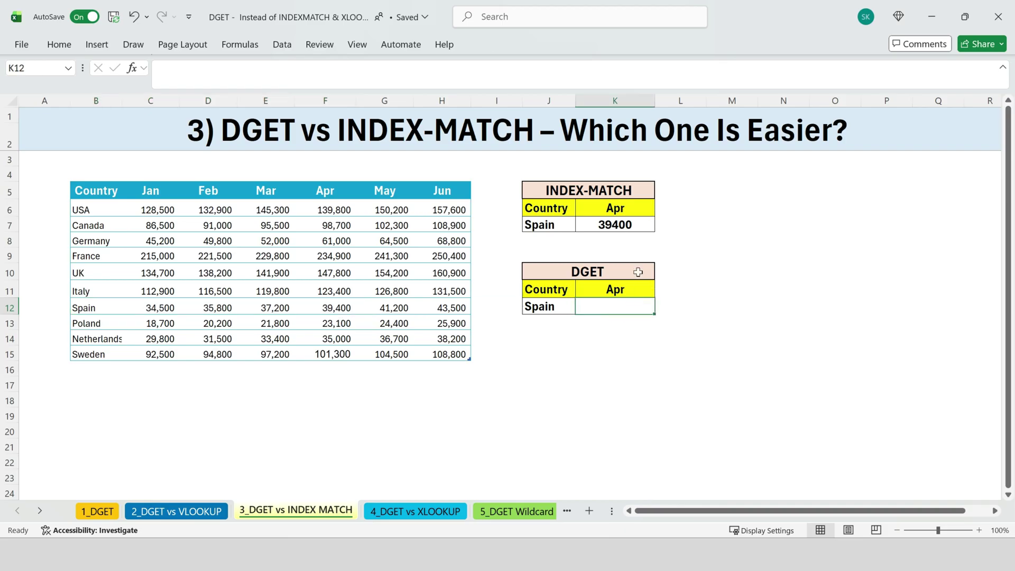
pyautogui.doubleClick(634, 223)
pyautogui.moveTo(862, 223); pyautogui.dragTo(578, 226)
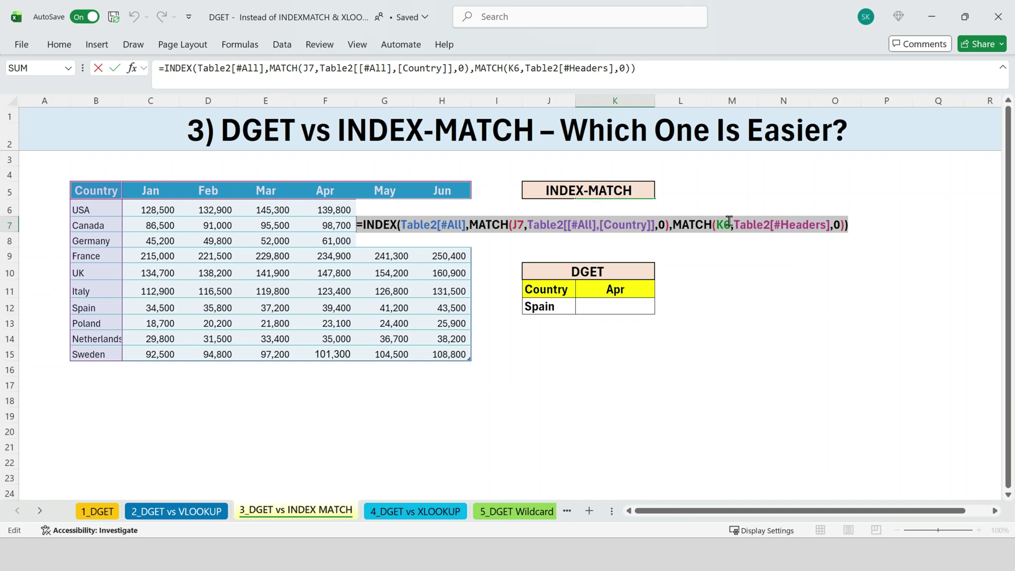
pyautogui.press('Escape')
# Enter =DGET(Table2[#All],K11,J11:J12) in K12 to look up the same country and month.
pyautogui.click(626, 308)
pyautogui.write('=')
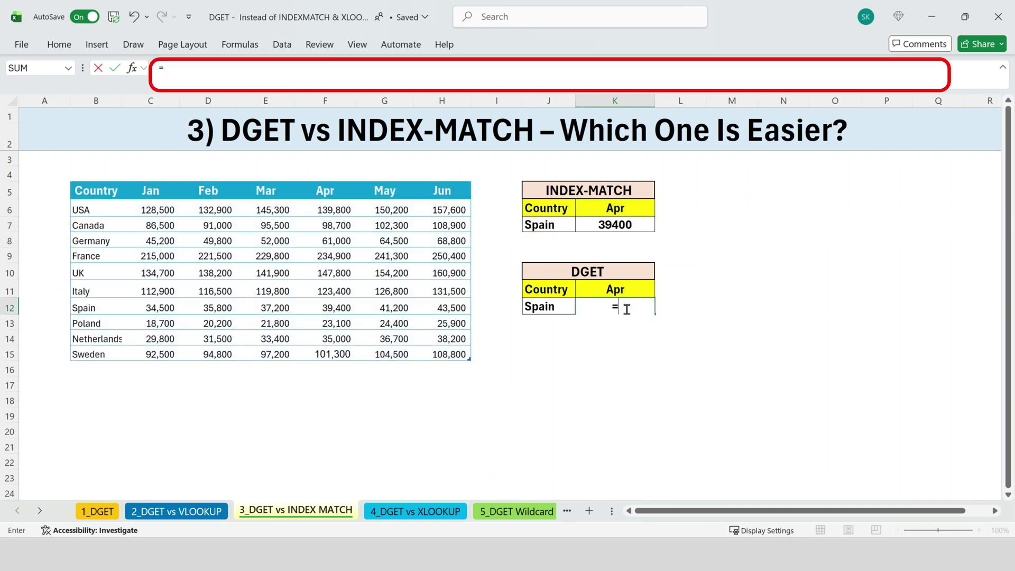
pyautogui.write('dg')
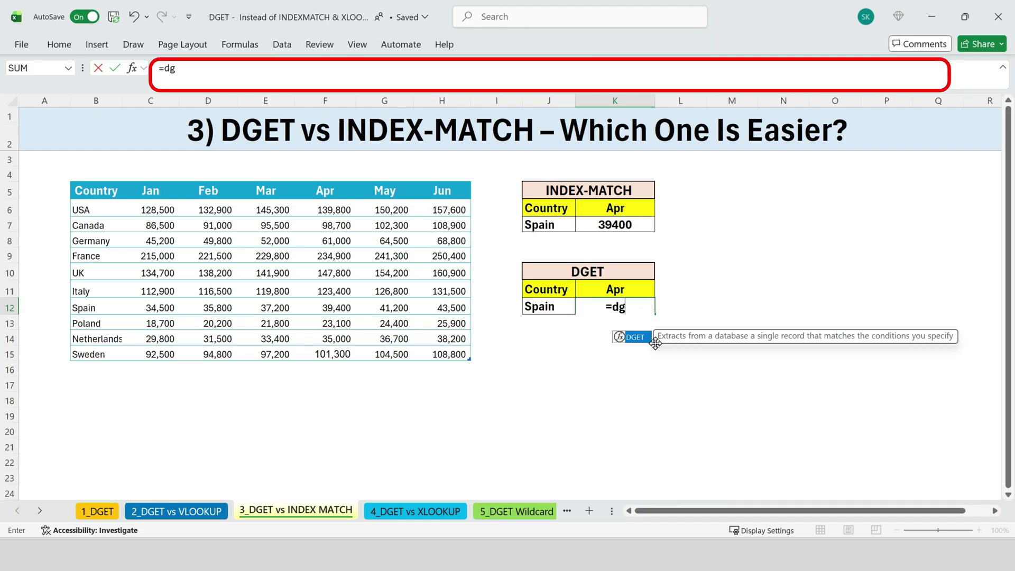
pyautogui.doubleClick(640, 339)
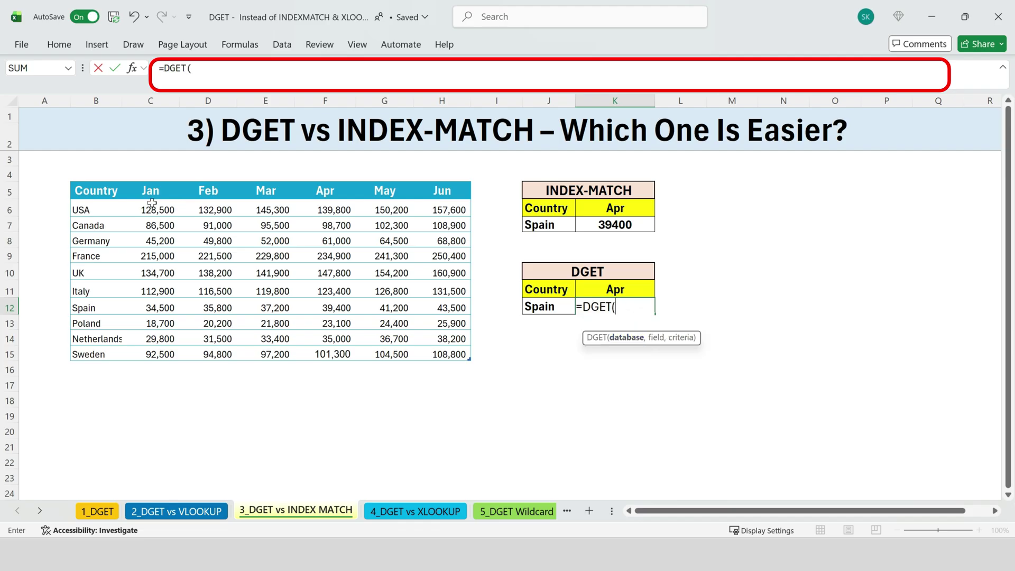
pyautogui.moveTo(105, 194); pyautogui.dragTo(456, 358)
pyautogui.write(',')
pyautogui.click(630, 293)
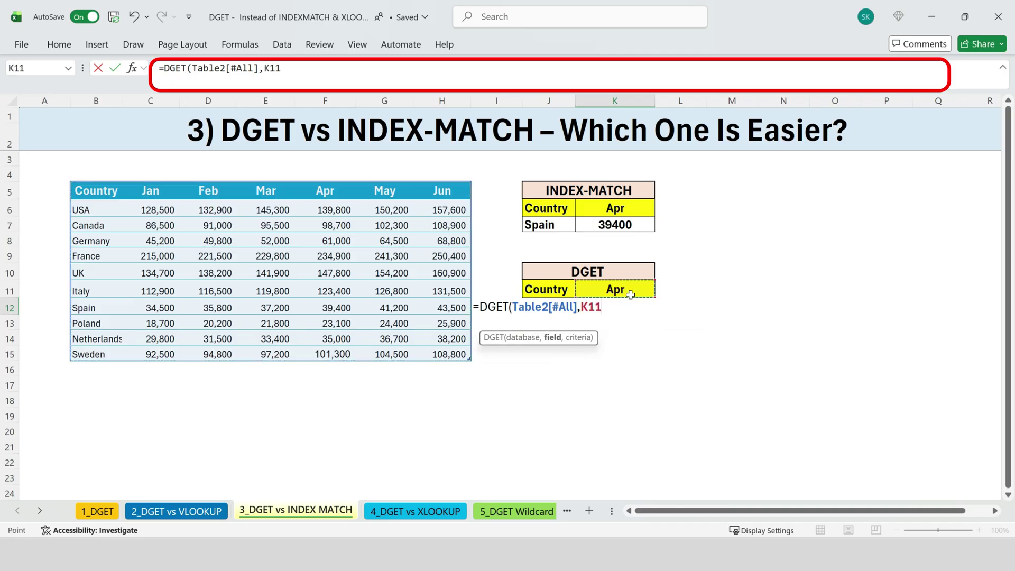
pyautogui.write(',')
pyautogui.click(551, 289)
pyautogui.moveTo(555, 306); pyautogui.dragTo(555, 311)
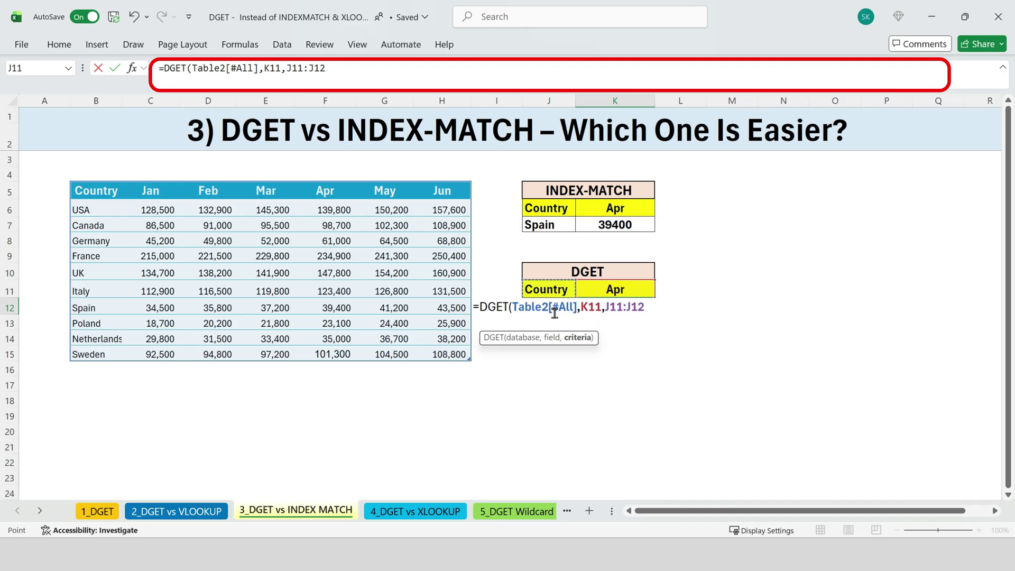
pyautogui.write(')')
pyautogui.hotkey('ctrl', 'Return')
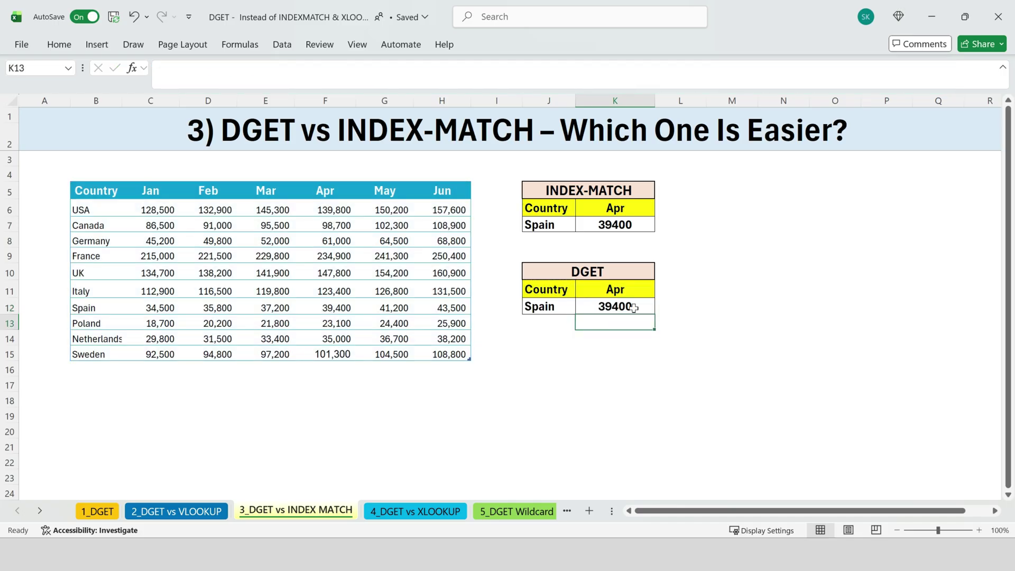
# Set the INDEX-MATCH block's month in K6 to Jun and check K7 against the Spain row.
pyautogui.click(643, 208)
pyautogui.click(661, 210)
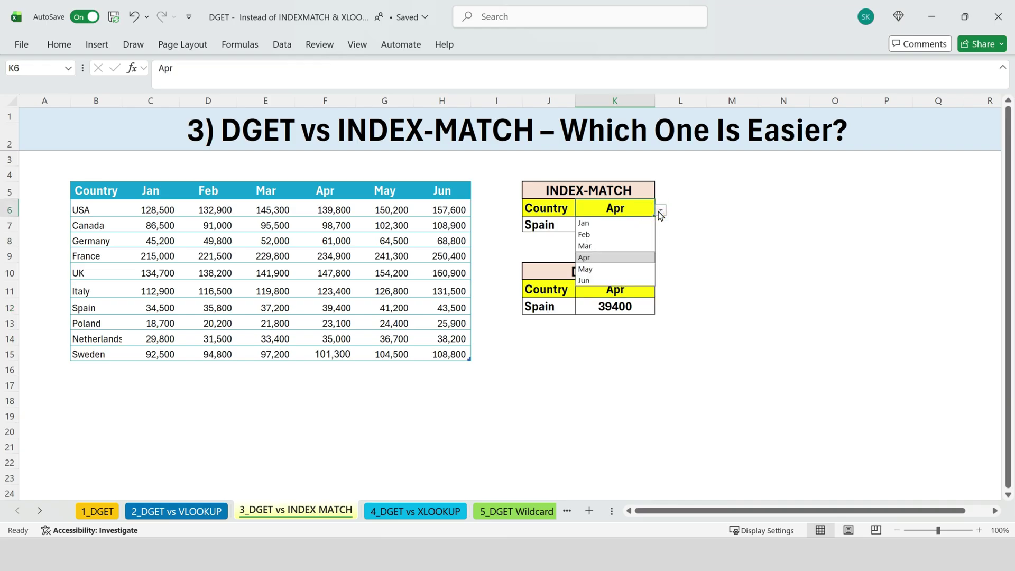
pyautogui.click(598, 277)
pyautogui.click(616, 225)
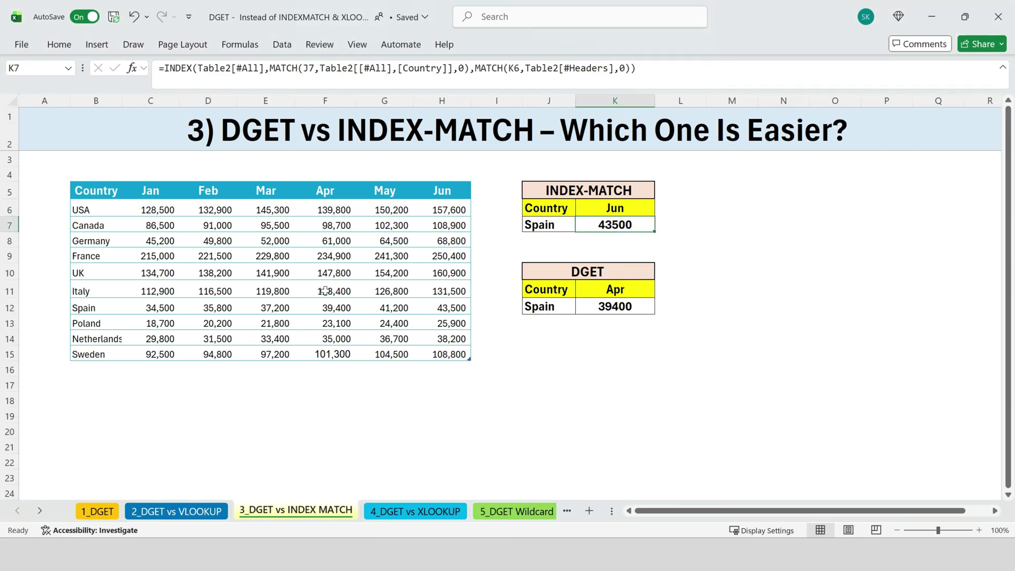
pyautogui.moveTo(99, 306); pyautogui.dragTo(454, 310)
# Set the INDEX-MATCH block's country in J7 to Italy and check the result against the Italy row.
pyautogui.click(548, 227)
pyautogui.click(582, 226)
pyautogui.click(547, 296)
pyautogui.moveTo(104, 290); pyautogui.dragTo(450, 294)
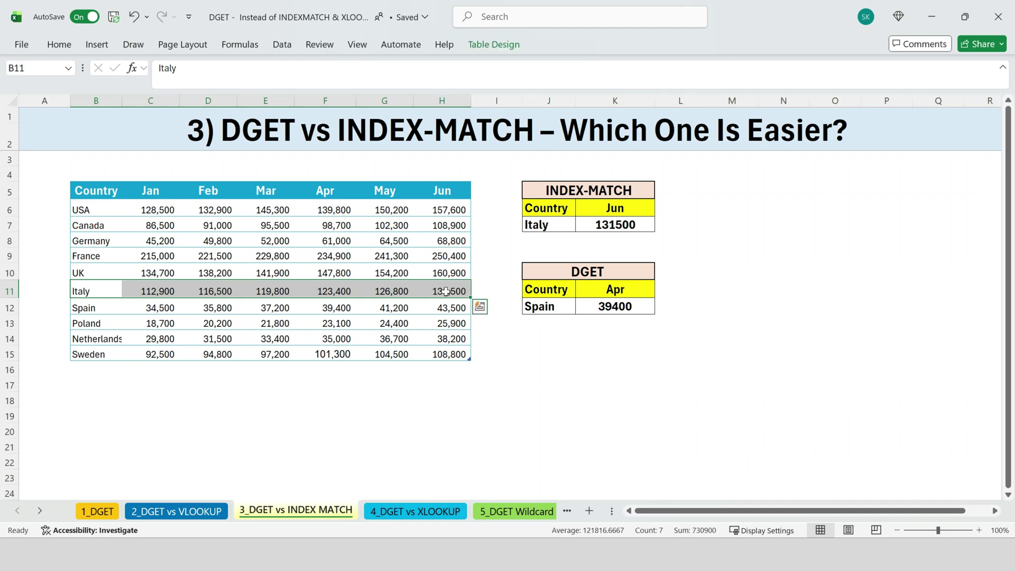
pyautogui.click(455, 291)
# Set the DGET block's month in K11 to Feb and check the result in K12.
pyautogui.click(627, 290)
pyautogui.click(661, 294)
pyautogui.click(624, 316)
pyautogui.click(614, 306)
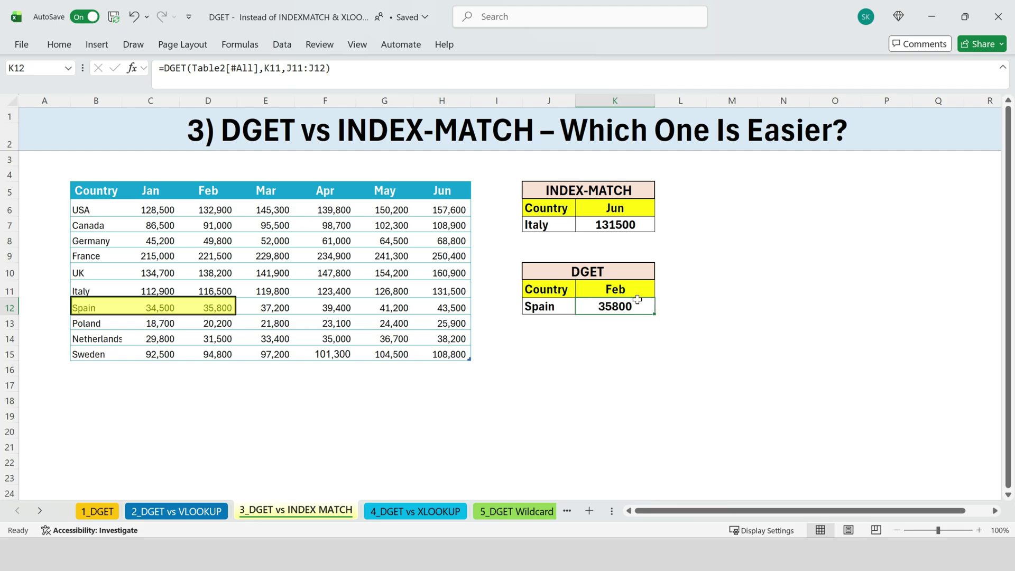
# Check the DGET result against Spain's Feb value in the table, and set the DGET block's country in J12 to Germany.
pyautogui.click(207, 308)
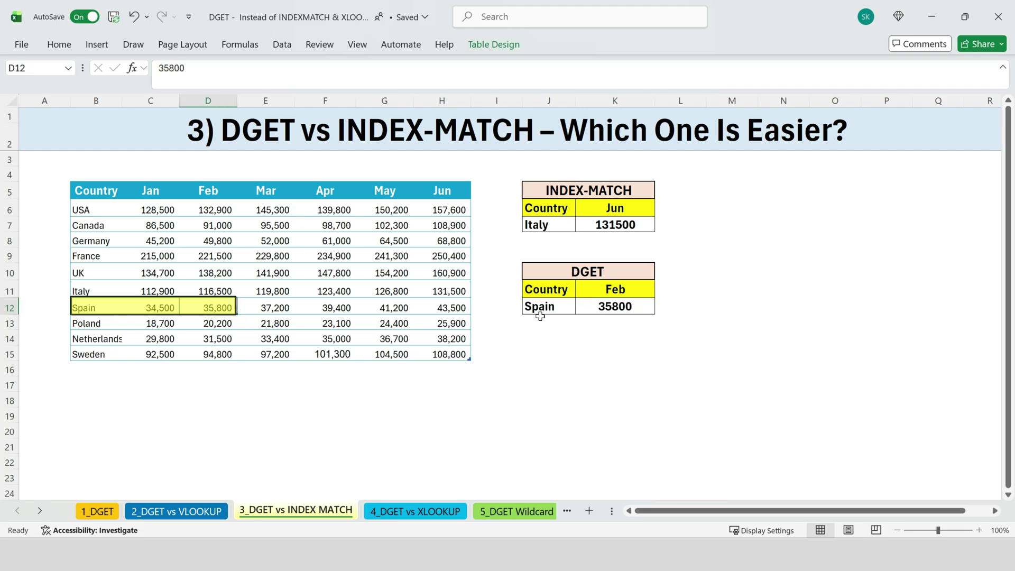
pyautogui.click(557, 310)
pyautogui.click(581, 308)
pyautogui.click(545, 344)
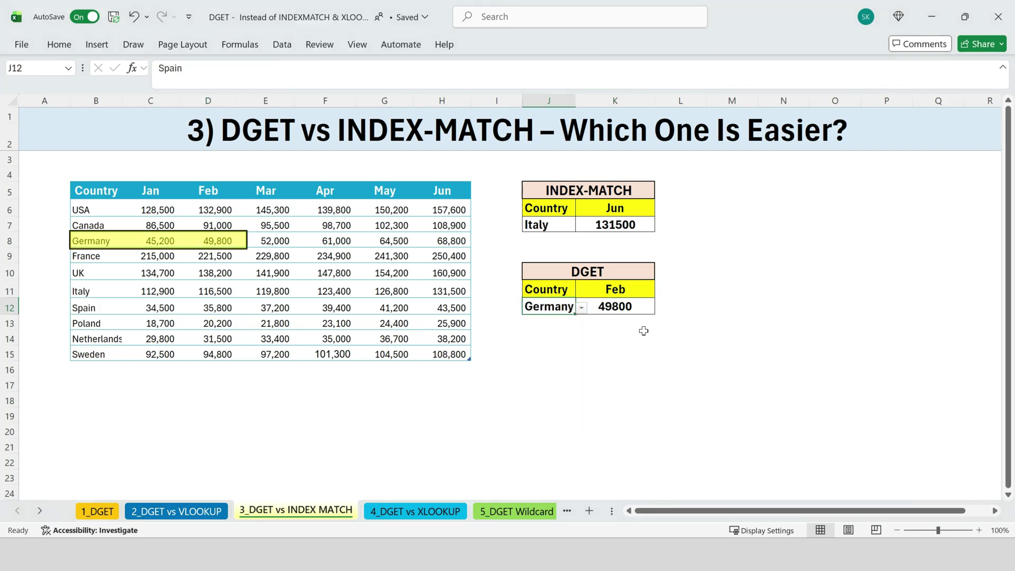
# Set the DGET block's country in J12 to France and its month in K11 to Mar.
pyautogui.click(581, 308)
pyautogui.click(545, 355)
pyautogui.click(615, 289)
pyautogui.click(661, 292)
pyautogui.click(592, 327)
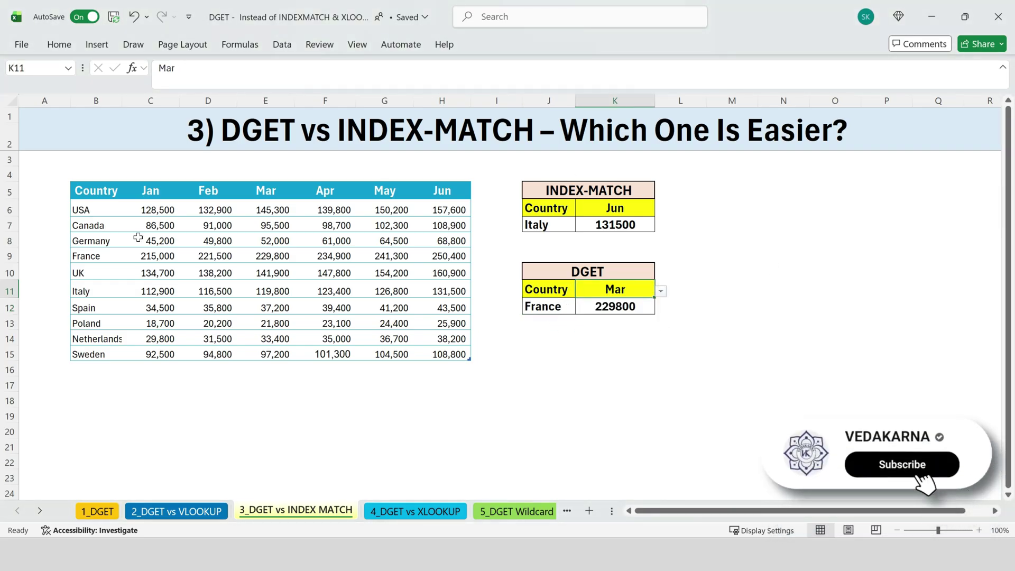
pyautogui.press('Right')
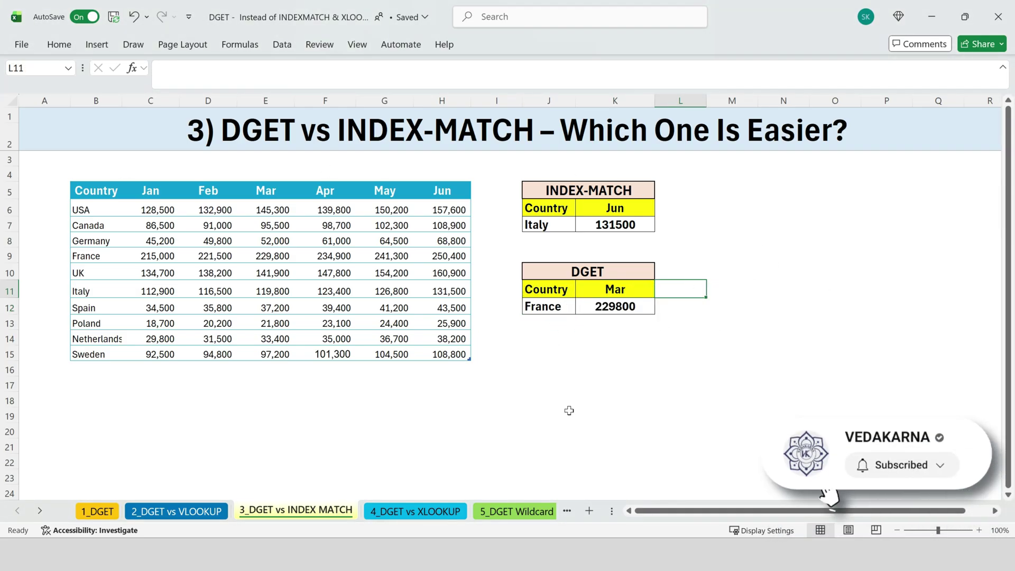
# Open the 4_DGET vs XLOOKUP sheet and inspect the month headings of the XLOOKUP block.
pyautogui.click(388, 511)
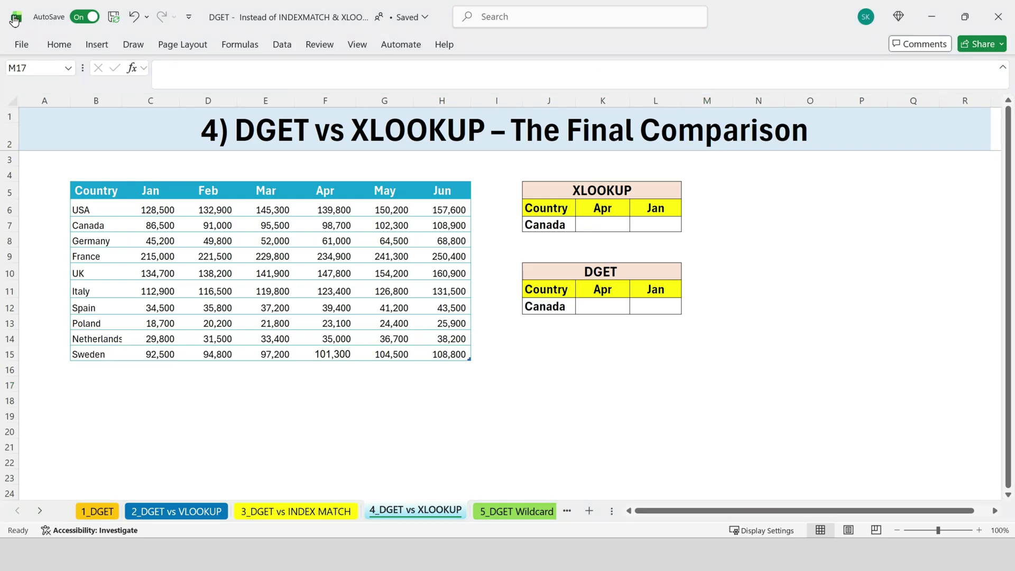
pyautogui.click(603, 208)
pyautogui.click(666, 211)
# Enter =XLOOKUP(J7,Table24[[#All],[Country]],Table24[[#All],[Apr]]) in K7 to look up the country's April value.
pyautogui.click(617, 220)
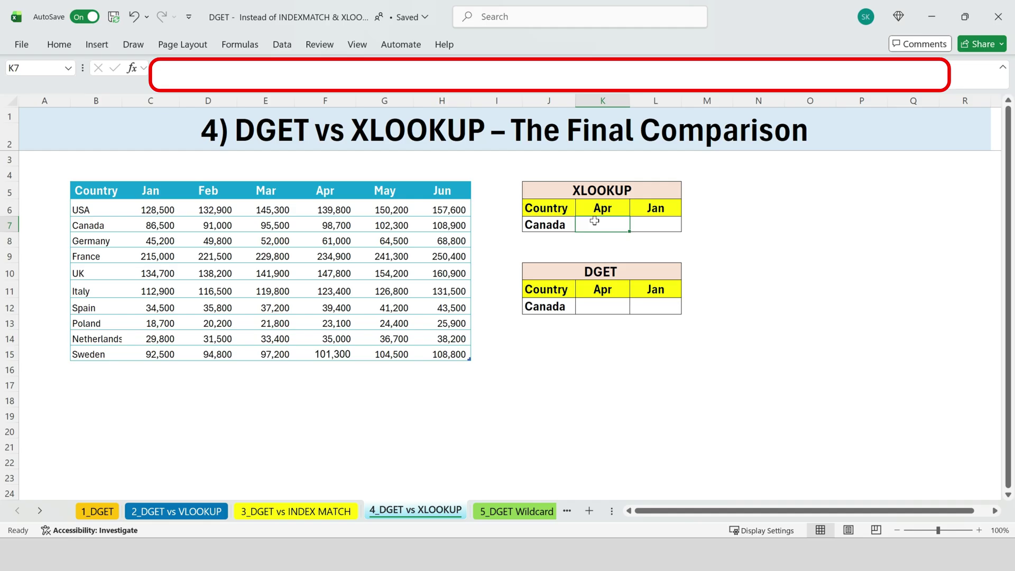
pyautogui.write('=x')
pyautogui.doubleClick(613, 255)
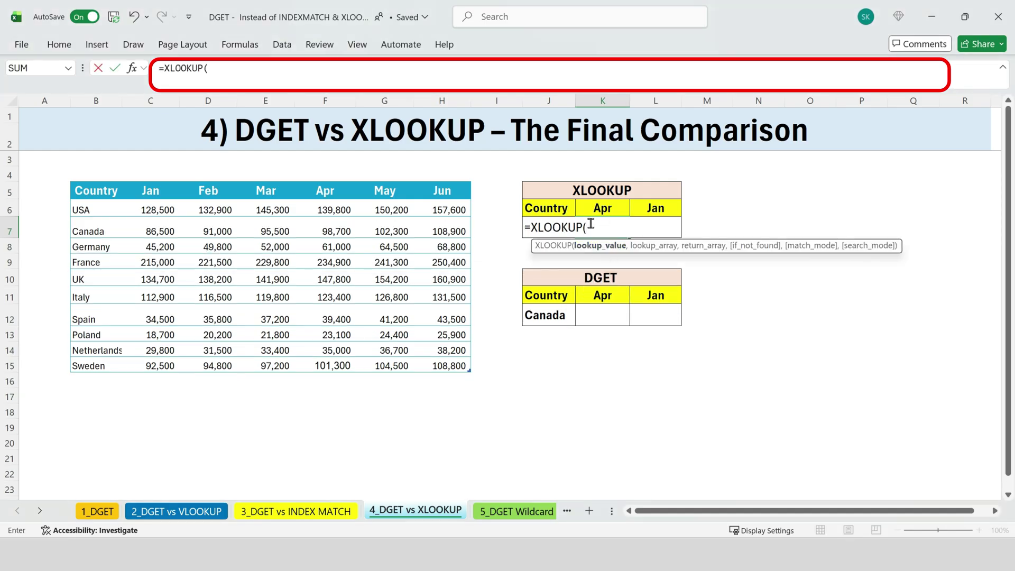
pyautogui.click(539, 229)
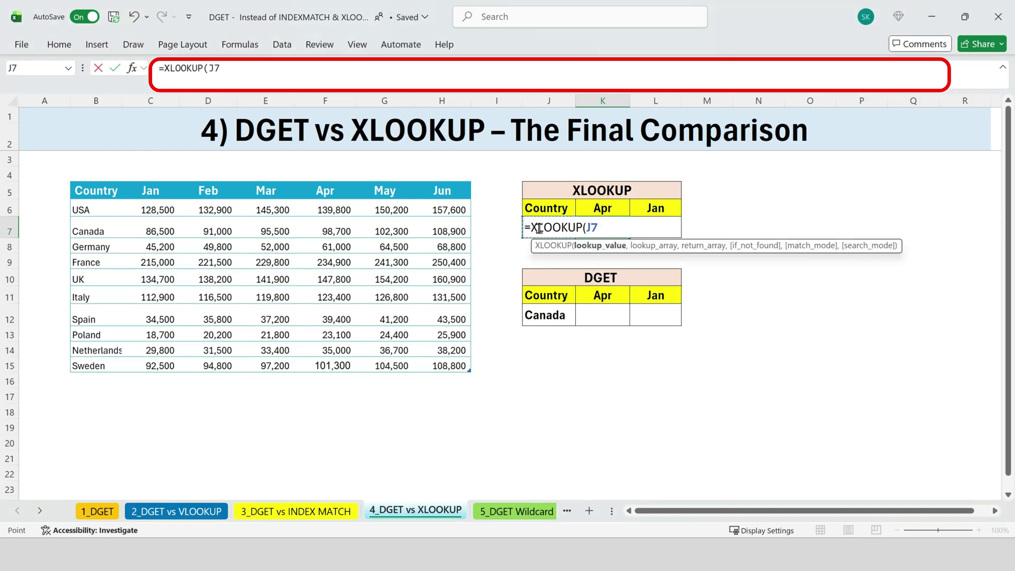
pyautogui.write(',')
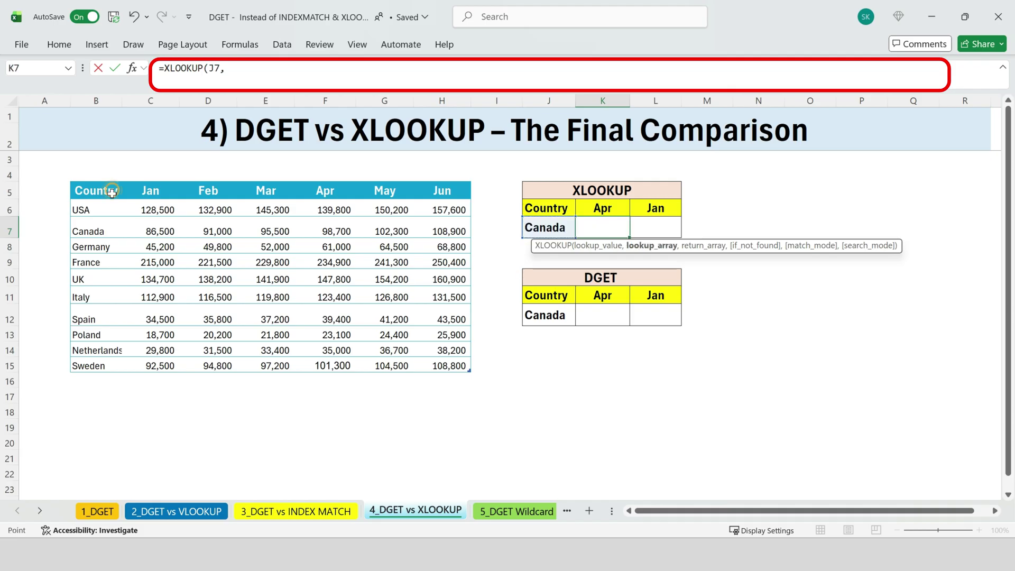
pyautogui.moveTo(106, 191); pyautogui.dragTo(85, 371)
pyautogui.write(',')
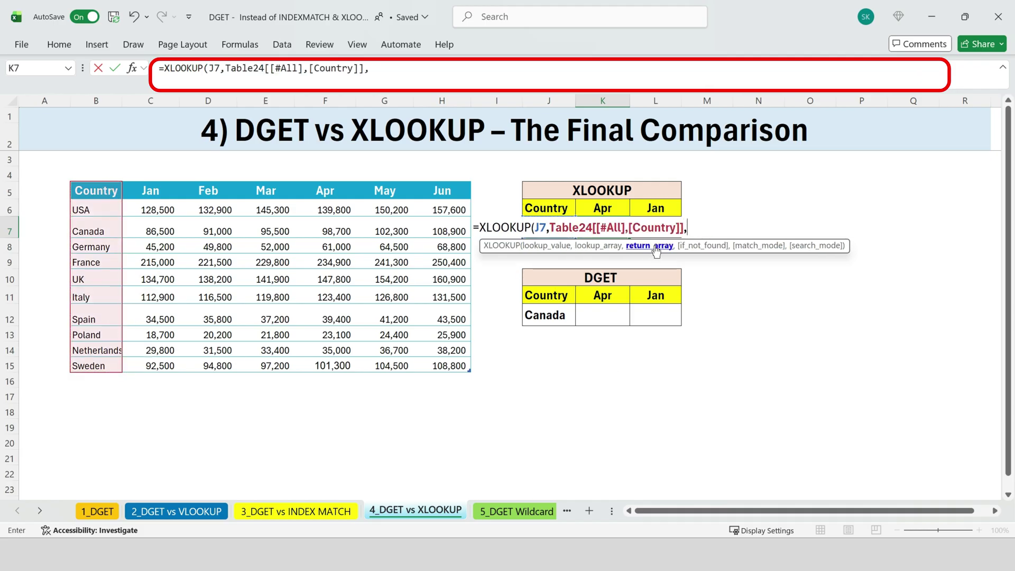
pyautogui.moveTo(326, 192); pyautogui.dragTo(333, 366)
pyautogui.write(')')
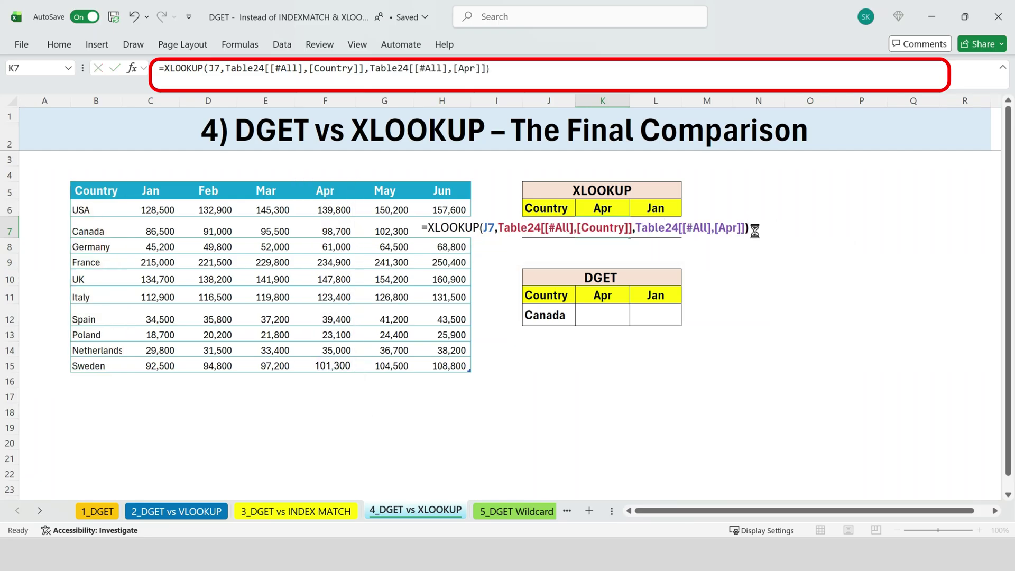
pyautogui.press('Return')
pyautogui.press('Up')
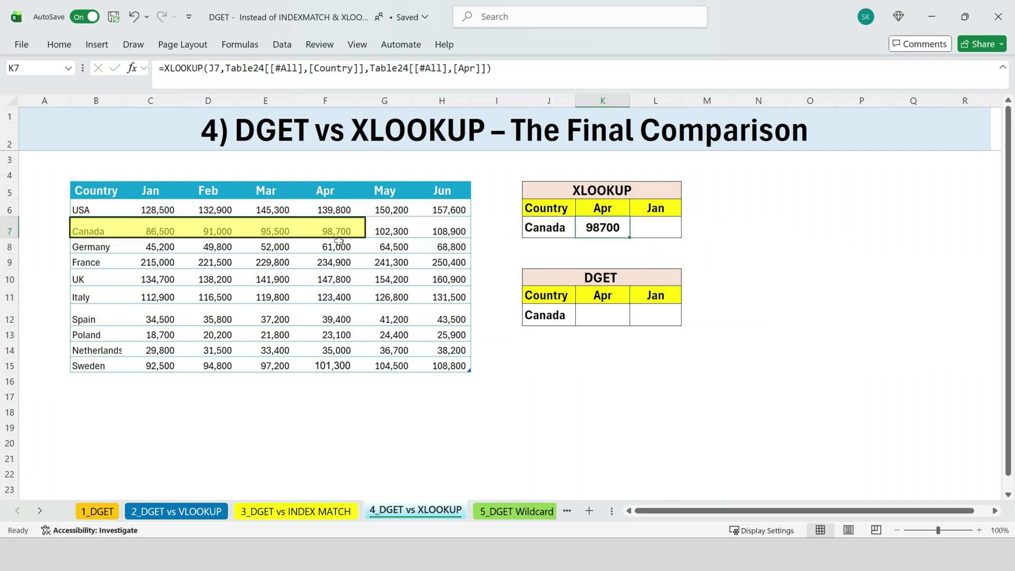
# Check the XLOOKUP result in K7 against the Apr value in the table's Canada row.
pyautogui.moveTo(91, 225); pyautogui.dragTo(339, 231)
pyautogui.click(339, 231)
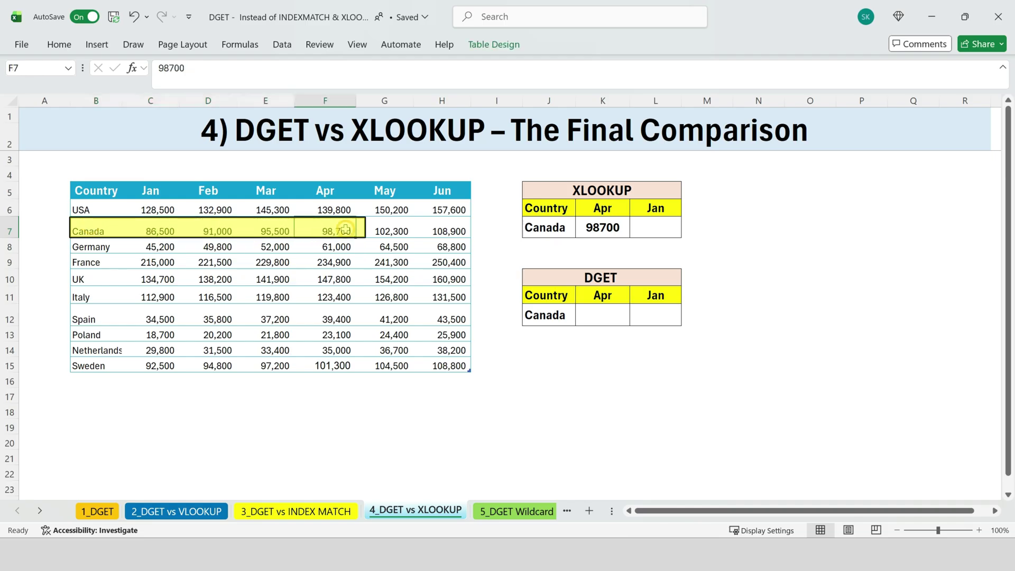
pyautogui.click(613, 228)
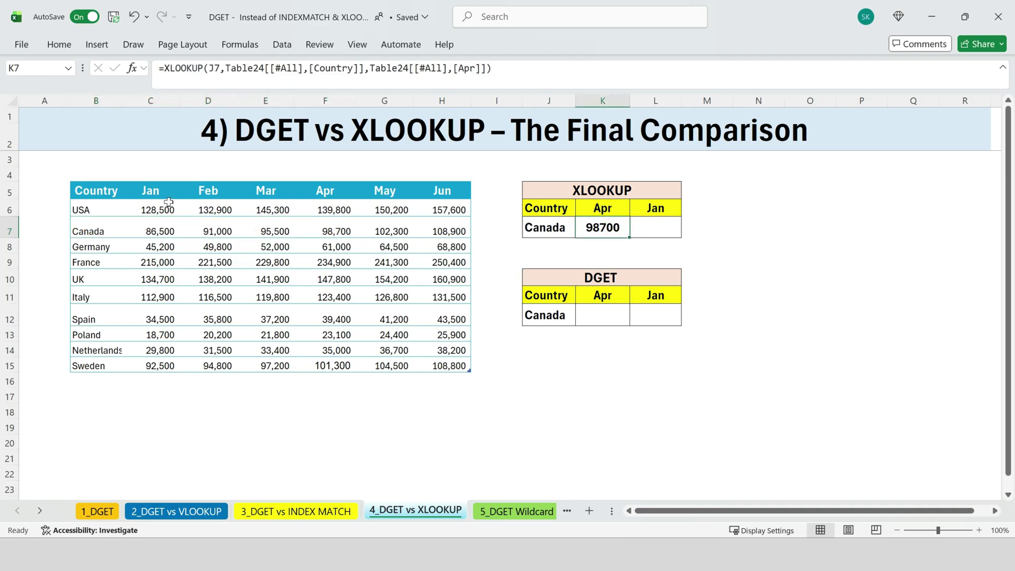
# Enter =DGET(Table24[#All],K11,J11:J12) in K12 to look up the same country and month.
pyautogui.click(607, 320)
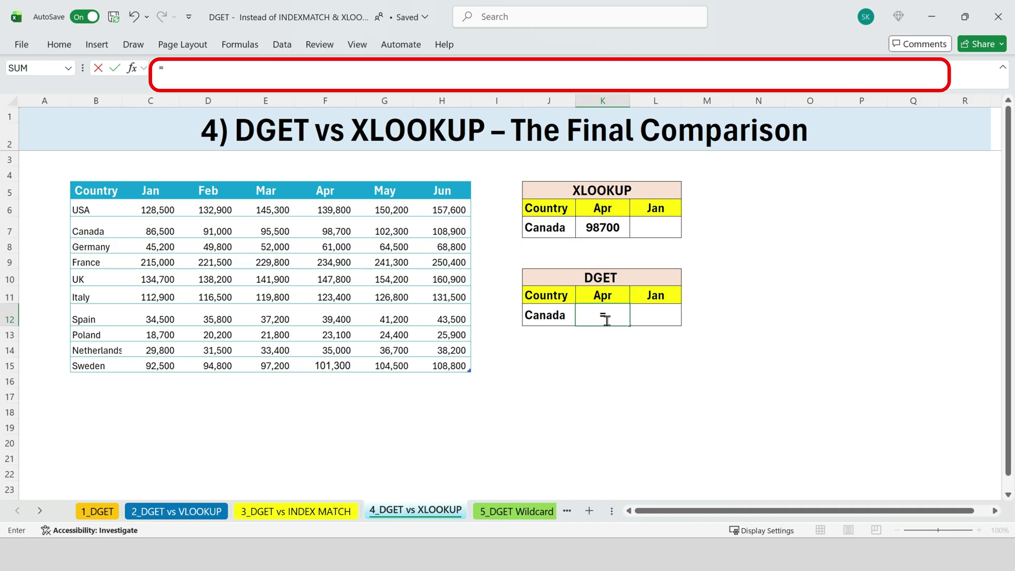
pyautogui.write('dg')
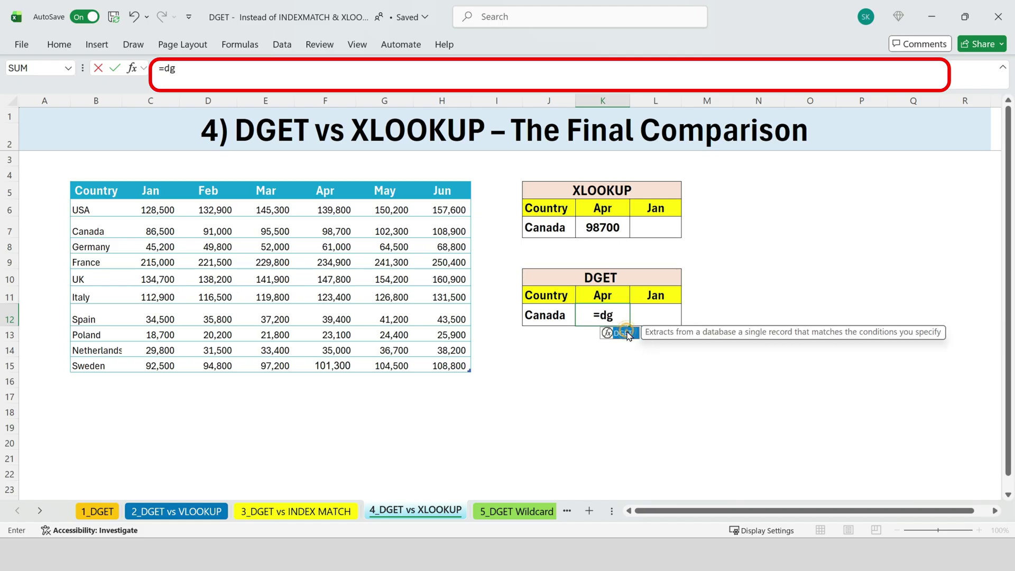
pyautogui.doubleClick(625, 333)
pyautogui.moveTo(120, 194); pyautogui.dragTo(460, 366)
pyautogui.write(',')
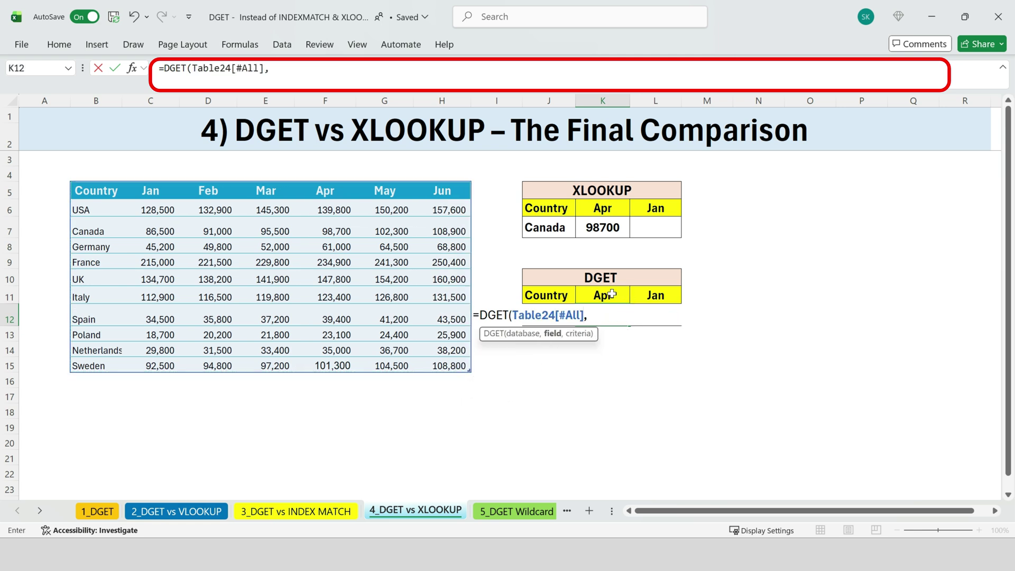
pyautogui.click(612, 294)
pyautogui.write(',')
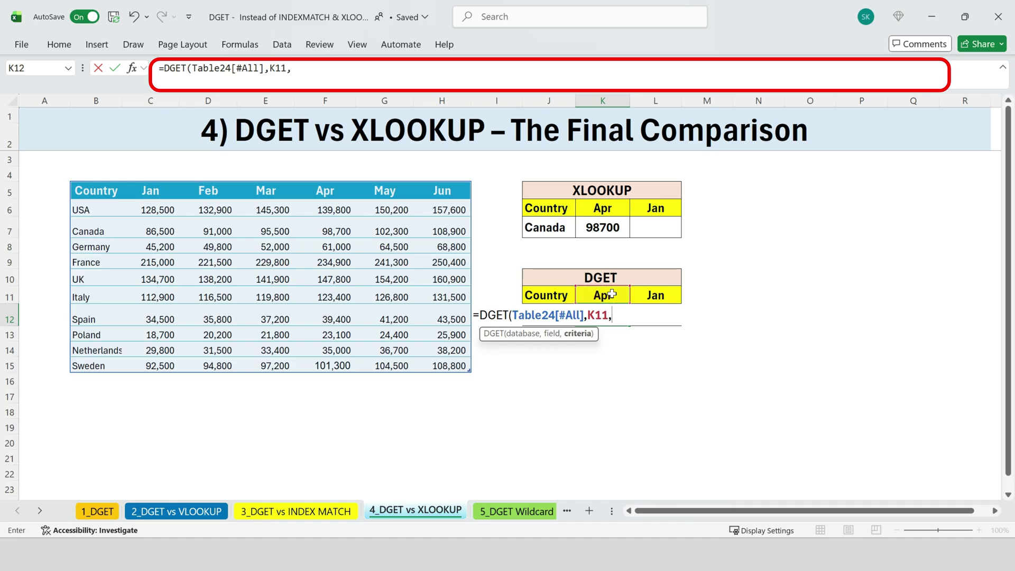
pyautogui.moveTo(547, 294); pyautogui.dragTo(547, 316)
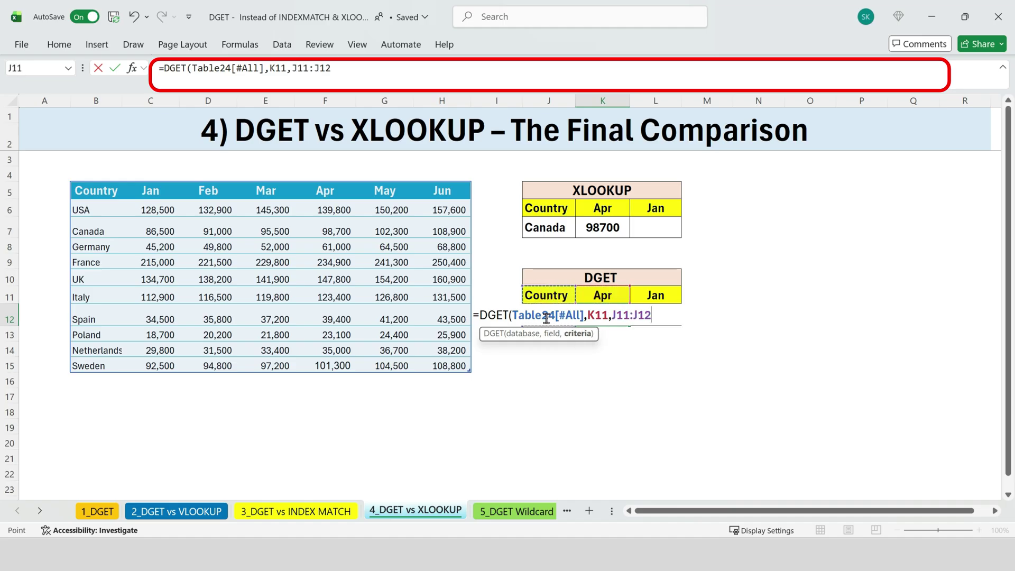
pyautogui.write(')')
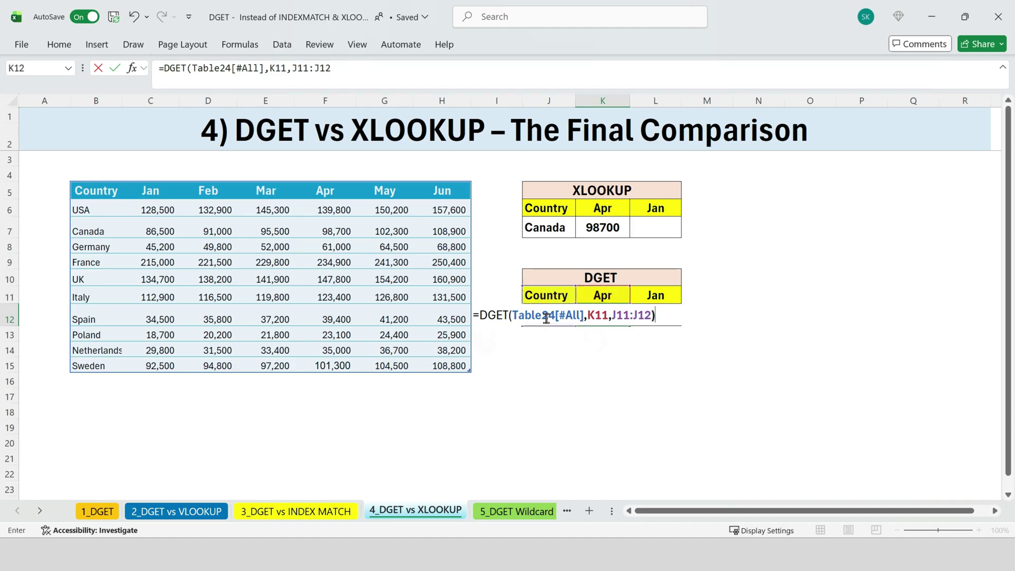
pyautogui.press('Return')
pyautogui.click(602, 316)
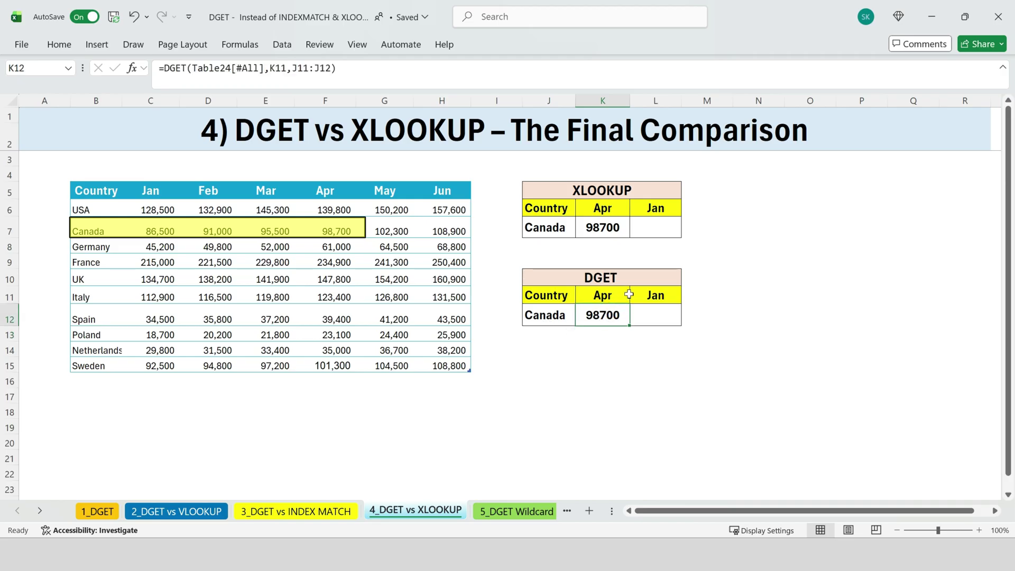
# Make the lookup value in K7's XLOOKUP formula an absolute reference, $J$7.
pyautogui.doubleClick(599, 228)
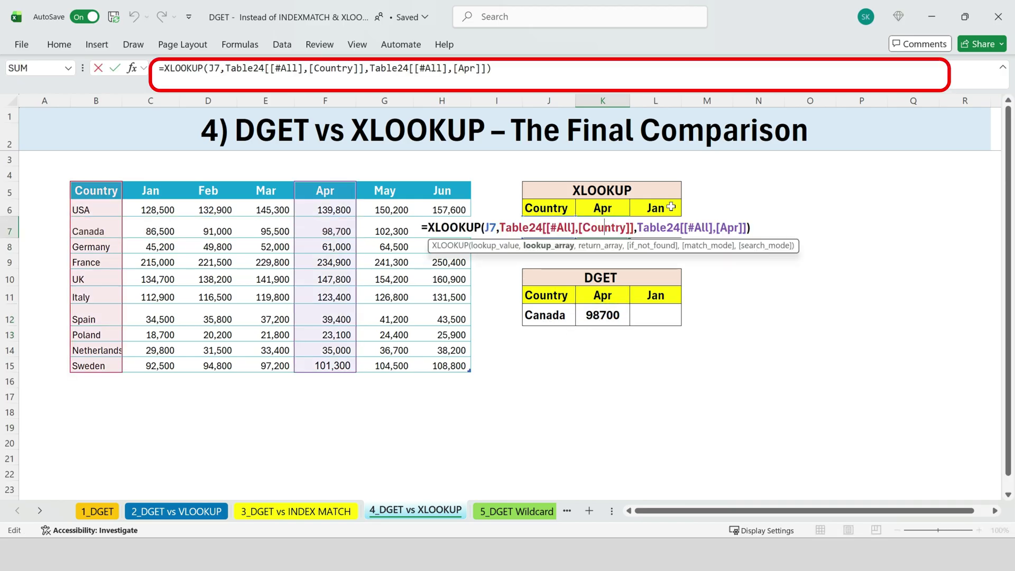
pyautogui.doubleClick(490, 229)
pyautogui.doubleClick(493, 229)
pyautogui.doubleClick(491, 229)
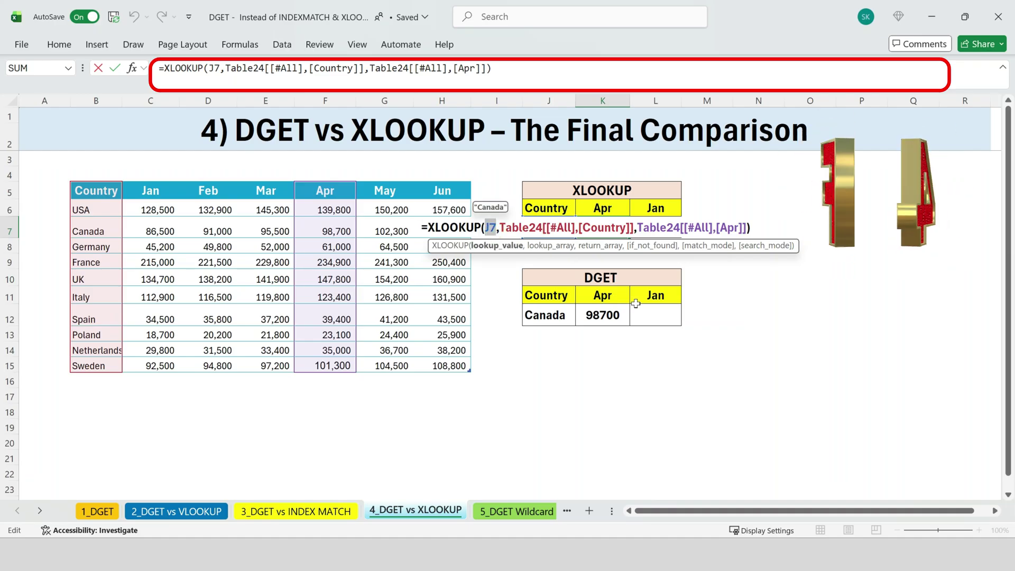
pyautogui.press('F4')
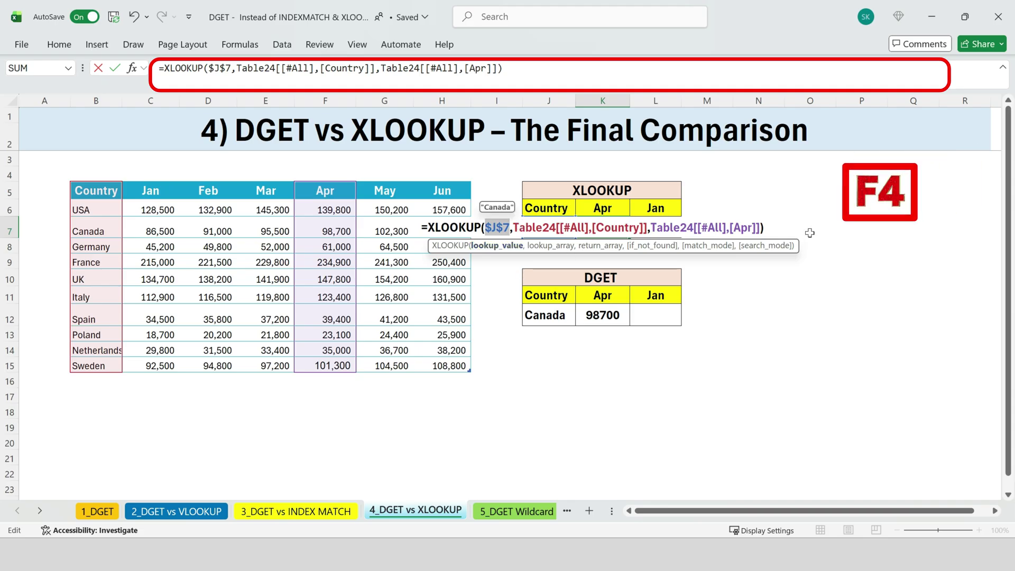
pyautogui.press('Return')
# Copy the XLOOKUP formula from K7 into the Jan result cell L7.
pyautogui.click(598, 221)
pyautogui.hotkey('ctrl', 'c')
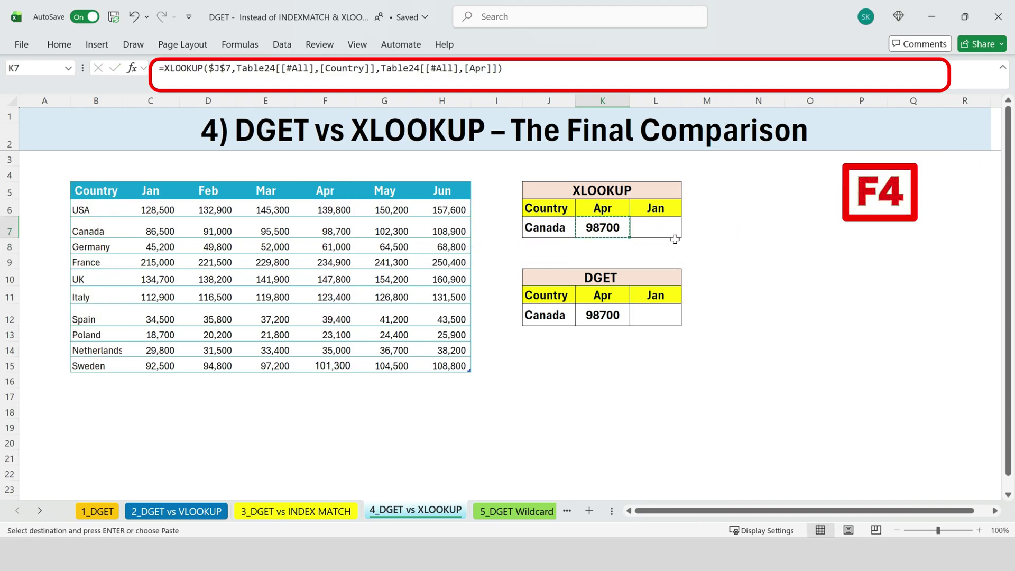
pyautogui.click(667, 232)
pyautogui.hotkey('ctrl', 'v')
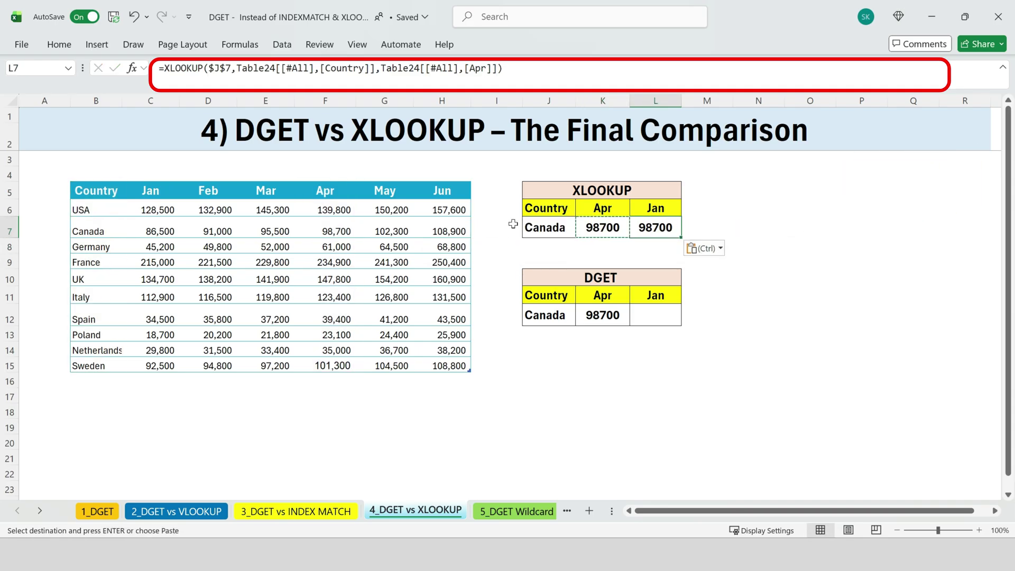
# Replace the return array in L7's XLOOKUP with Table24[[#All],[Jan]] and check the result against Canada's Jan value.
pyautogui.doubleClick(661, 227)
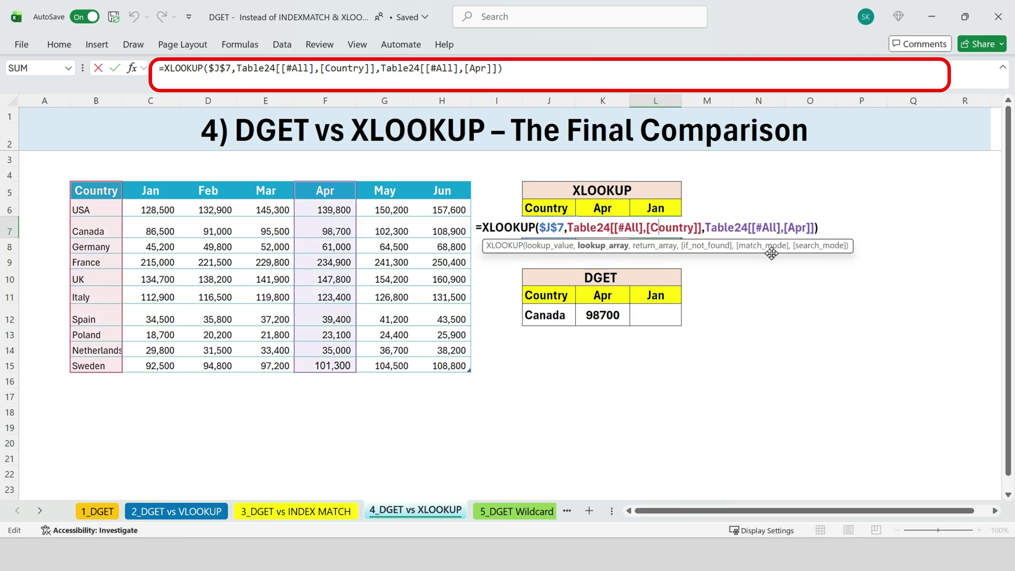
pyautogui.moveTo(708, 227); pyautogui.dragTo(818, 227)
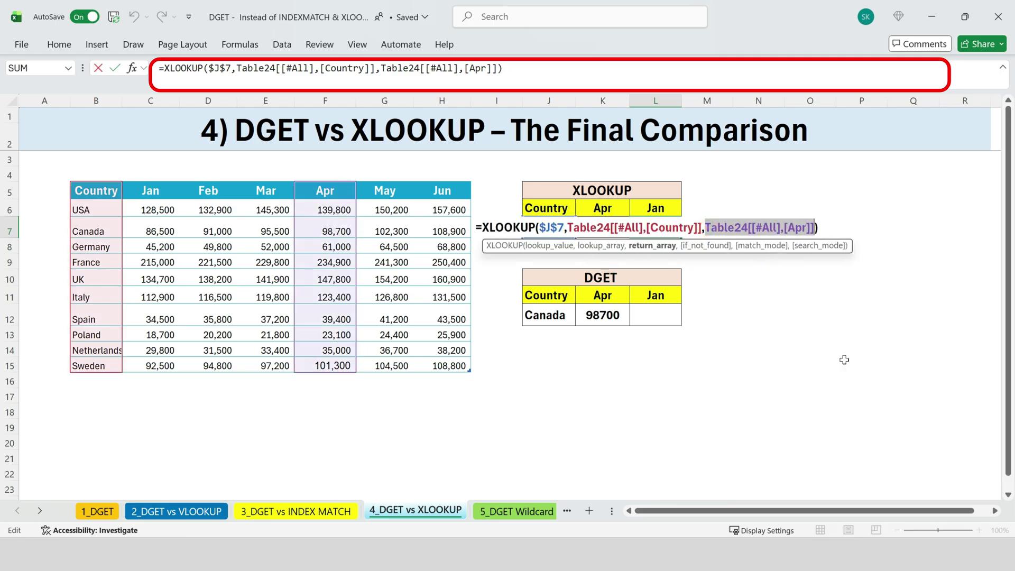
pyautogui.press('BackSpace')
pyautogui.moveTo(166, 190); pyautogui.dragTo(157, 361)
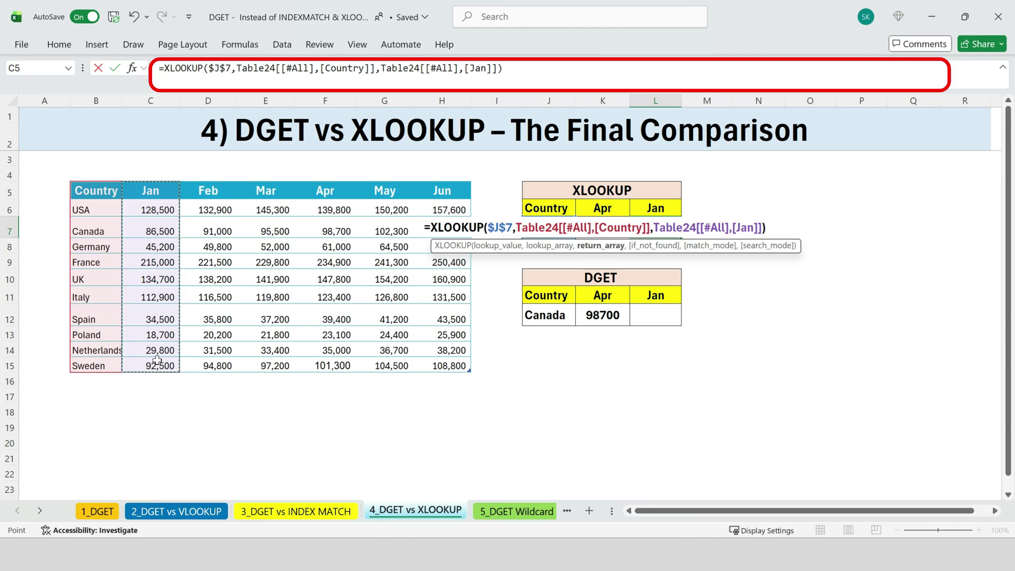
pyautogui.press('Return')
pyautogui.click(678, 229)
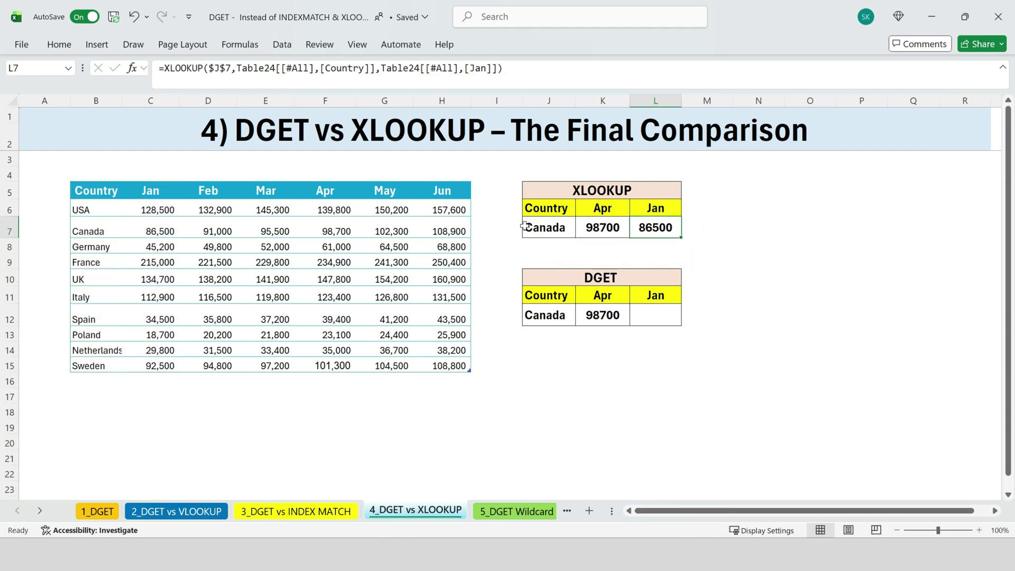
pyautogui.click(162, 228)
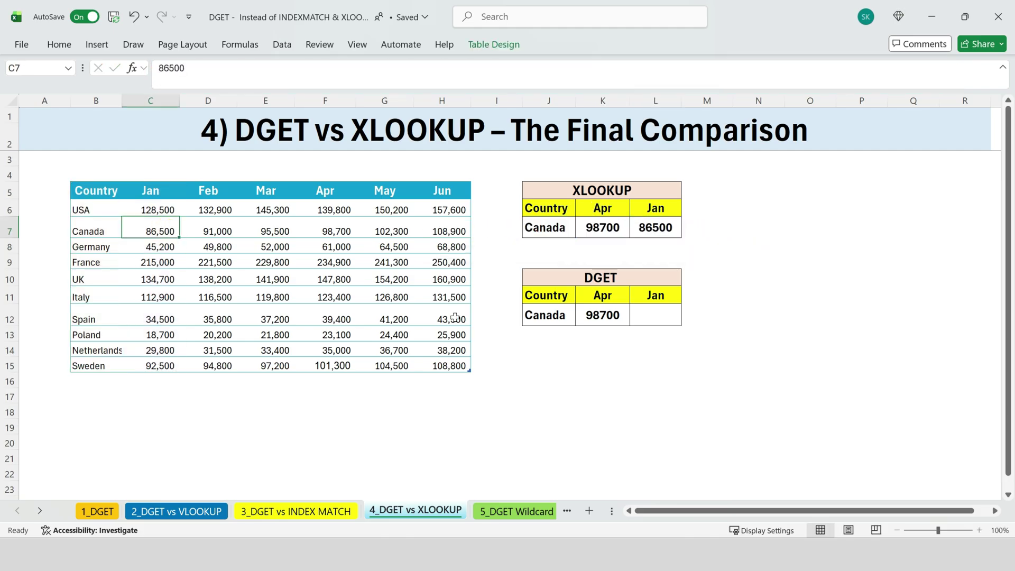
# Make the criteria range in K12's DGET formula absolute as $J$11:$J$12 and fill the formula across to L12.
pyautogui.click(610, 319)
pyautogui.click(670, 316)
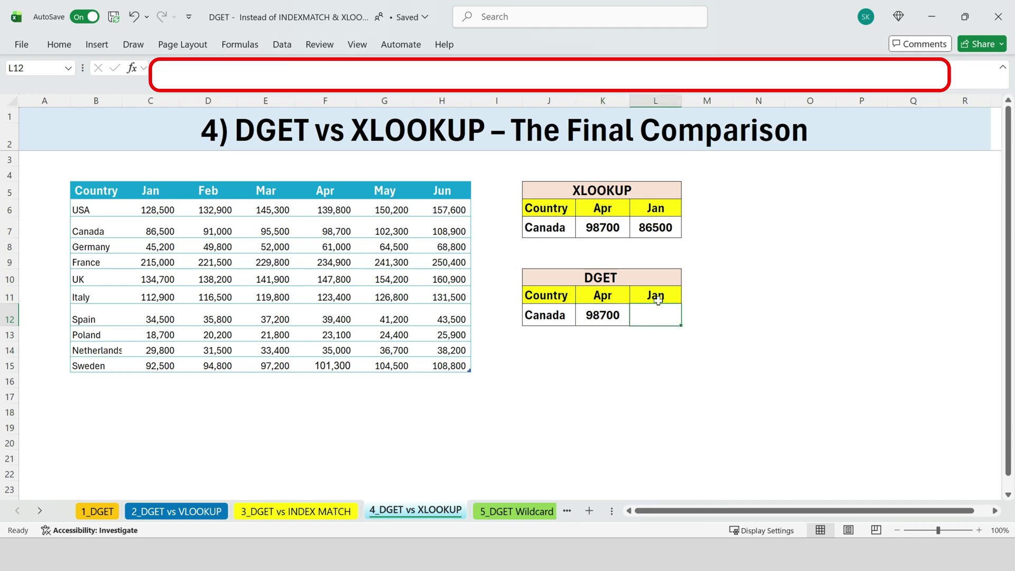
pyautogui.press('F2')
pyautogui.hotkey('ctrl', 'v')
pyautogui.moveTo(613, 315); pyautogui.dragTo(653, 316)
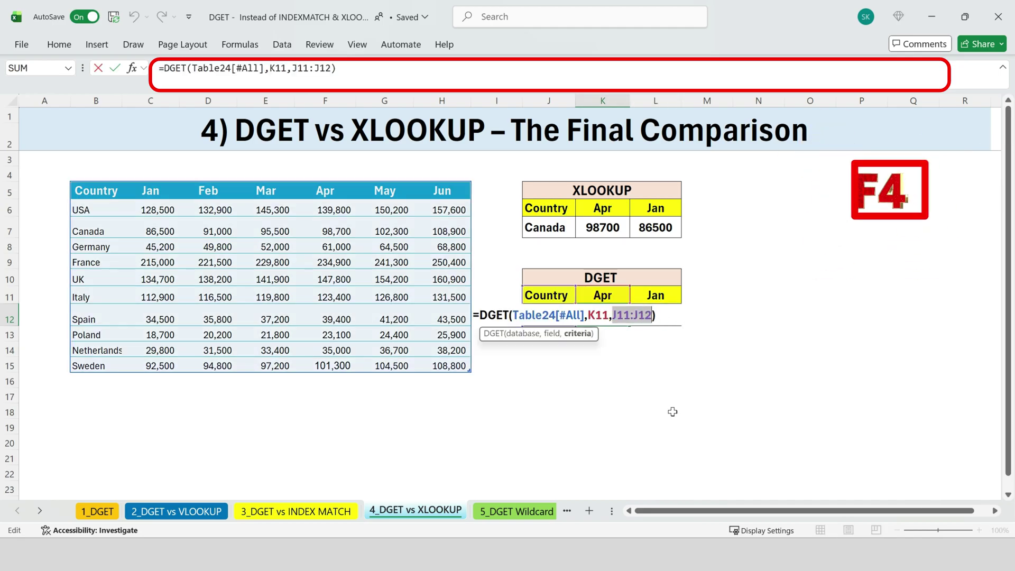
pyautogui.press('F4')
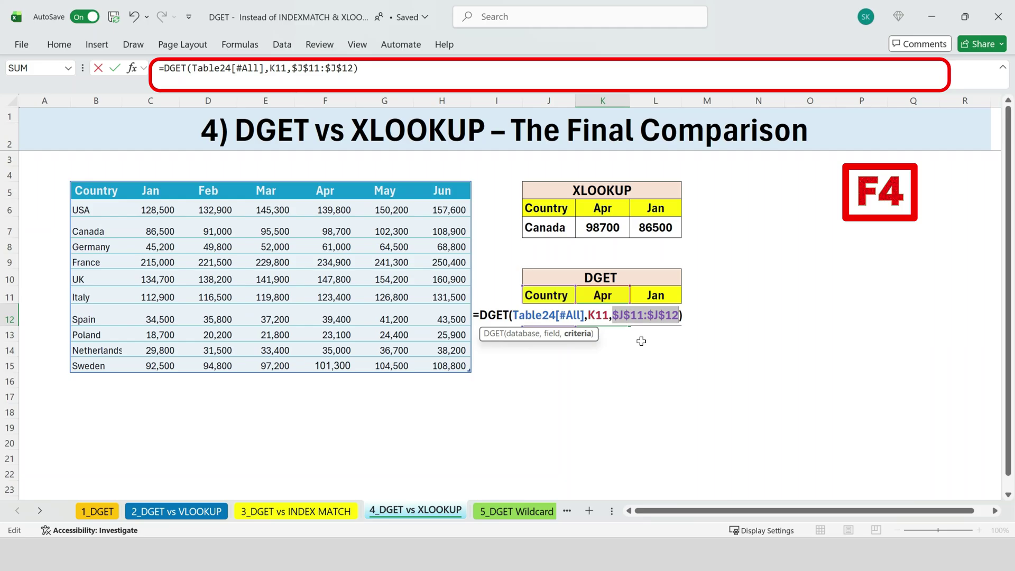
pyautogui.press('Return')
pyautogui.moveTo(609, 317); pyautogui.dragTo(658, 318)
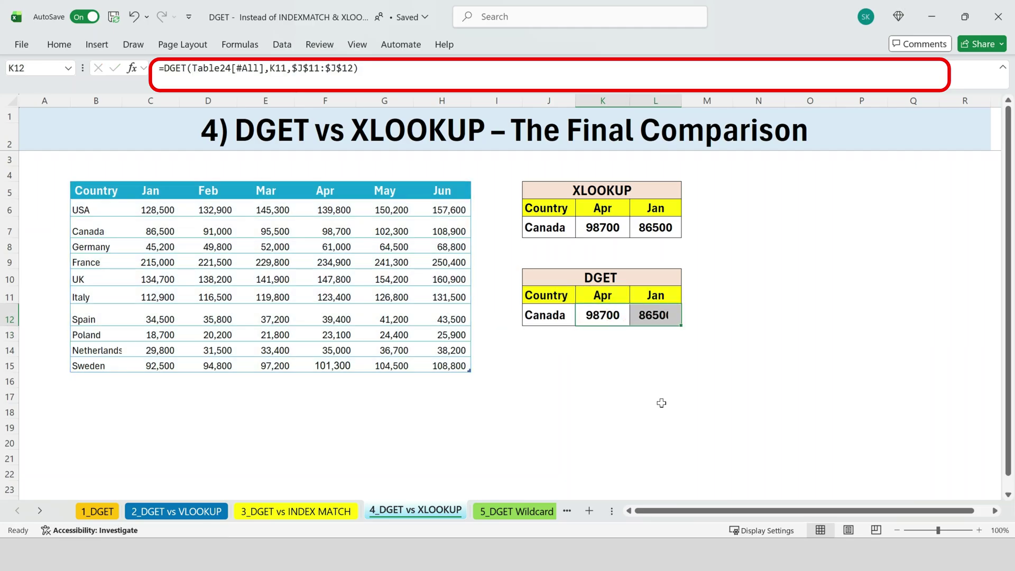
# Fill the DGET formula from K12 across to L12 and check the result against Canada's Jan value in the table.
pyautogui.hotkey('ctrl', 'r')
pyautogui.click(677, 316)
pyautogui.click(159, 228)
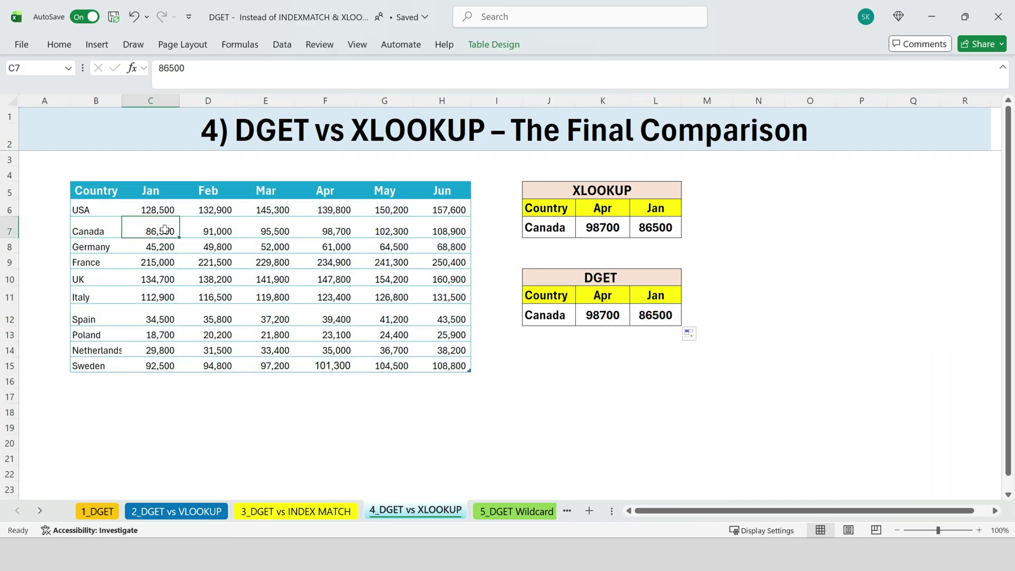
pyautogui.click(663, 320)
pyautogui.moveTo(508, 262); pyautogui.dragTo(777, 353)
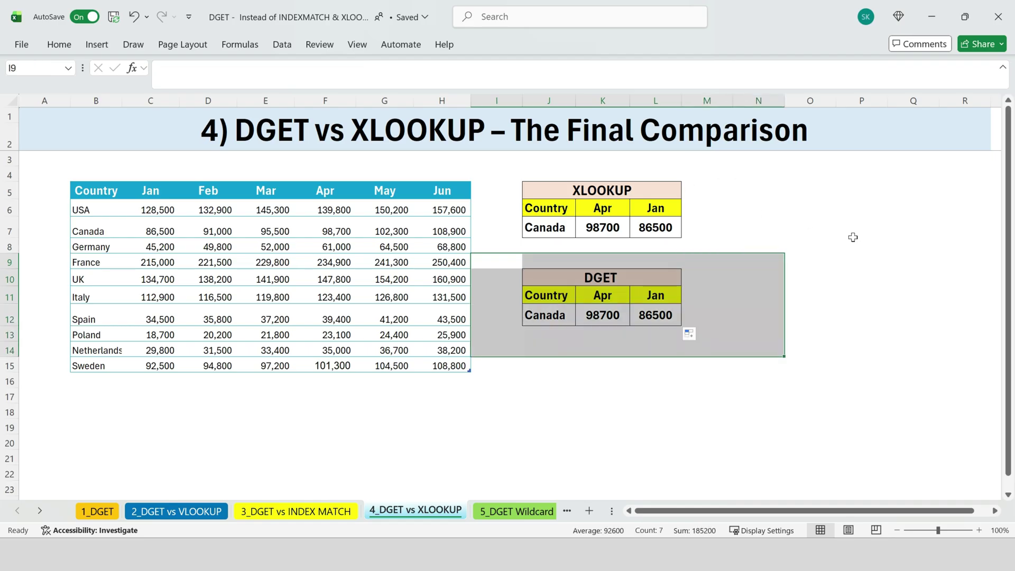
pyautogui.click(837, 280)
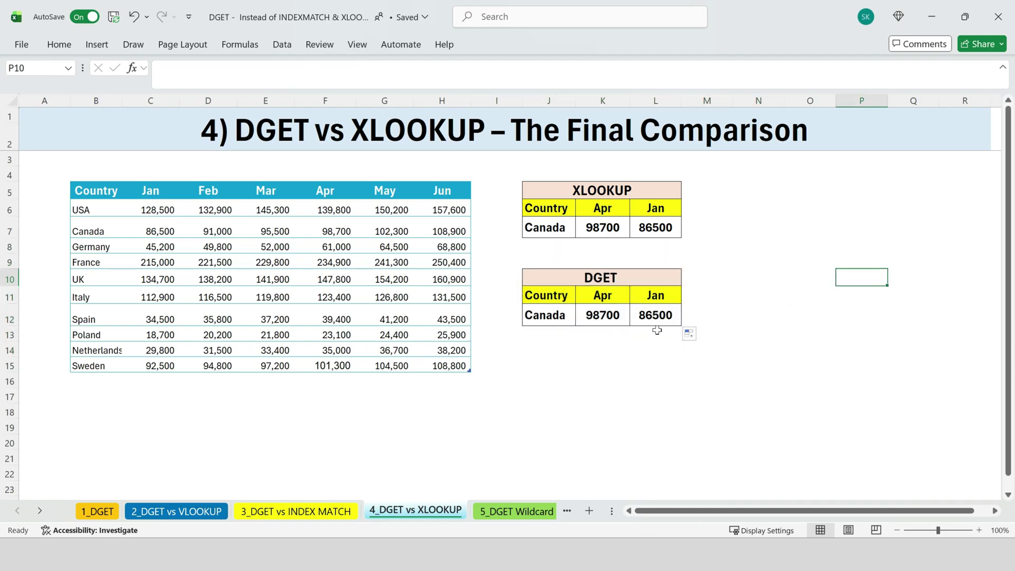
# Set the DGET block's first month header, K11, to Mar.
pyautogui.click(555, 307)
pyautogui.click(552, 314)
pyautogui.click(626, 296)
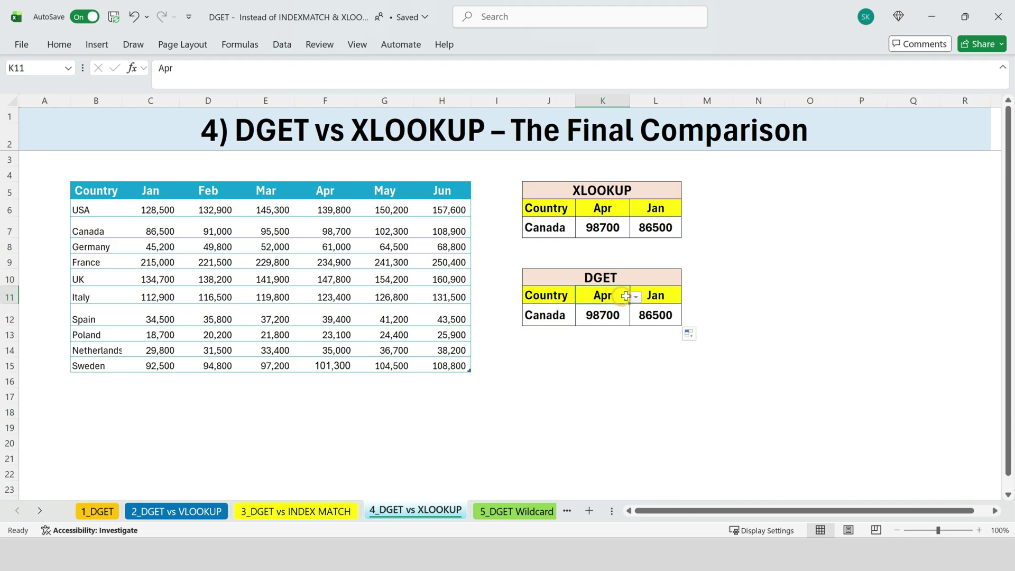
pyautogui.click(635, 298)
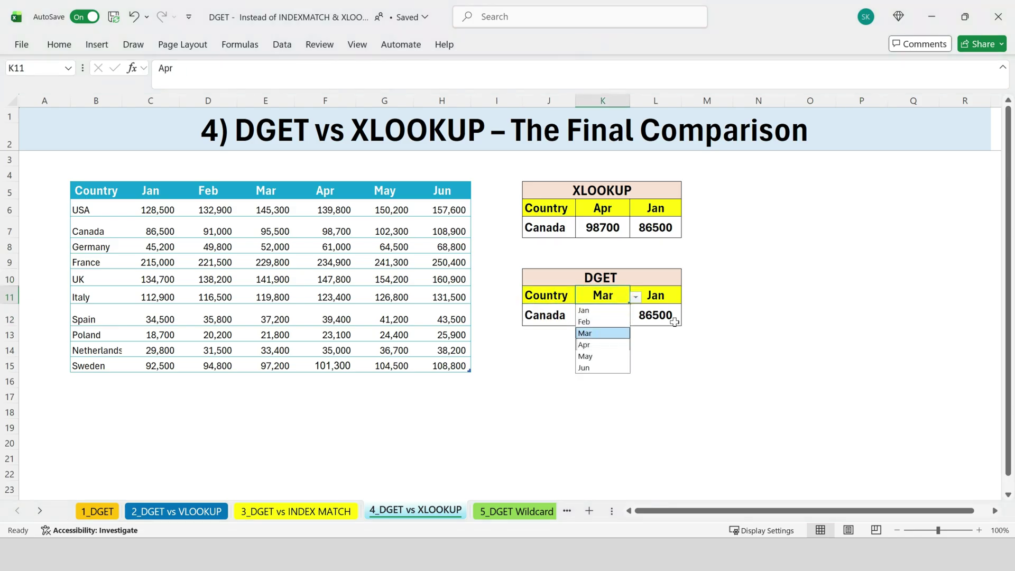
pyautogui.click(612, 334)
# Set the DGET block's second month header, L11, to Mar and review the results in K12 and L12.
pyautogui.click(676, 292)
pyautogui.click(688, 297)
pyautogui.click(671, 333)
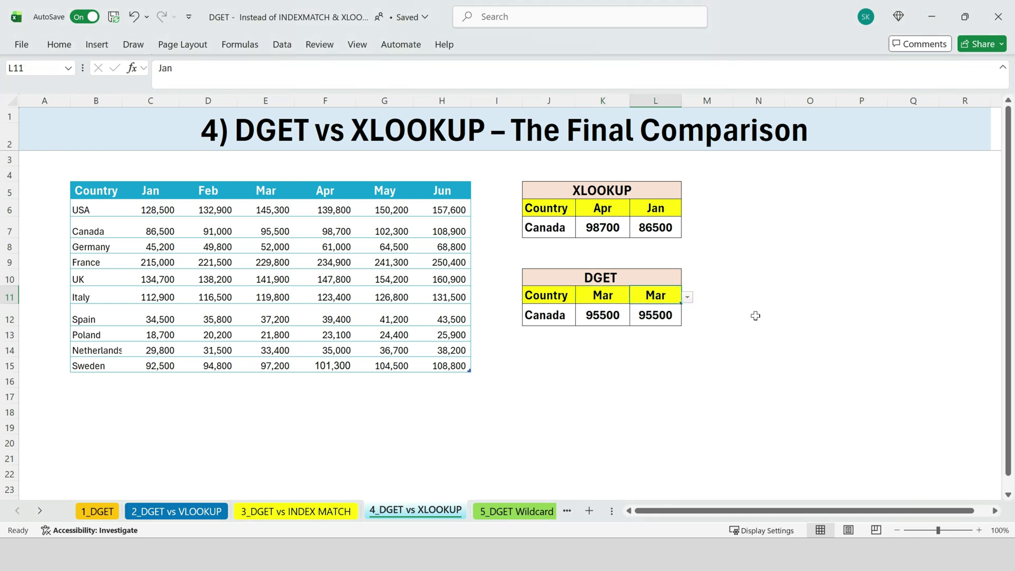
pyautogui.click(668, 318)
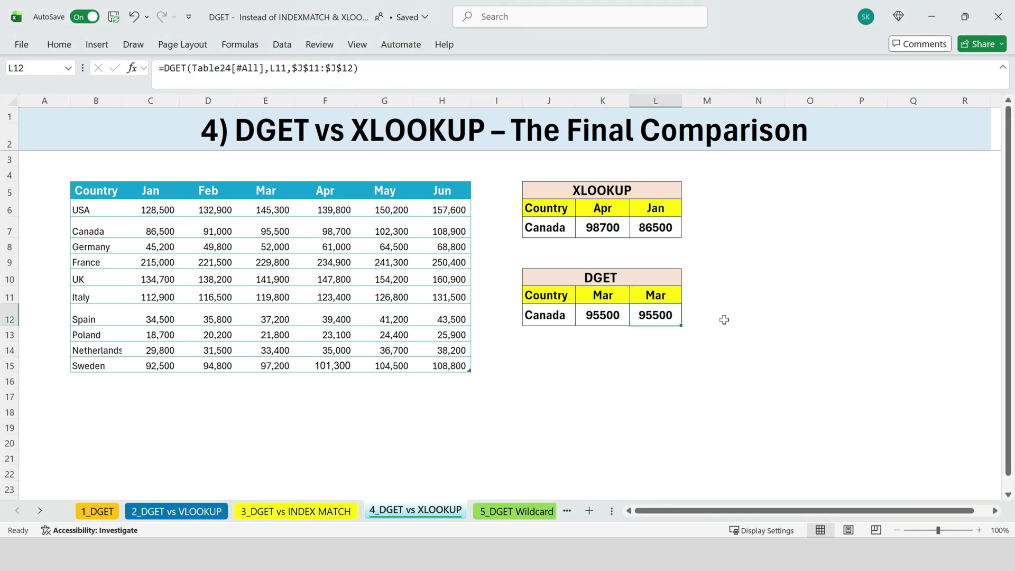
pyautogui.click(603, 315)
pyautogui.moveTo(510, 262); pyautogui.dragTo(725, 335)
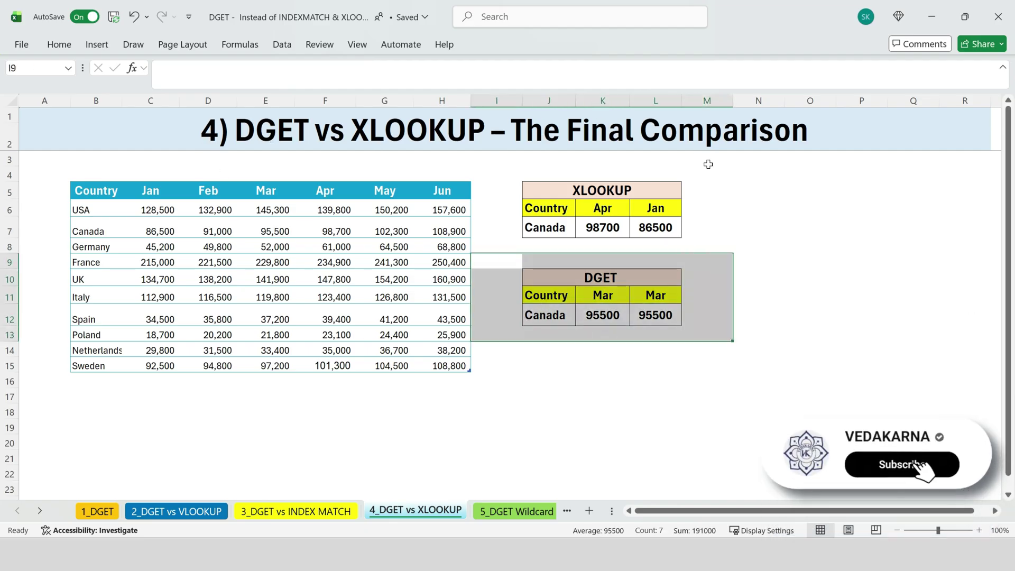
pyautogui.click(624, 370)
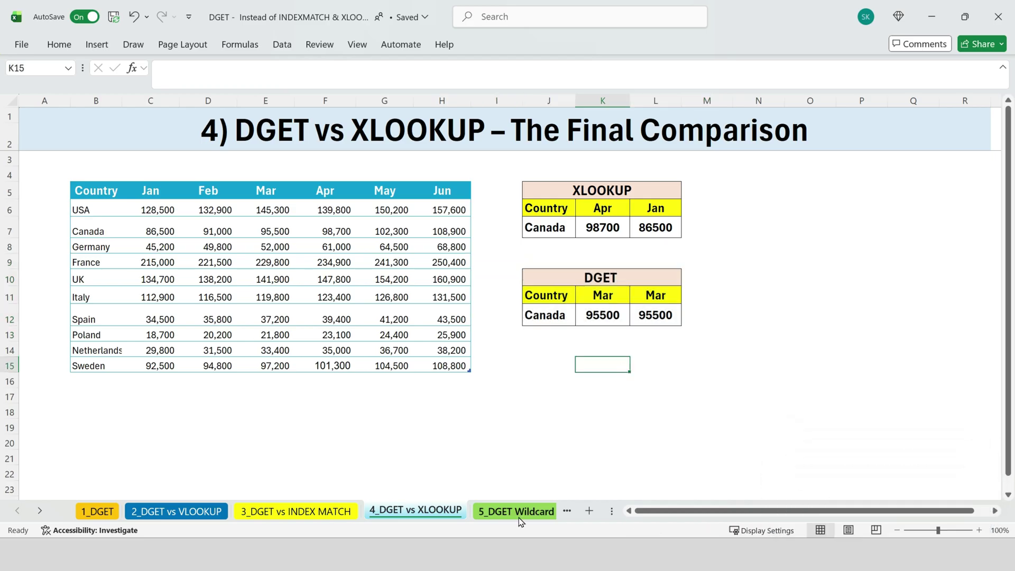
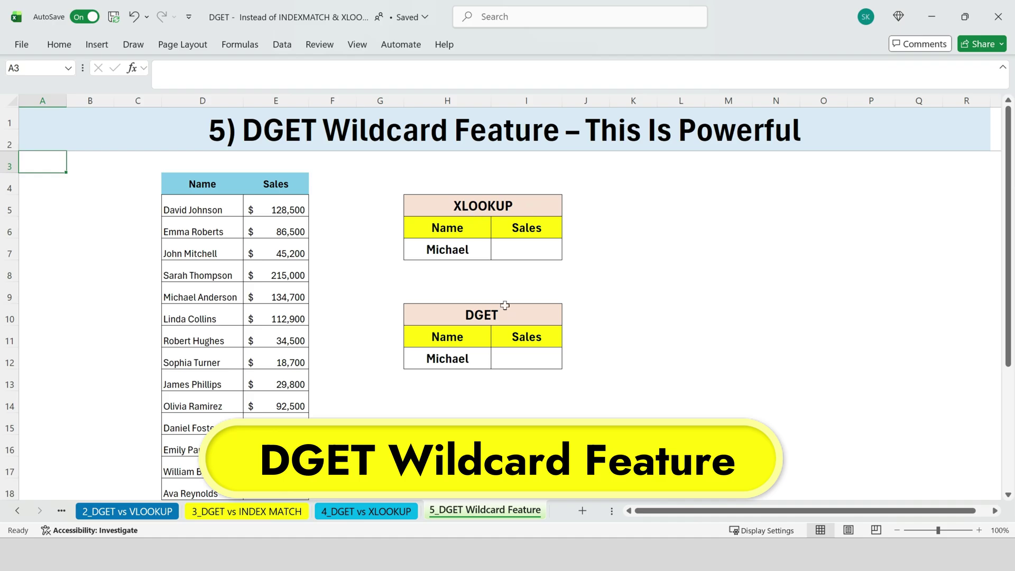
# Examine the 5_DGET Wildcard Feature sheet's sales table and both lookup blocks, comparing the partial name in H7 with the full name in D9.
pyautogui.moveTo(104, 169); pyautogui.dragTo(529, 336)
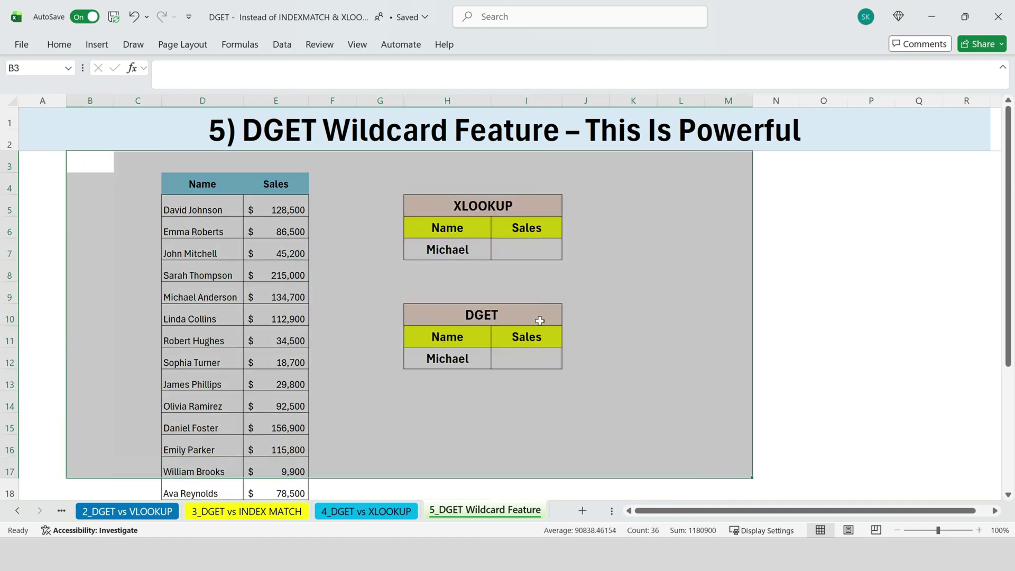
pyautogui.click(638, 286)
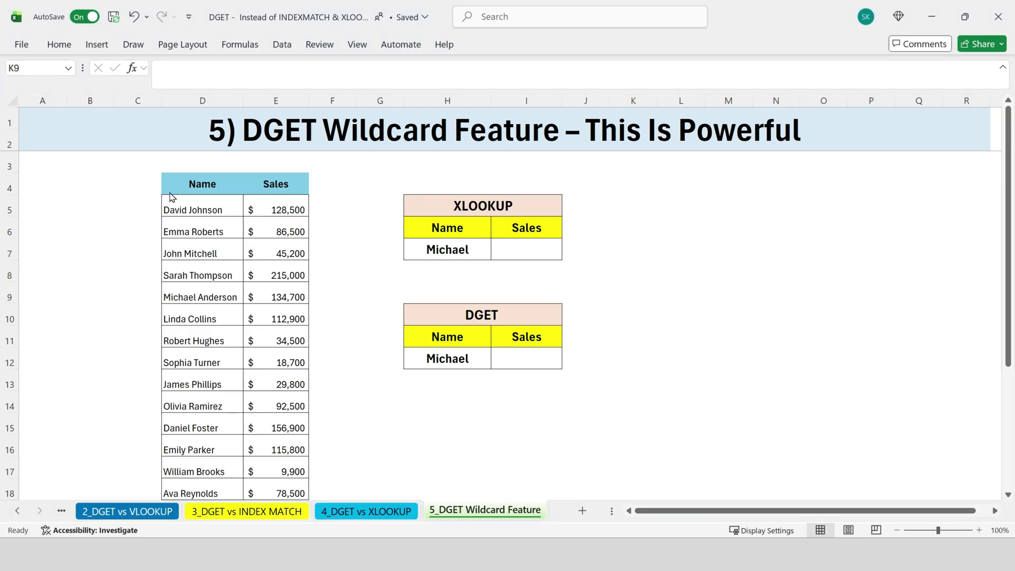
pyautogui.click(205, 179)
pyautogui.click(290, 183)
pyautogui.moveTo(428, 197); pyautogui.dragTo(529, 252)
pyautogui.click(459, 227)
pyautogui.click(442, 251)
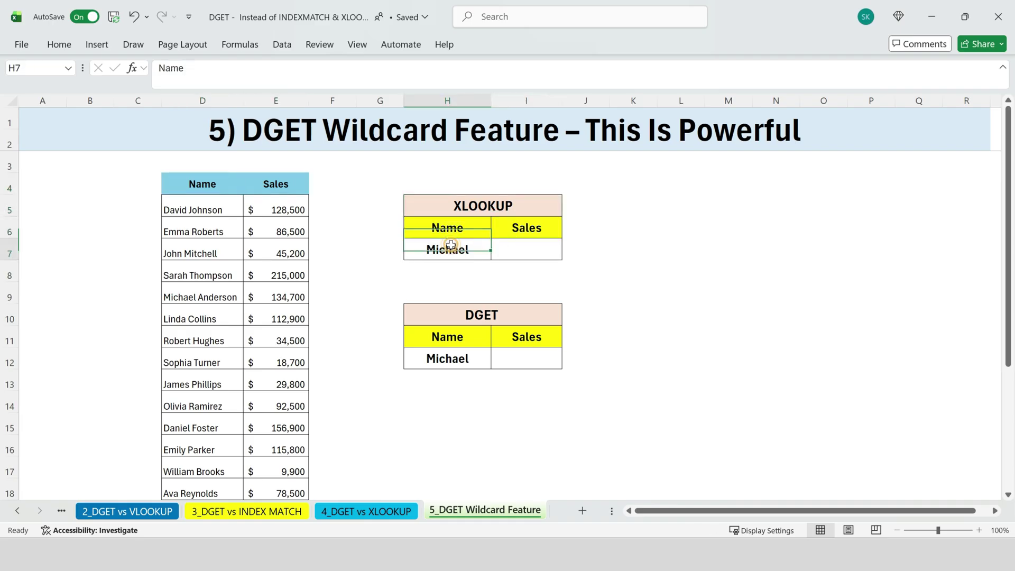
pyautogui.click(526, 230)
pyautogui.click(530, 257)
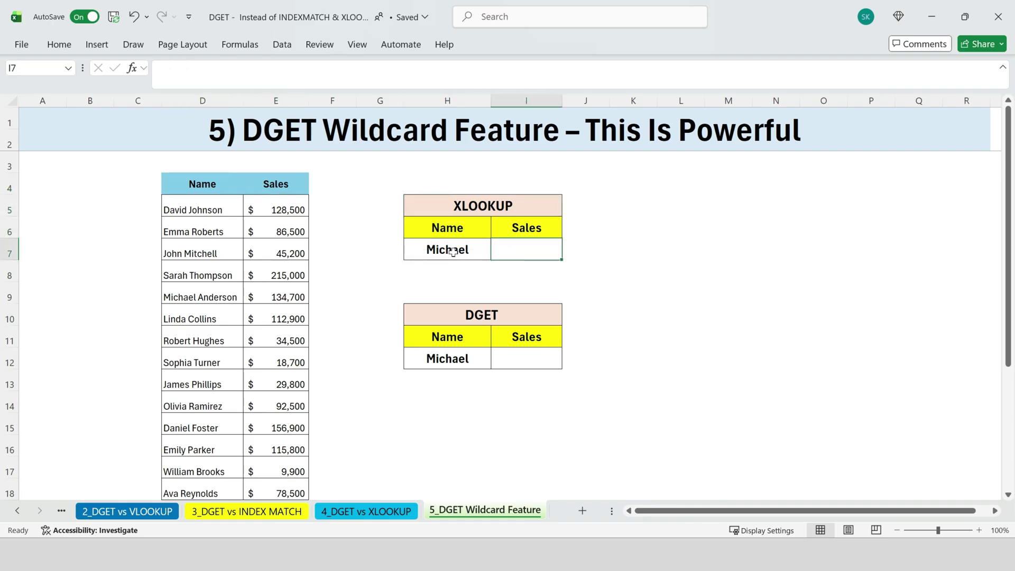
pyautogui.doubleClick(180, 297)
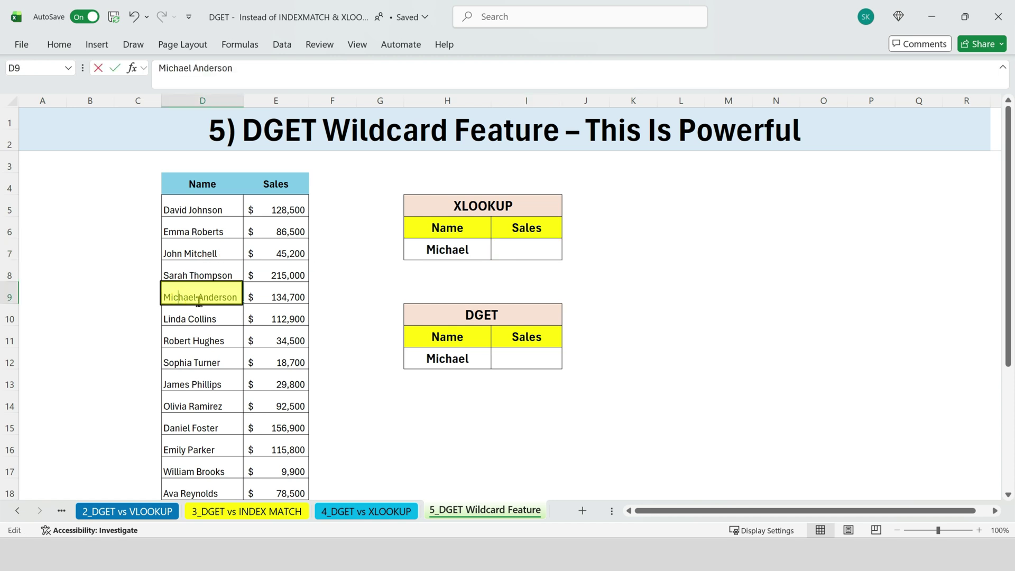
pyautogui.moveTo(197, 298); pyautogui.dragTo(242, 298)
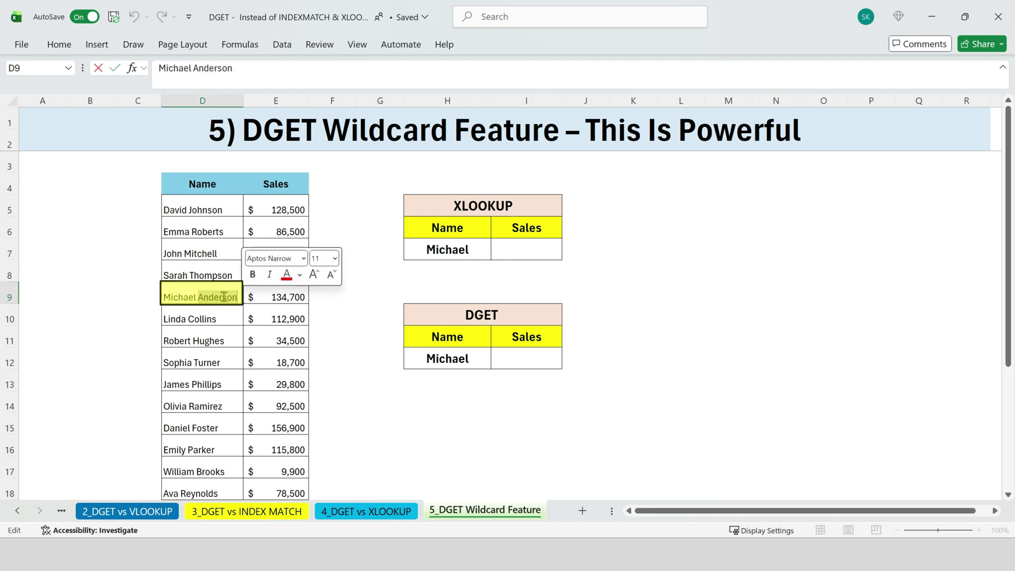
pyautogui.press('Return')
# Start an XLOOKUP formula in I7 with the wildcard lookup value H7&"*".
pyautogui.click(539, 252)
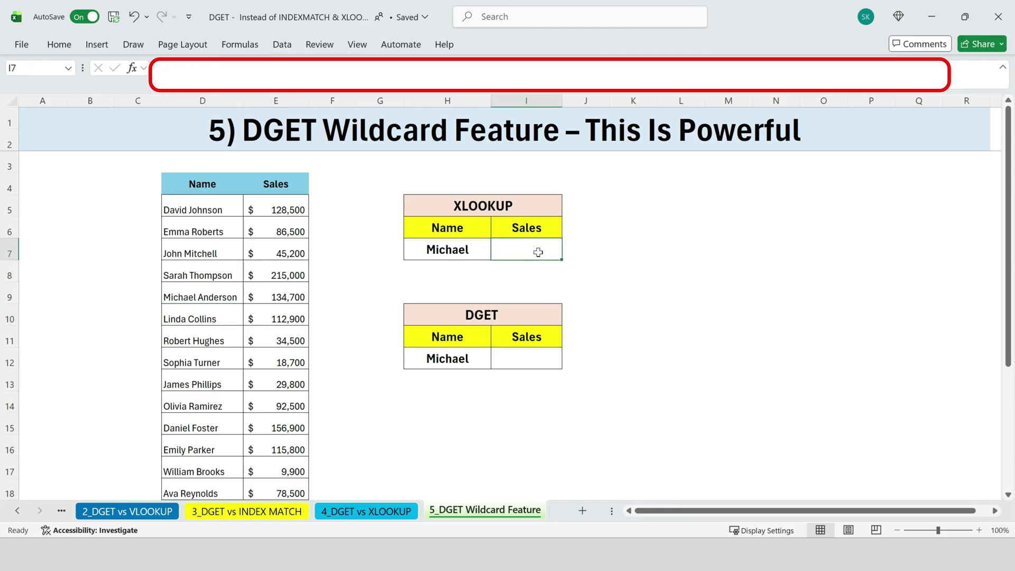
pyautogui.write('=')
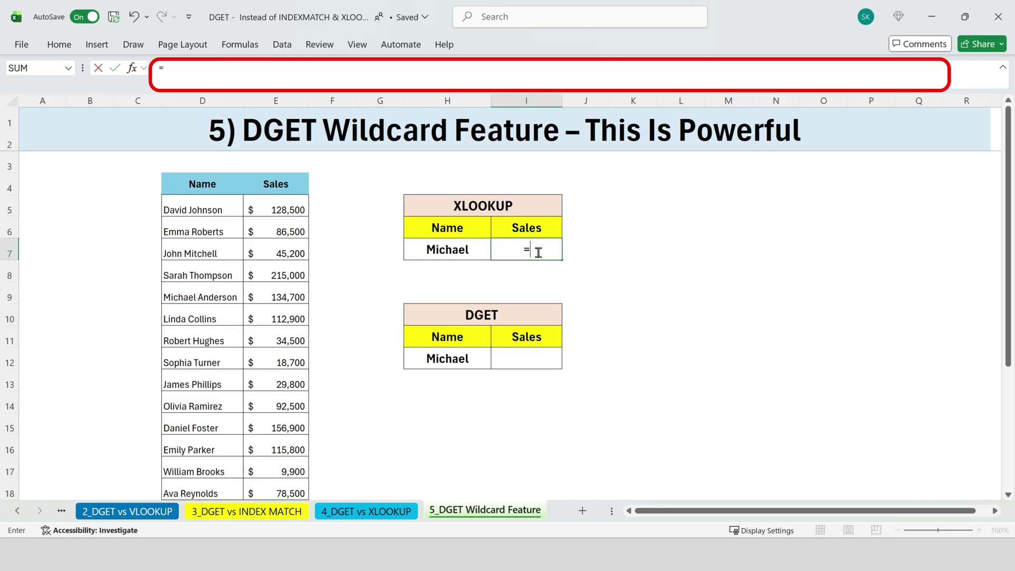
pyautogui.write('x')
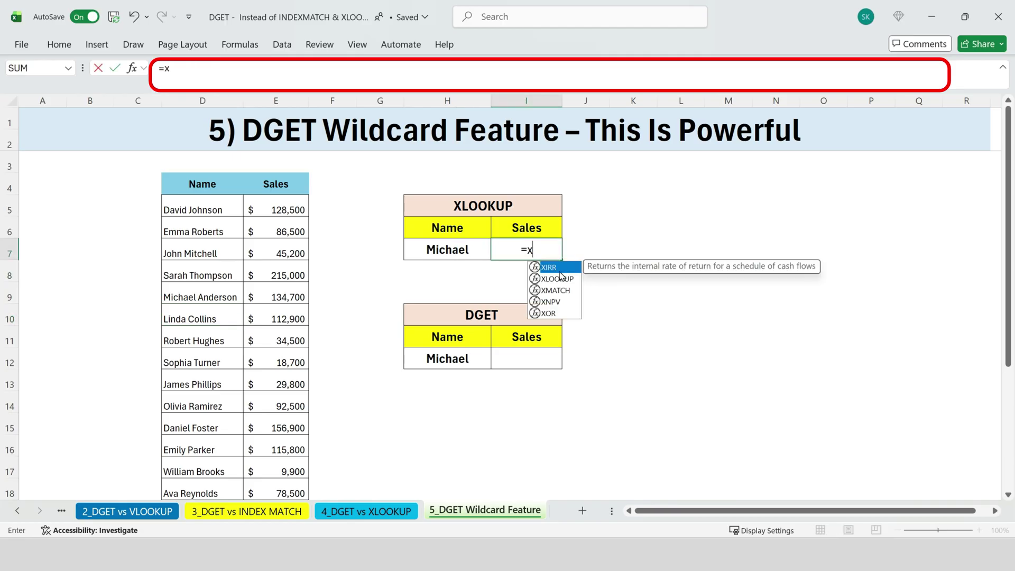
pyautogui.doubleClick(558, 276)
pyautogui.click(465, 250)
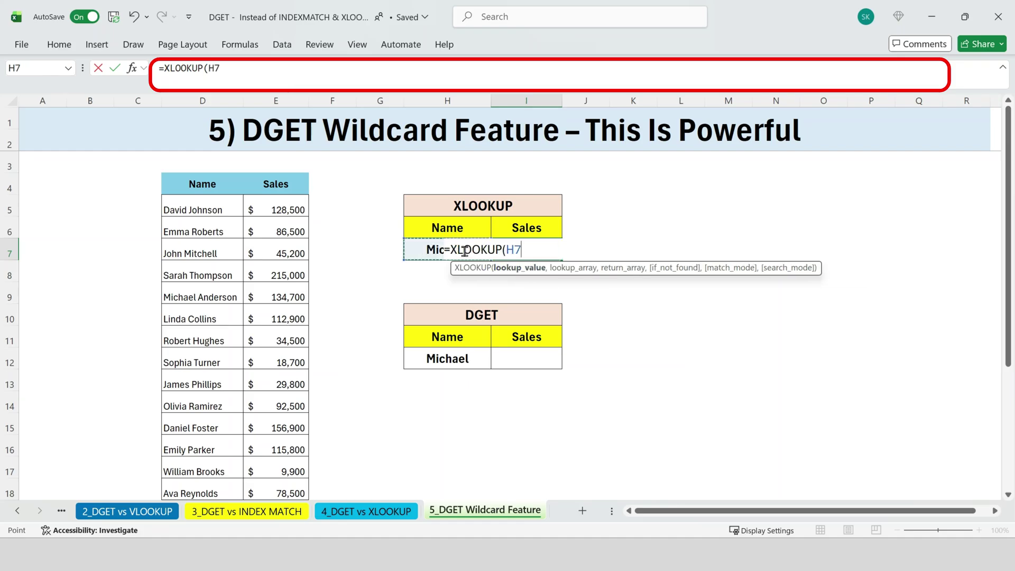
pyautogui.write(',')
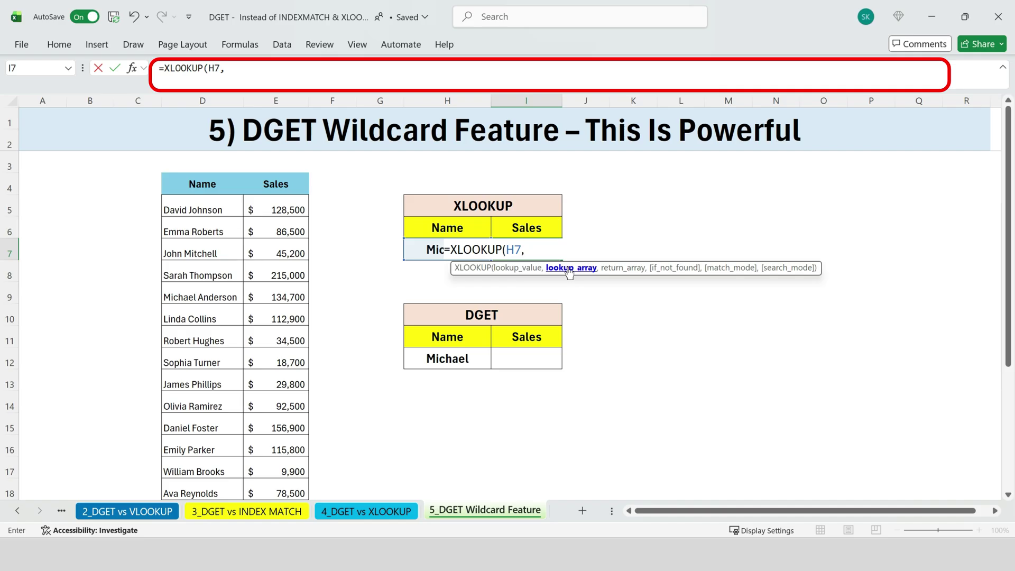
pyautogui.press('BackSpace')
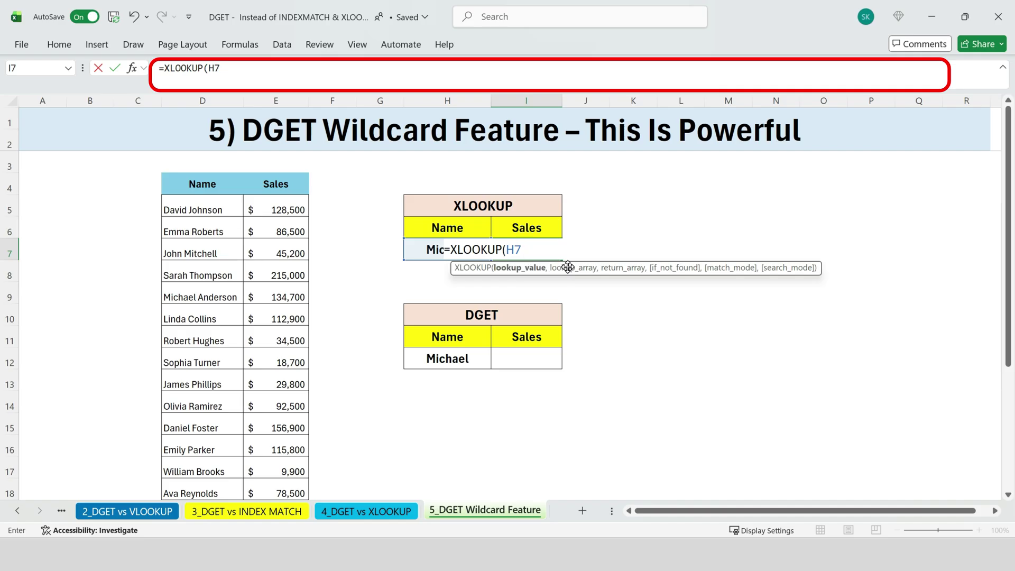
pyautogui.write('&"*",')
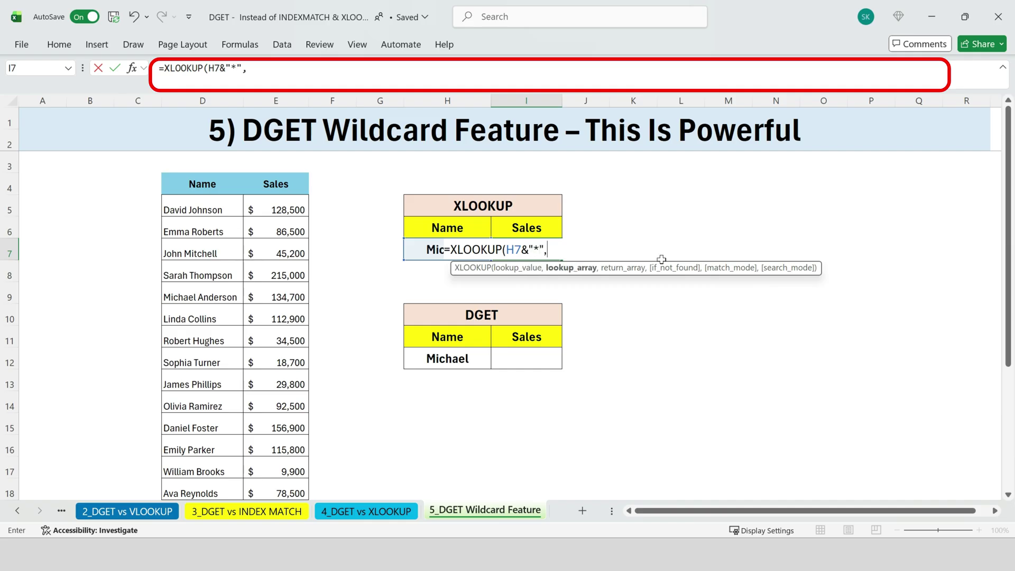
# Complete I7's XLOOKUP with lookup array D4:D24, return array E4:E24, no not-found value and wildcard match mode 2.
pyautogui.moveTo(216, 182); pyautogui.dragTo(200, 517)
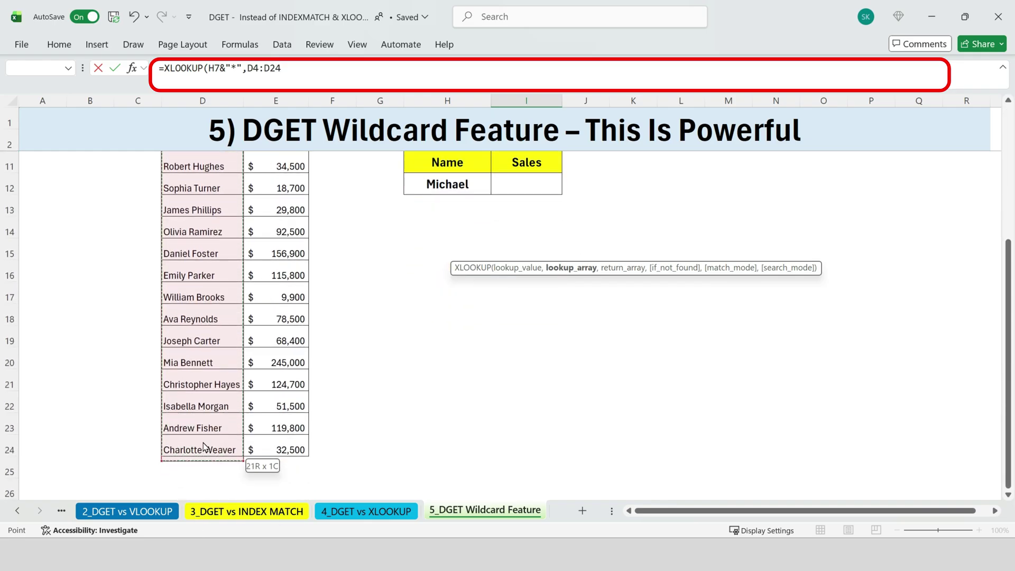
pyautogui.scroll(3, 641, 356)
pyautogui.write(',')
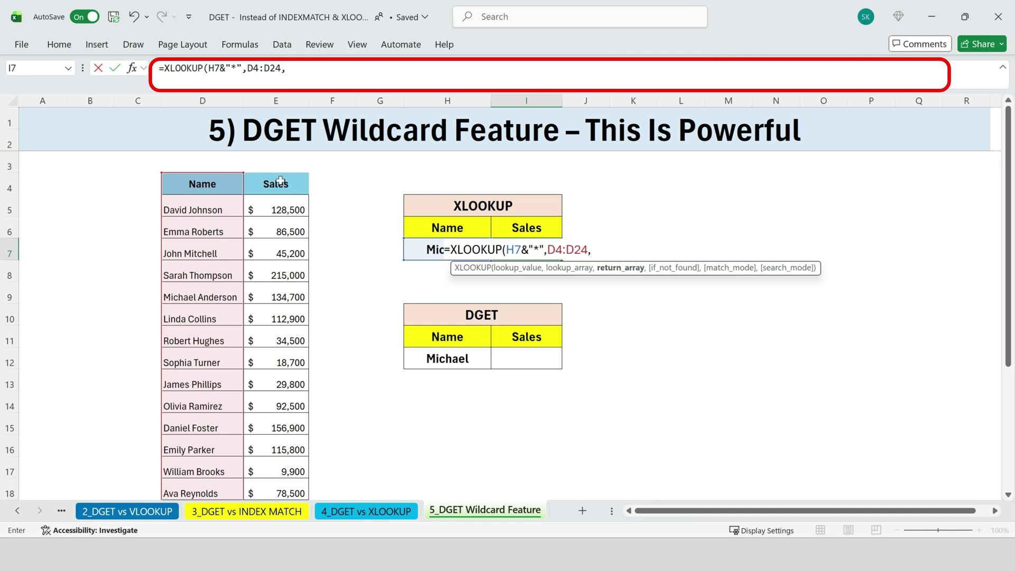
pyautogui.moveTo(281, 180); pyautogui.dragTo(317, 510)
pyautogui.scroll(3, 296, 508)
pyautogui.write(',,')
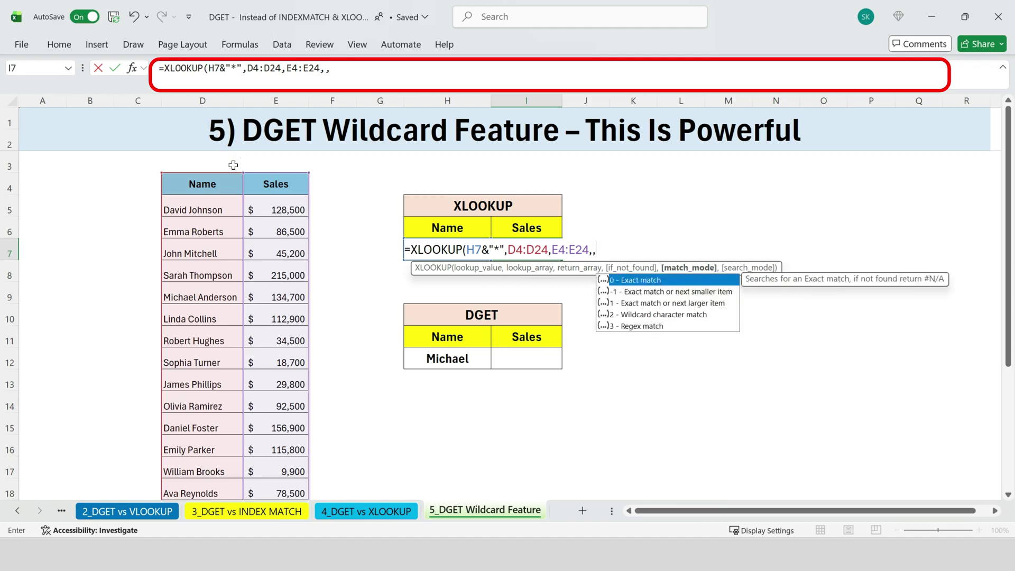
pyautogui.doubleClick(690, 315)
pyautogui.write(')')
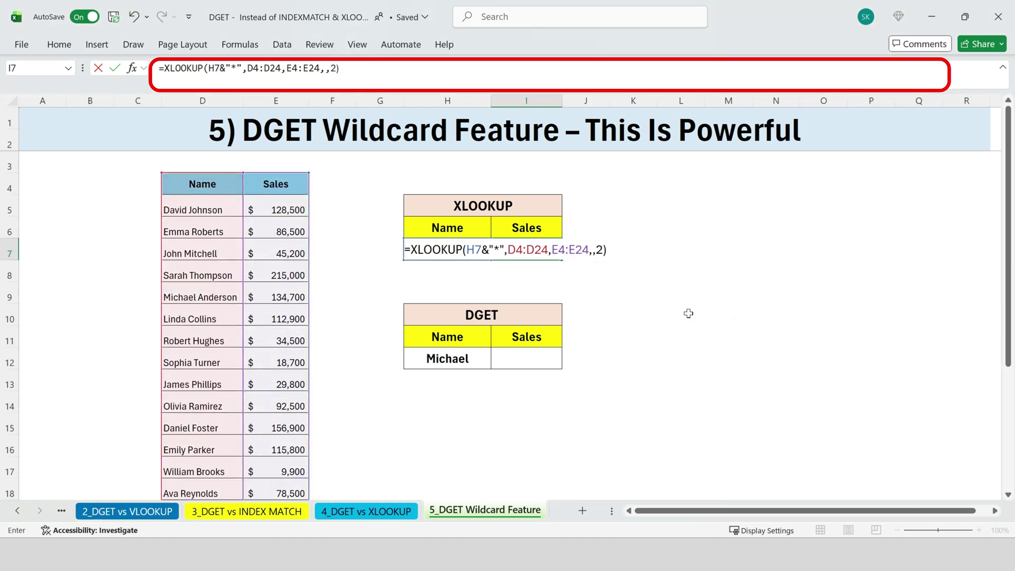
pyautogui.press('Return')
pyautogui.press('Up')
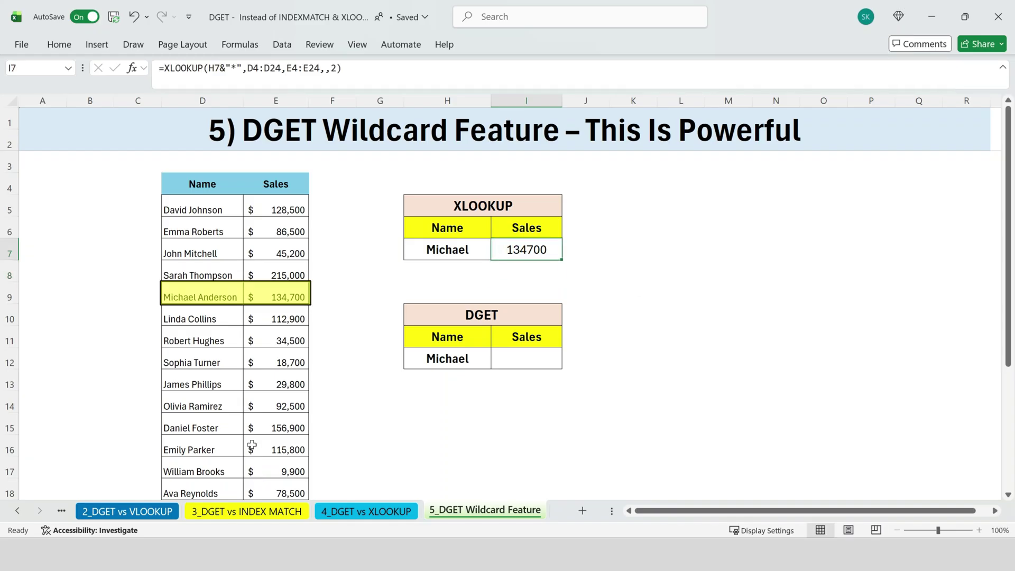
# Compare the XLOOKUP result with the matching record in D9:E9 and review the formula in I7.
pyautogui.click(195, 294)
pyautogui.click(291, 297)
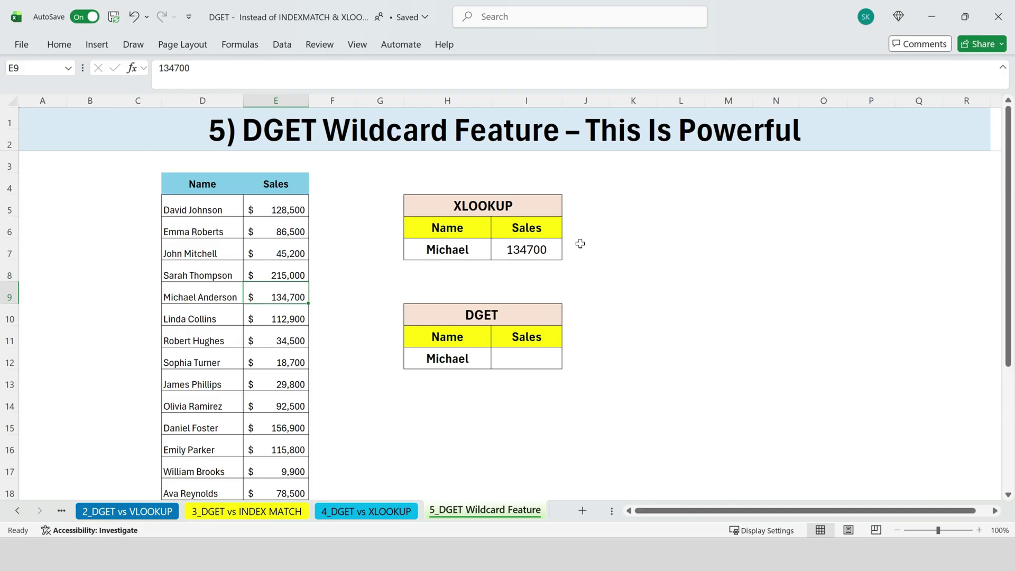
pyautogui.click(545, 361)
pyautogui.click(548, 249)
pyautogui.doubleClick(547, 249)
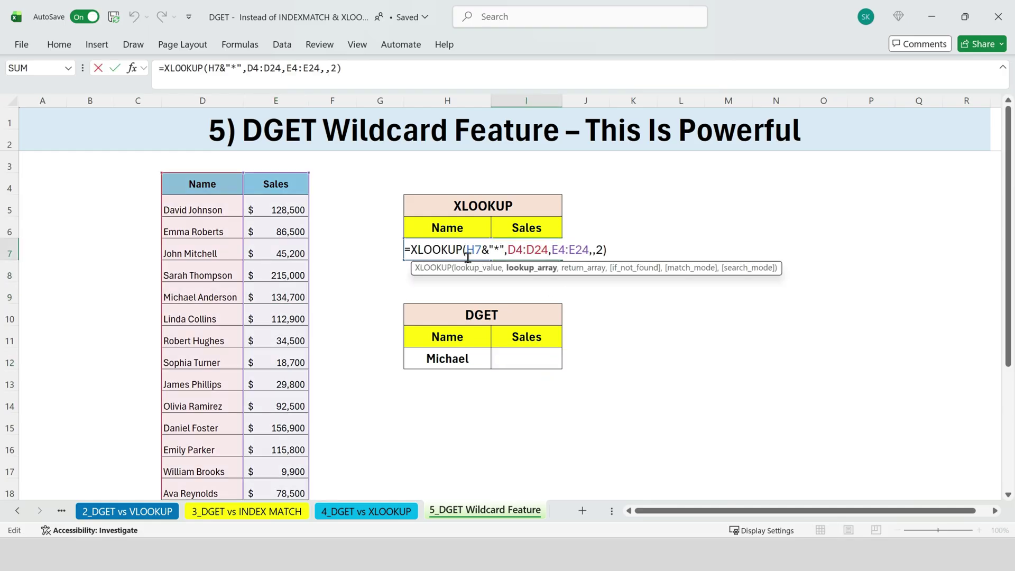
pyautogui.press('Return')
# Start a DGET formula in I12 with the whole sales table D4:E24 as the database.
pyautogui.click(528, 357)
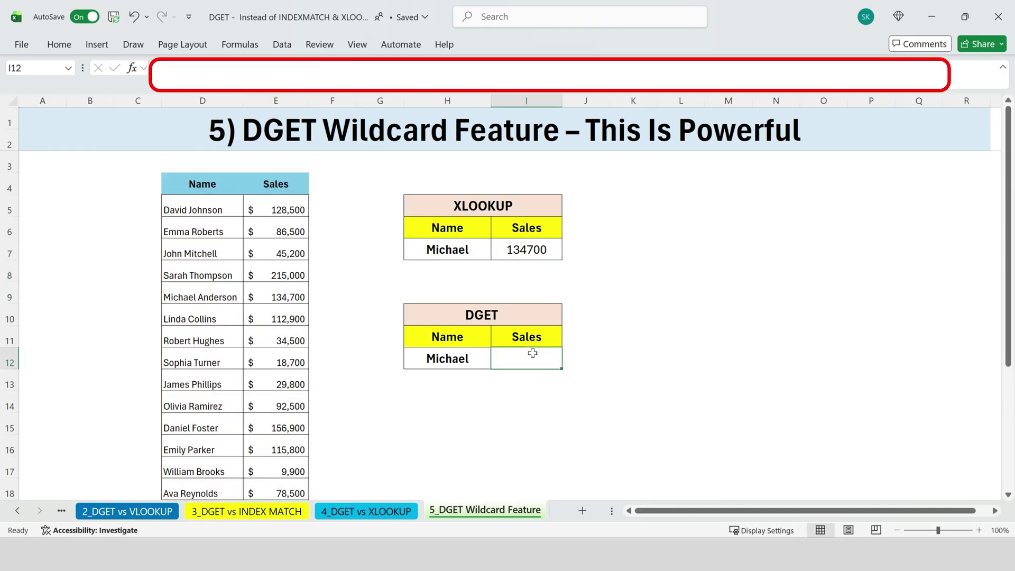
pyautogui.write('=dge')
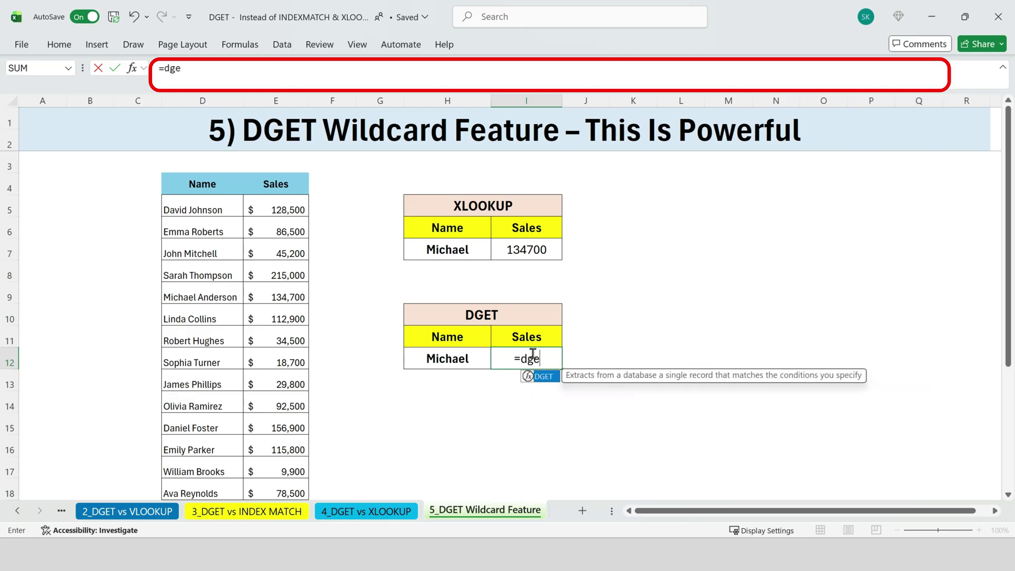
pyautogui.doubleClick(543, 377)
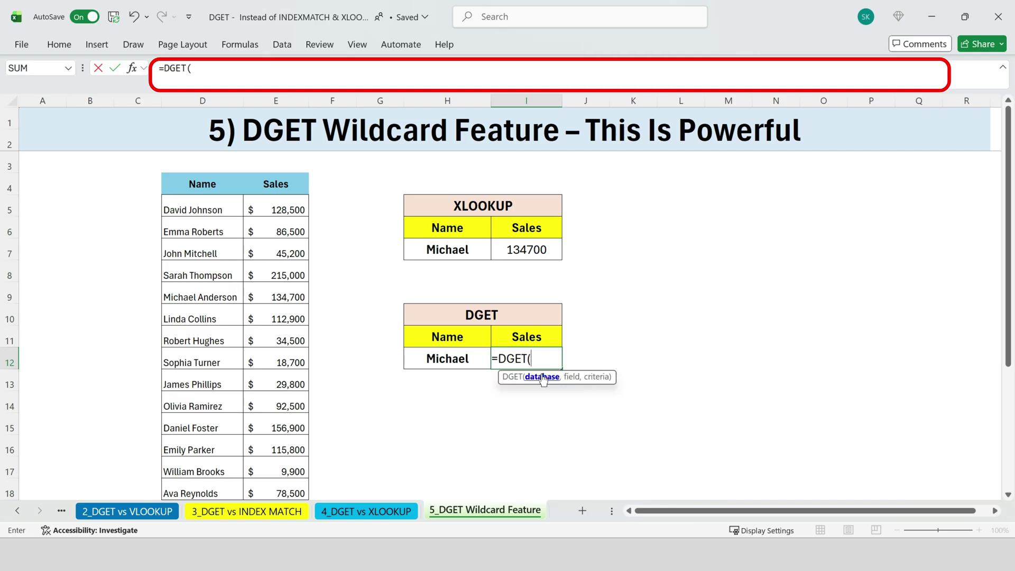
pyautogui.click(201, 184)
pyautogui.hotkey('ctrl', 'shift', 'Down')
pyautogui.hotkey('ctrl', 'shift', 'Right')
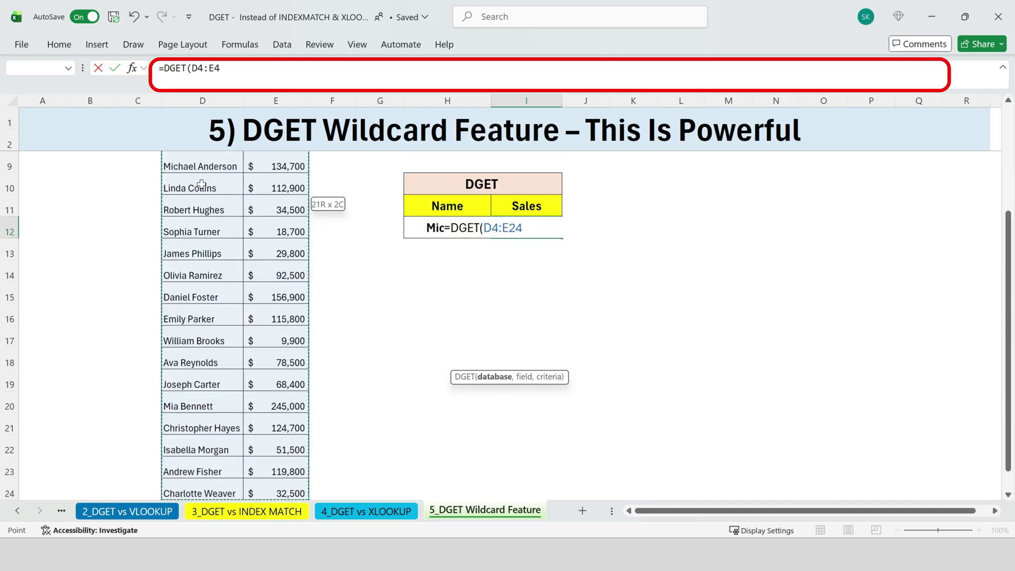
# Complete I12's DGET formula with field I11 and criteria range H11:H12.
pyautogui.write(',I11)')
pyautogui.press('Left')
pyautogui.click(531, 340)
pyautogui.write(',')
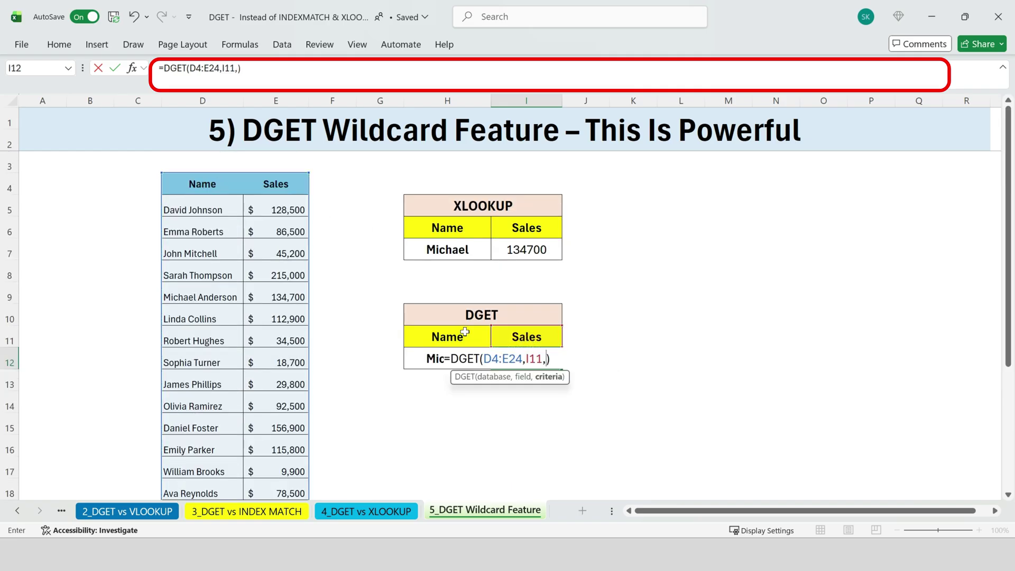
pyautogui.moveTo(461, 333); pyautogui.dragTo(463, 361)
pyautogui.press('End')
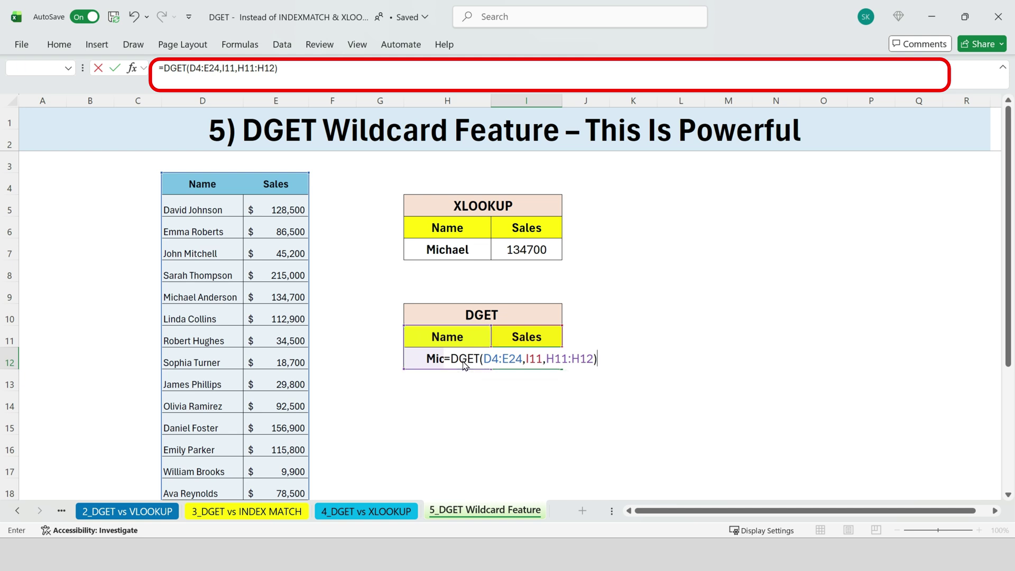
pyautogui.press('Return')
# Review the DGET formula and result in I12 and compare them with the XLOOKUP cell I7.
pyautogui.click(533, 358)
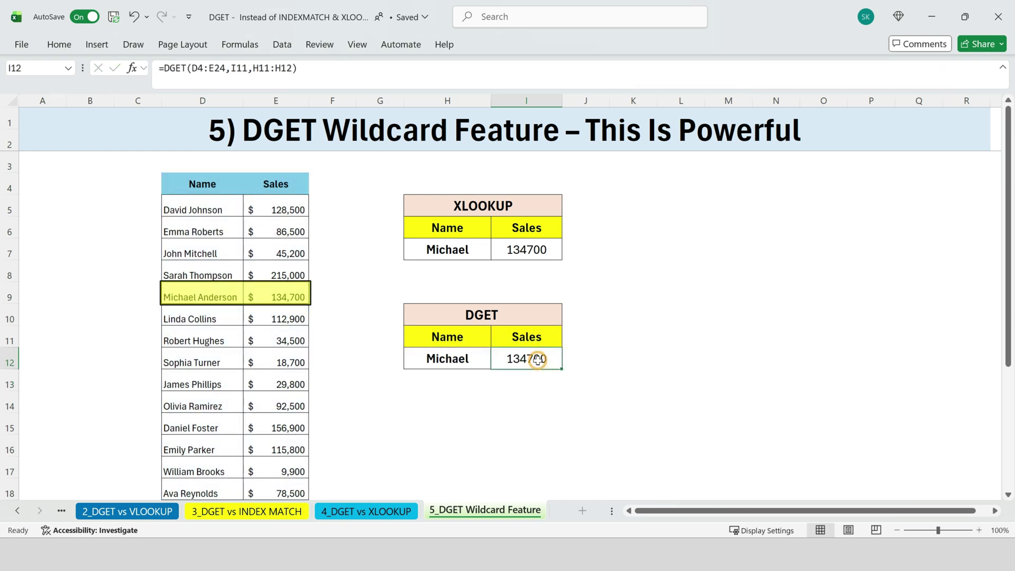
pyautogui.doubleClick(539, 358)
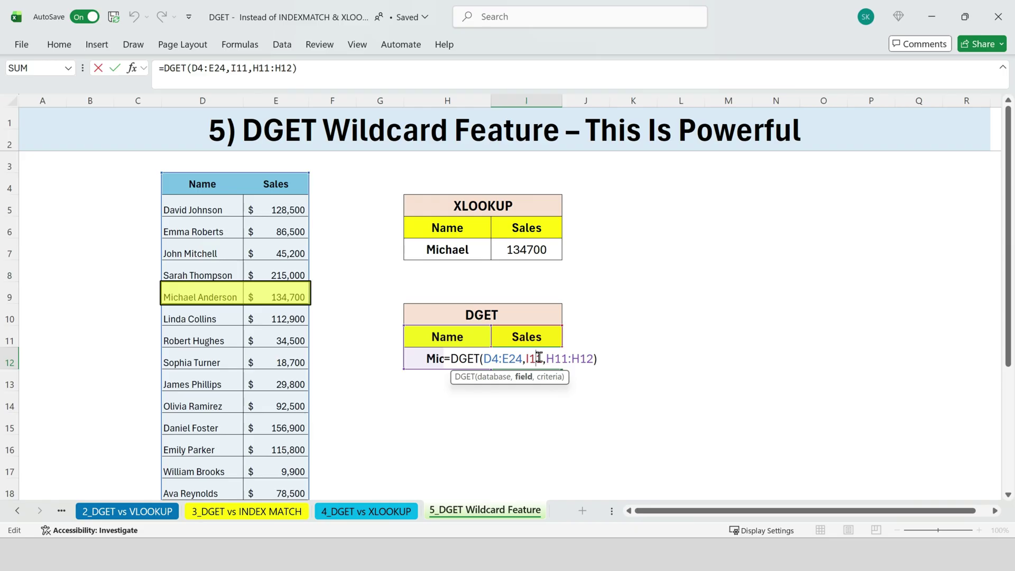
pyautogui.press('Return')
pyautogui.click(523, 251)
pyautogui.press('Down')
pyautogui.press('Down')
pyautogui.press('Down')
pyautogui.press('Down')
pyautogui.press('Down')
# Replace the XLOOKUP lookup name in H7 with the first name of the person in D10.
pyautogui.doubleClick(483, 250)
pyautogui.moveTo(483, 250); pyautogui.dragTo(358, 250)
pyautogui.press('BackSpace')
pyautogui.write('Linda')
pyautogui.press('Return')
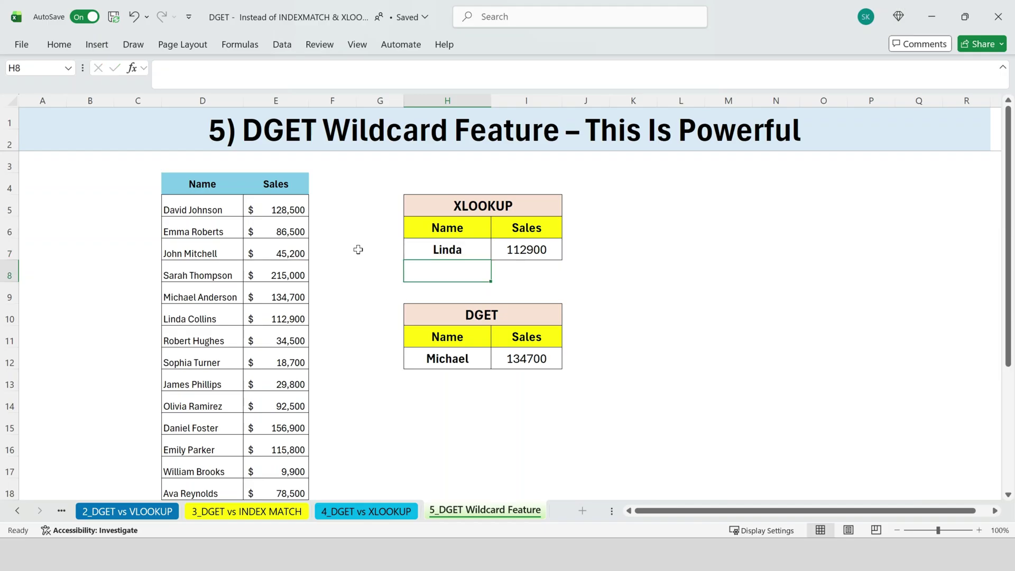
# Replace the DGET criteria name in H12 with the same first name from D10.
pyautogui.doubleClick(471, 358)
pyautogui.moveTo(472, 358); pyautogui.dragTo(336, 358)
pyautogui.write('L')
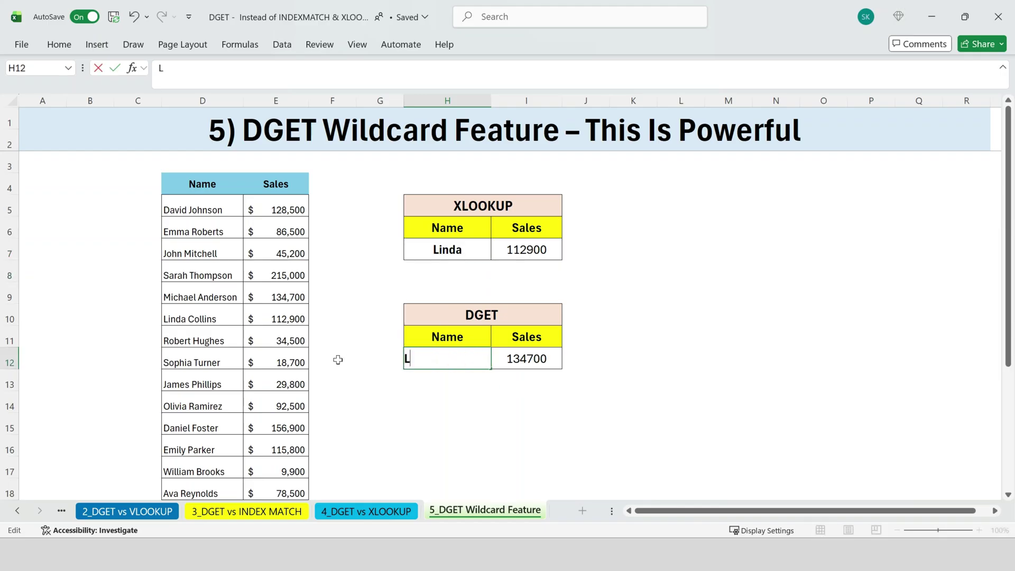
pyautogui.write('inda')
pyautogui.press('Return')
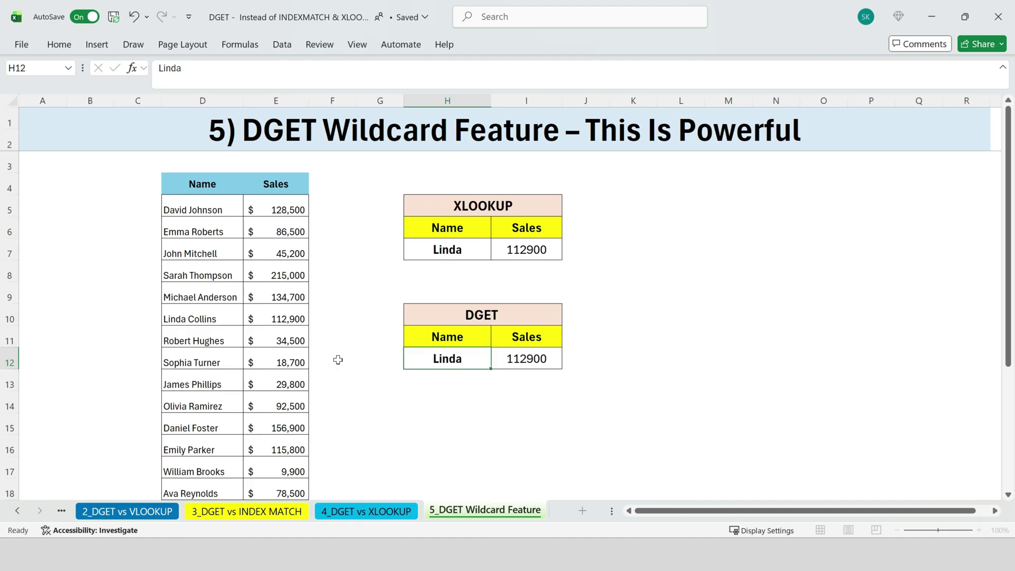
# Compare both lookup results with the record in D10:E10 and review the formulas in I7 and I12.
pyautogui.click(192, 319)
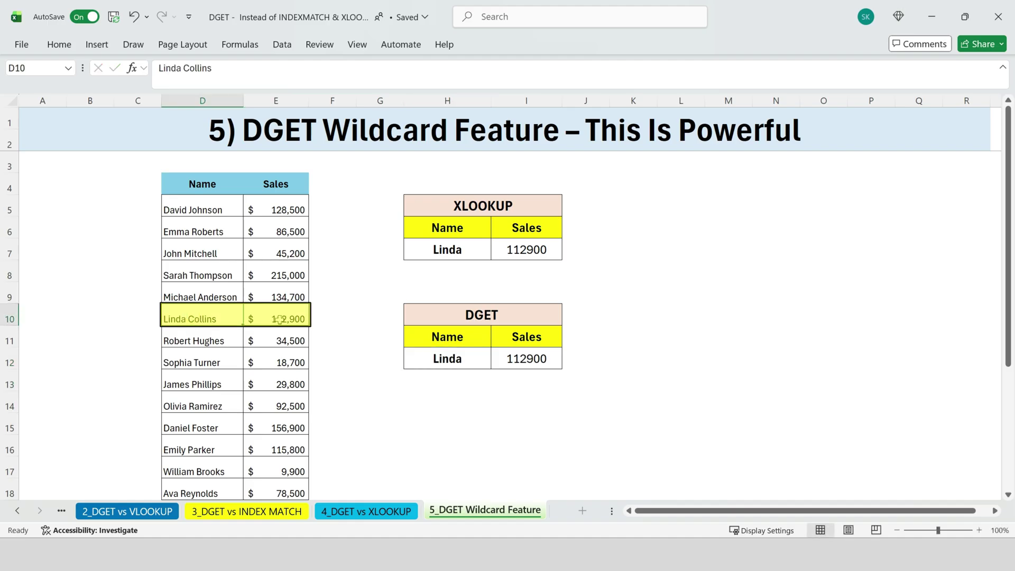
pyautogui.doubleClick(219, 318)
pyautogui.moveTo(188, 320); pyautogui.dragTo(218, 319)
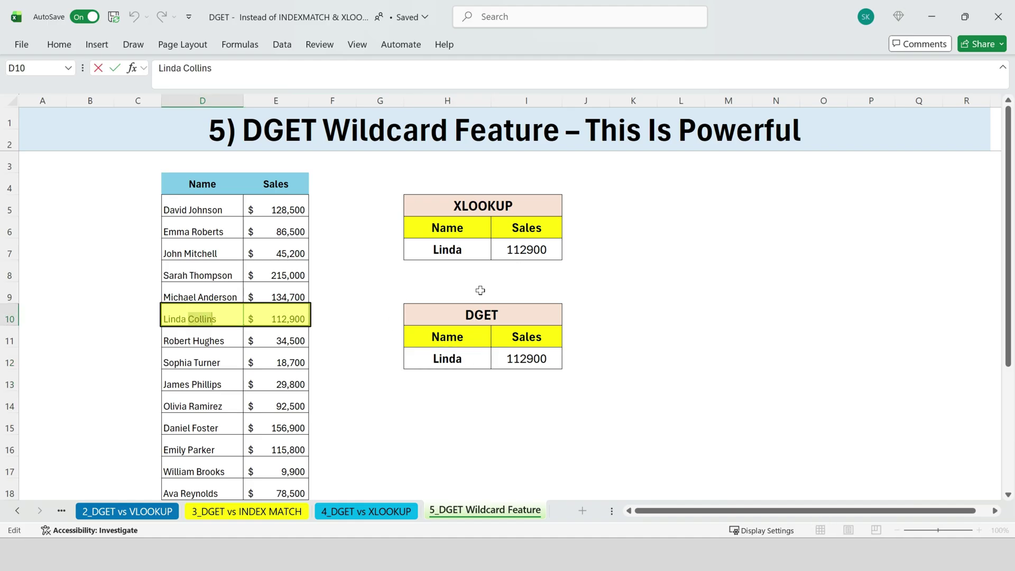
pyautogui.click(690, 336)
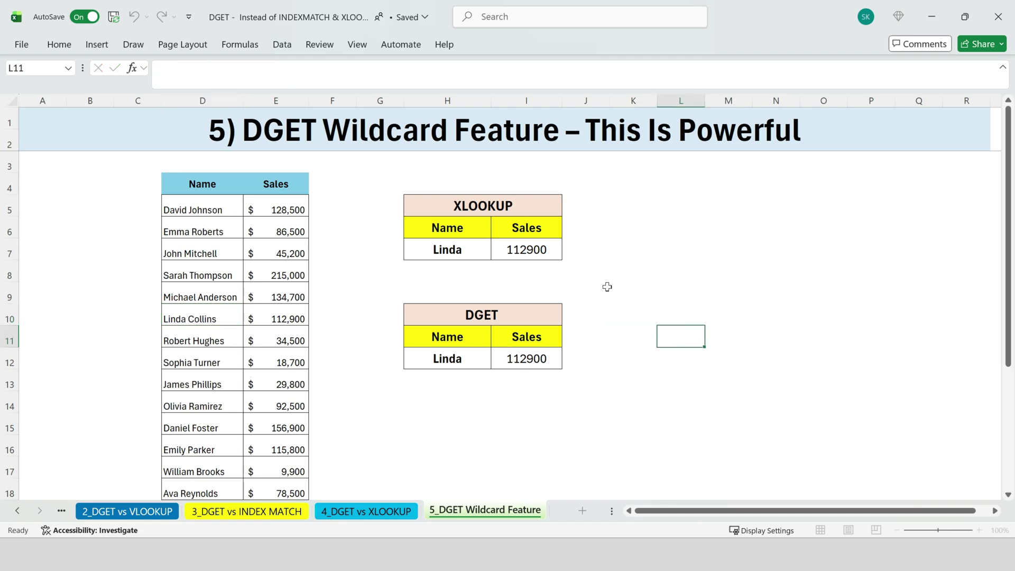
pyautogui.doubleClick(534, 250)
pyautogui.press('Escape')
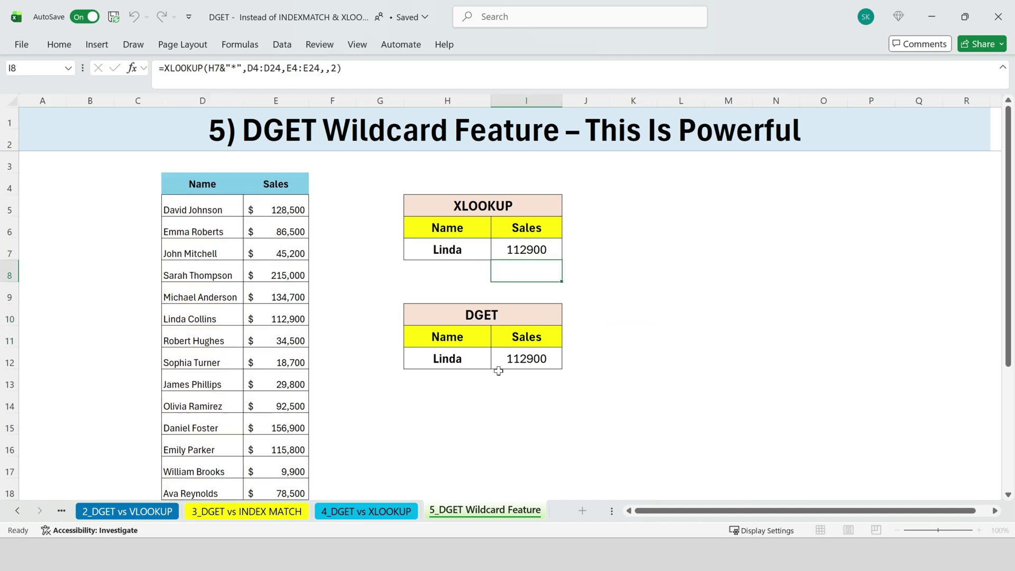
pyautogui.doubleClick(508, 359)
pyautogui.click(788, 355)
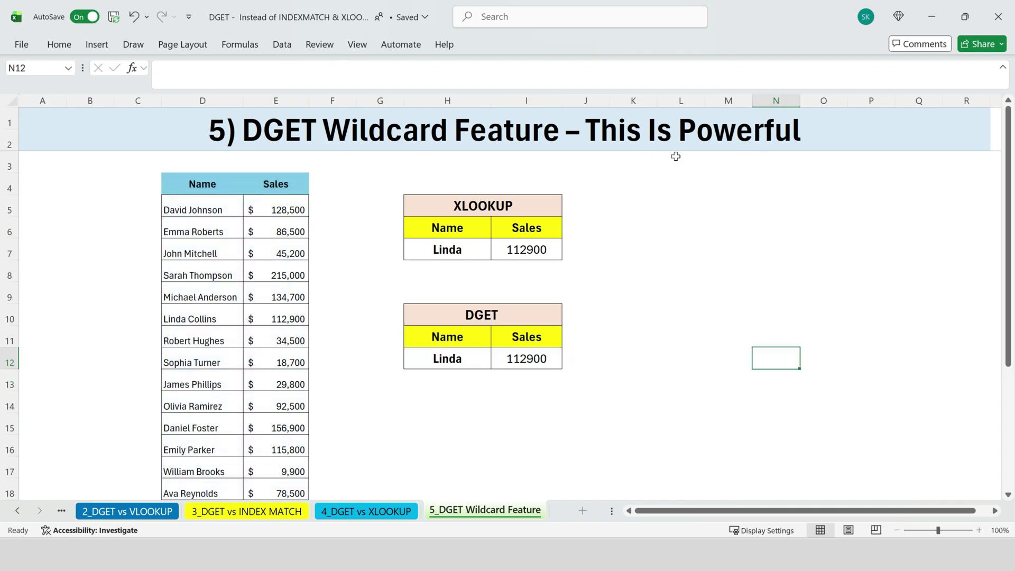
pyautogui.click(682, 231)
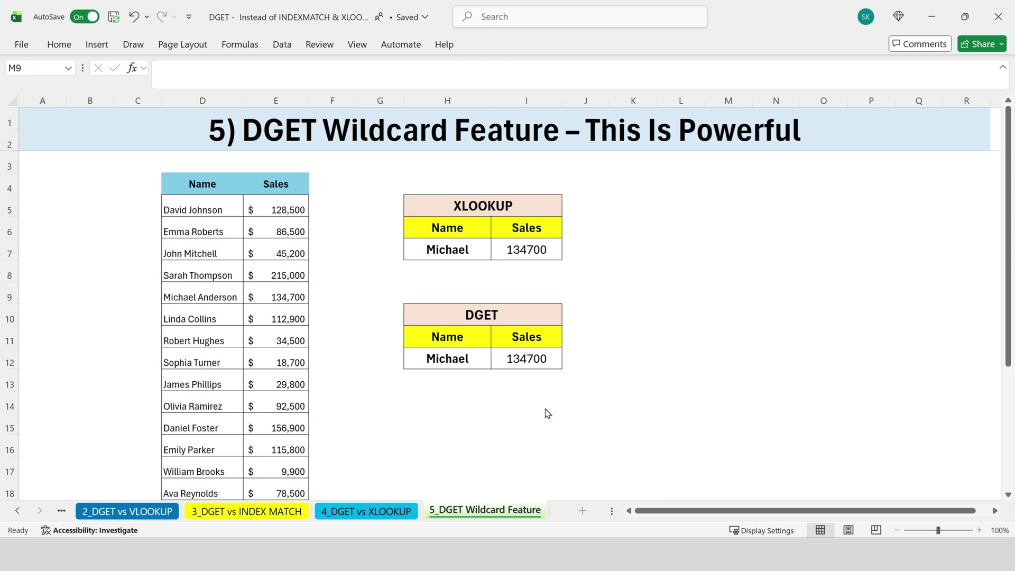
pyautogui.click(503, 391)
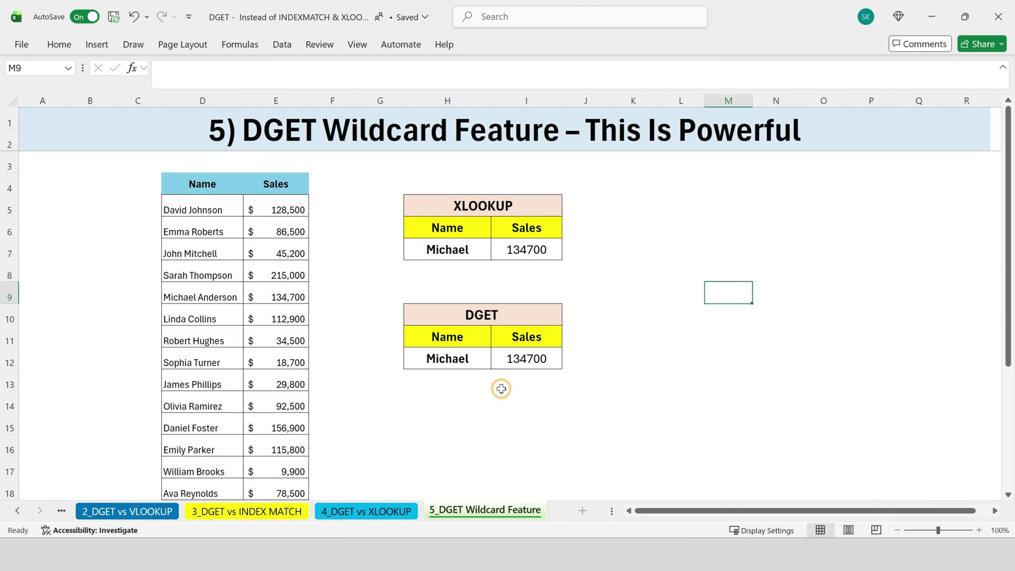
pyautogui.click(460, 367)
pyautogui.click(459, 368)
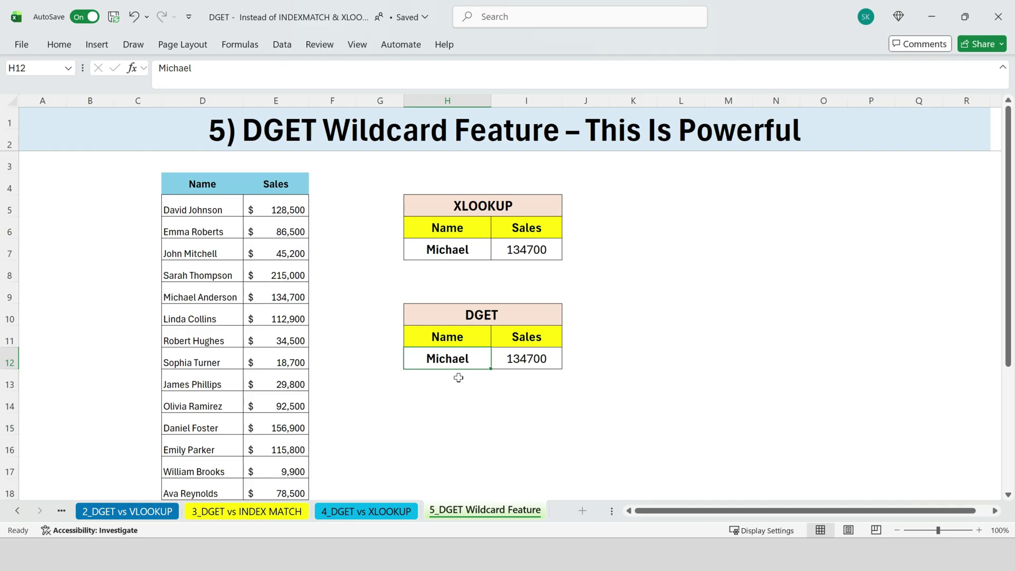
# Enter a second criteria first name, one missing from the sales table, in H13 below the DGET block.
pyautogui.click(458, 378)
pyautogui.click(458, 378)
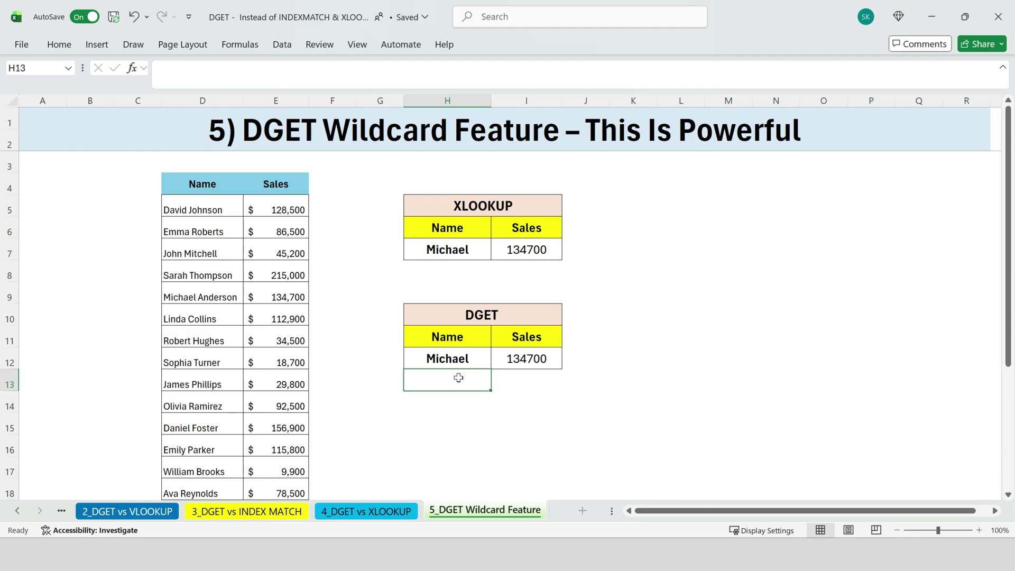
pyautogui.write('Charlie')
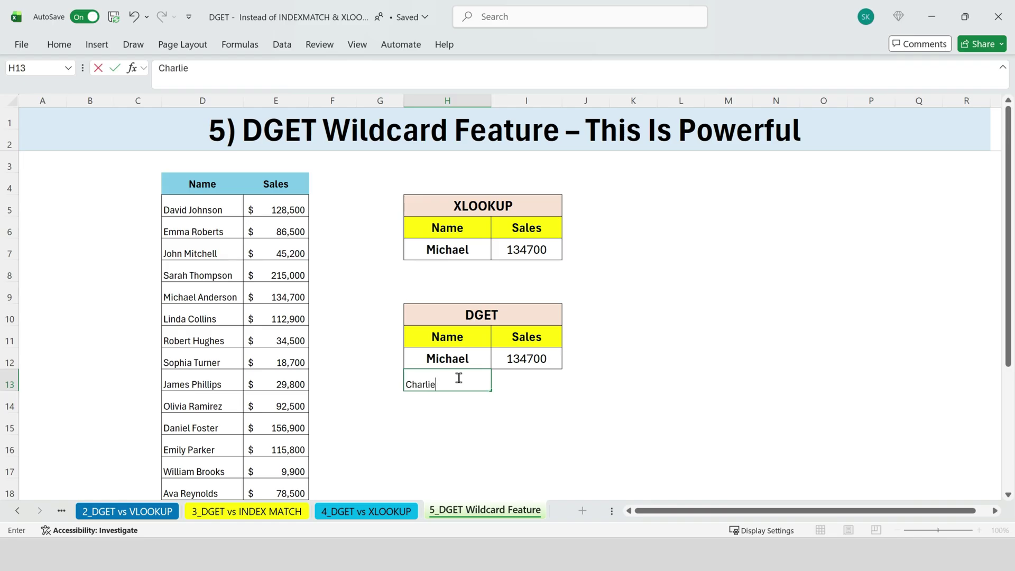
pyautogui.press('Return')
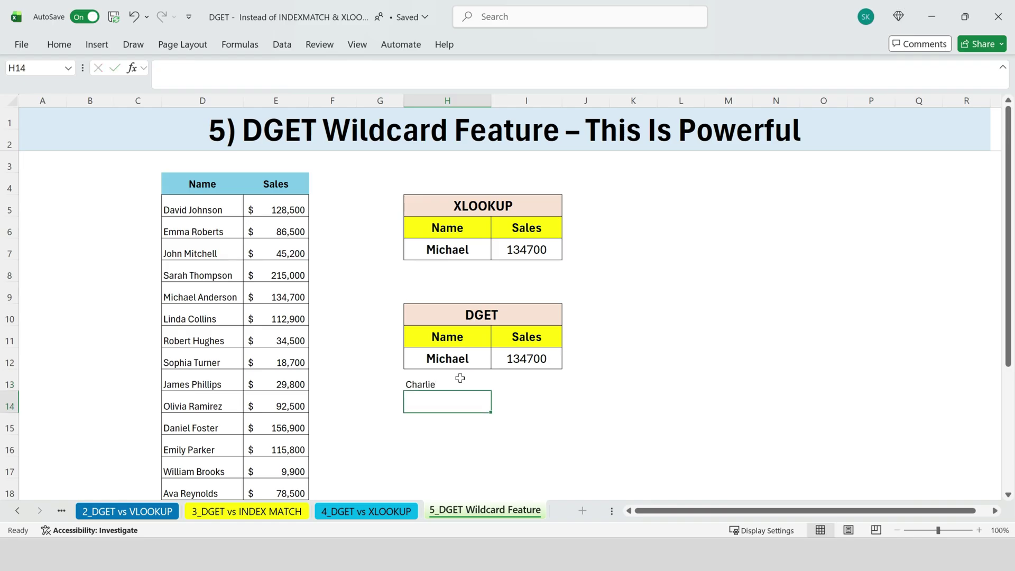
# Extend the criteria range of I12's DGET formula to H11:H13.
pyautogui.click(547, 359)
pyautogui.doubleClick(579, 359)
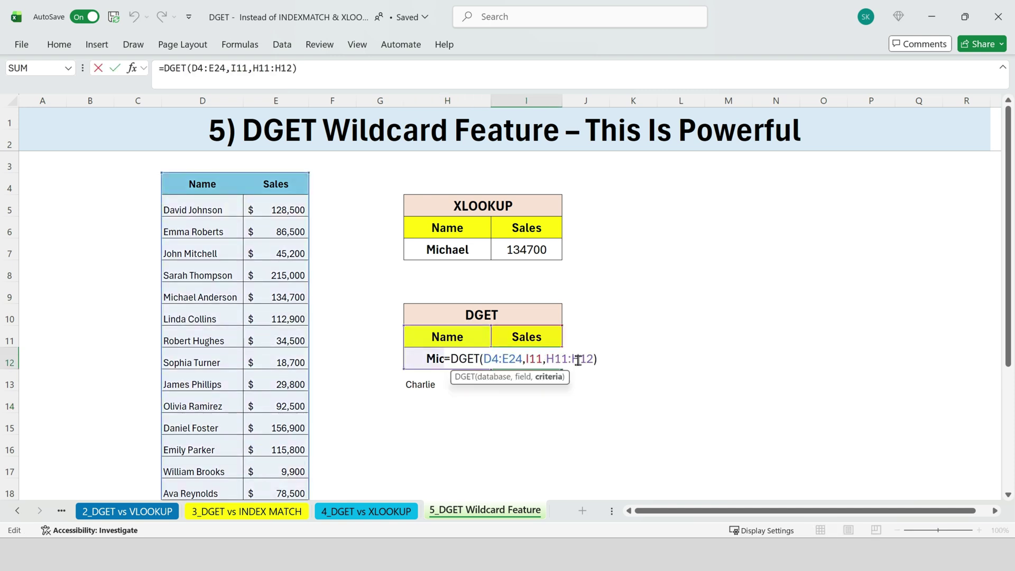
pyautogui.moveTo(404, 369); pyautogui.dragTo(405, 384)
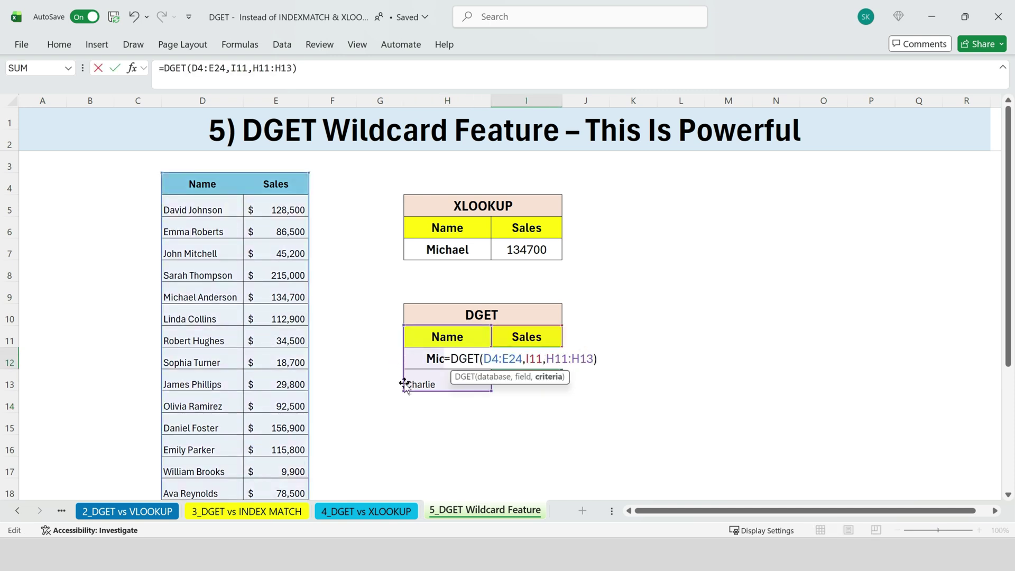
pyautogui.press('Return')
pyautogui.click(451, 384)
pyautogui.doubleClick(546, 357)
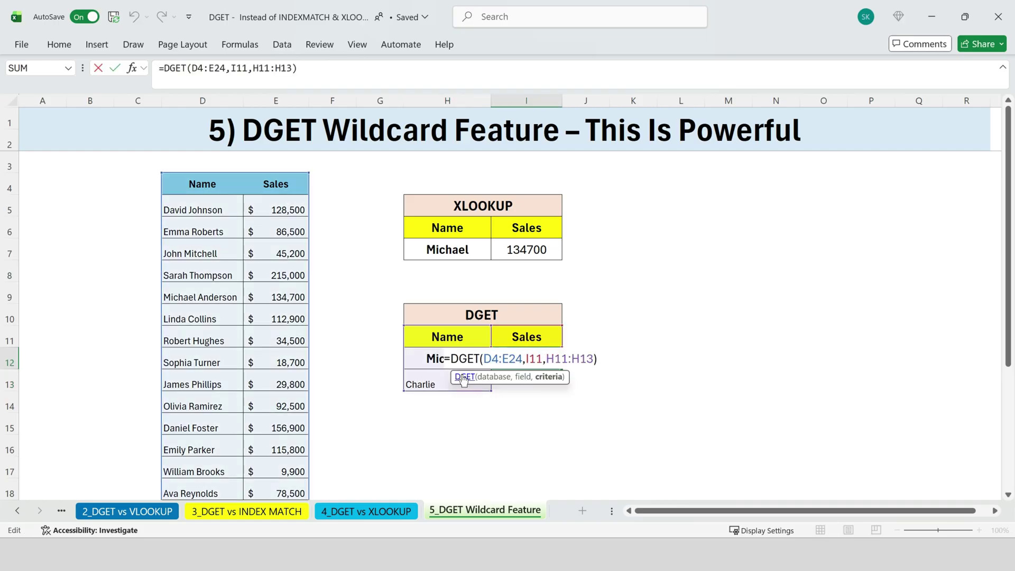
pyautogui.press('Return')
# Format the name in H13 as bold, 14 pt, centred horizontally and vertically.
pyautogui.click(451, 378)
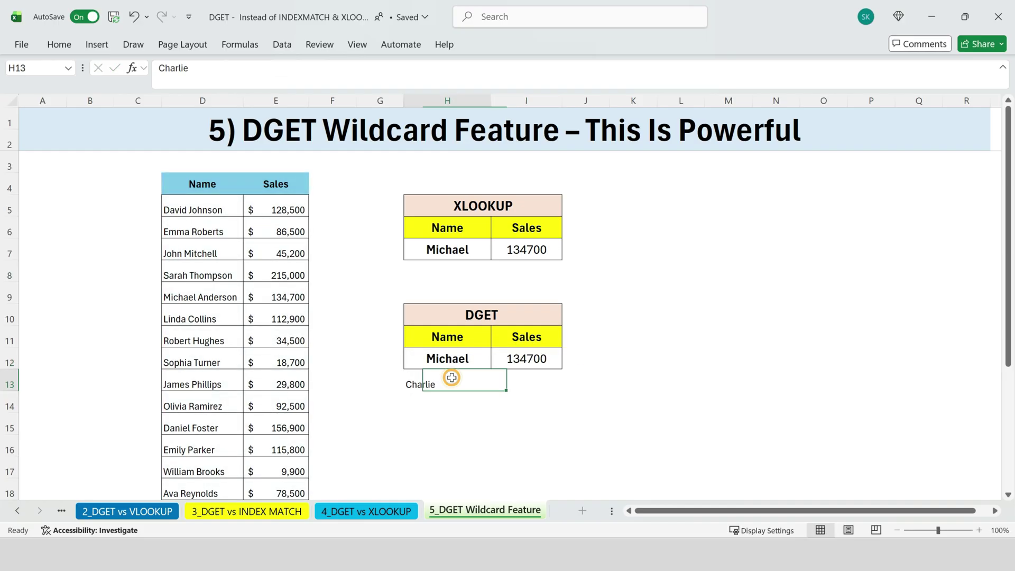
pyautogui.click(58, 44)
pyautogui.click(96, 91)
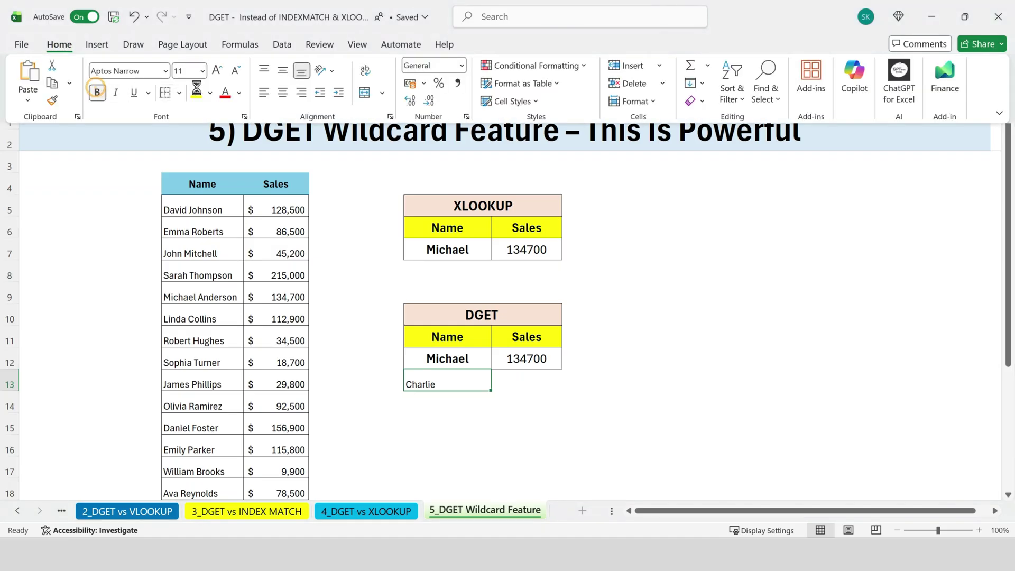
pyautogui.click(203, 73)
pyautogui.click(185, 179)
pyautogui.click(283, 72)
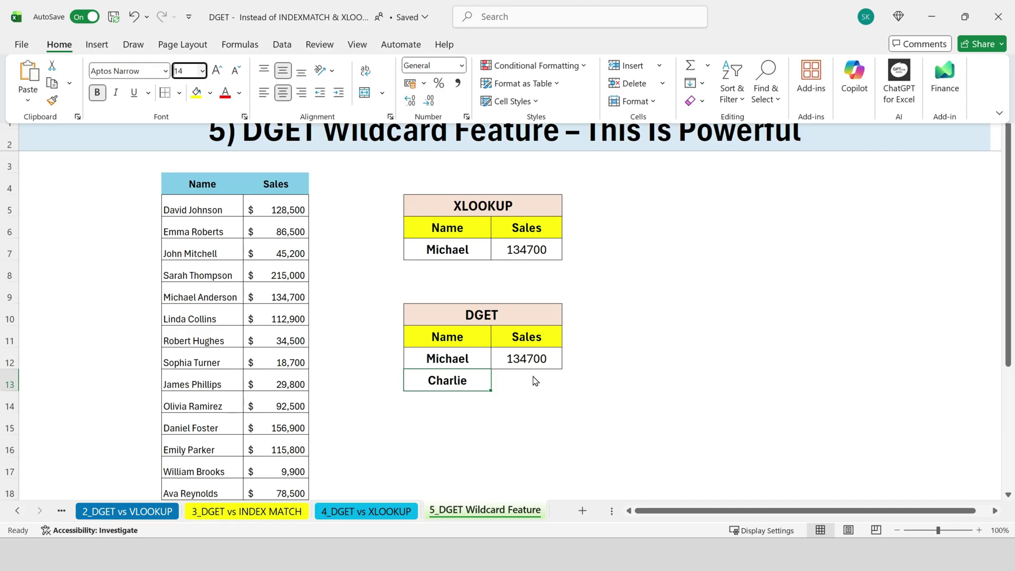
pyautogui.click(533, 377)
pyautogui.moveTo(430, 379); pyautogui.dragTo(529, 381)
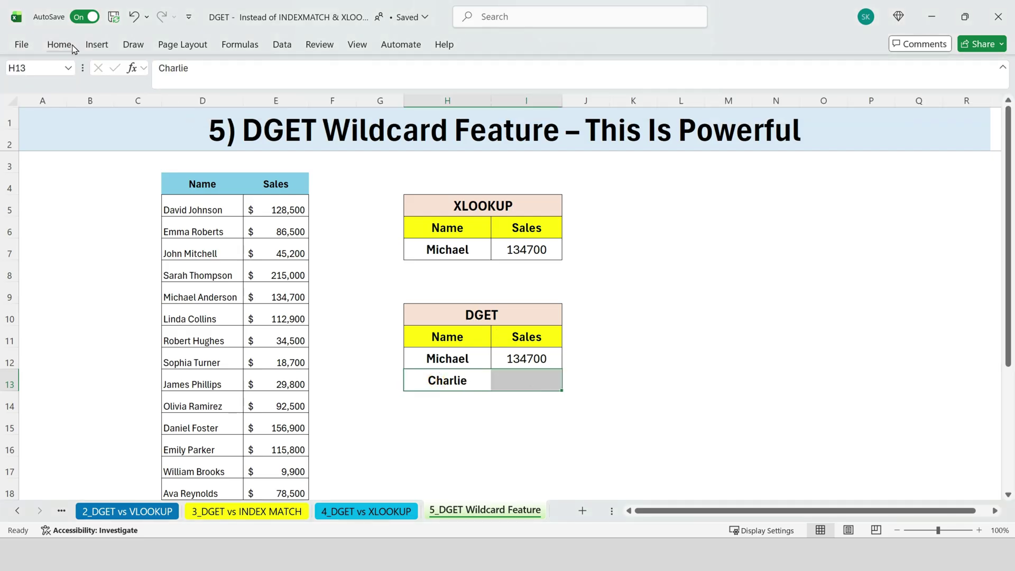
pyautogui.click(612, 415)
pyautogui.click(528, 379)
# Review the extended criteria range in I12's DGET formula and look over the names in D5:D14.
pyautogui.click(533, 359)
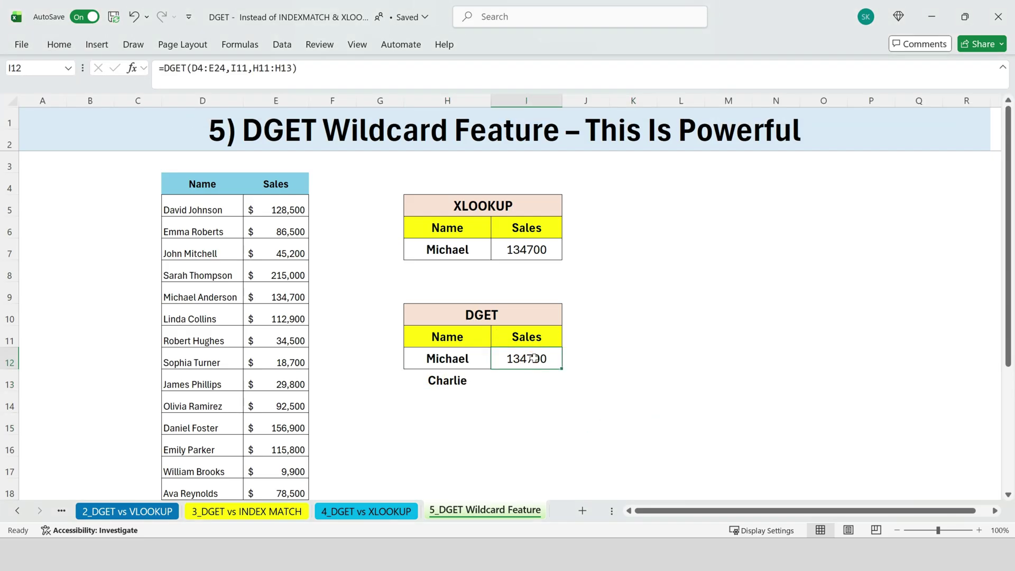
pyautogui.doubleClick(533, 359)
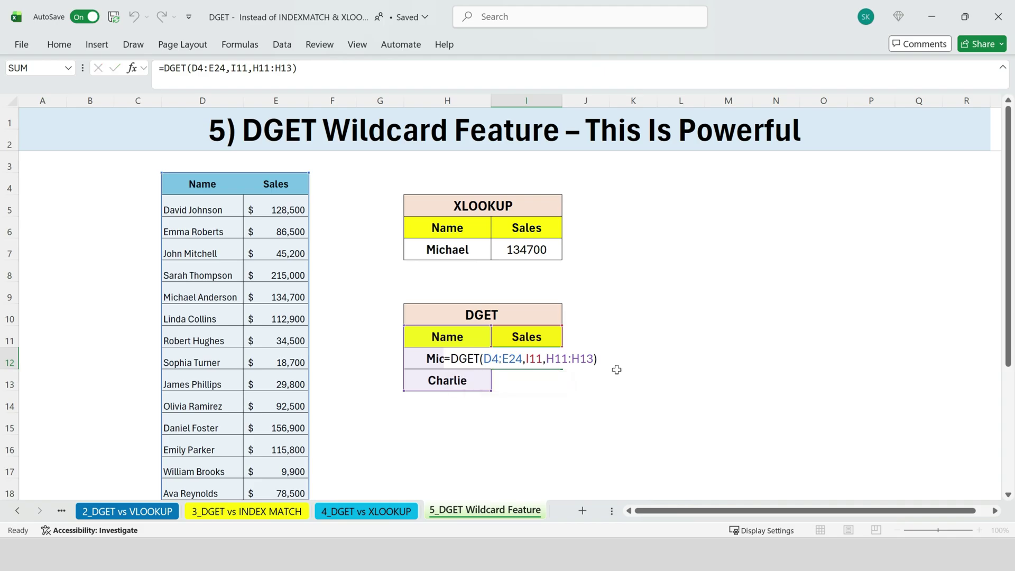
pyautogui.press('Return')
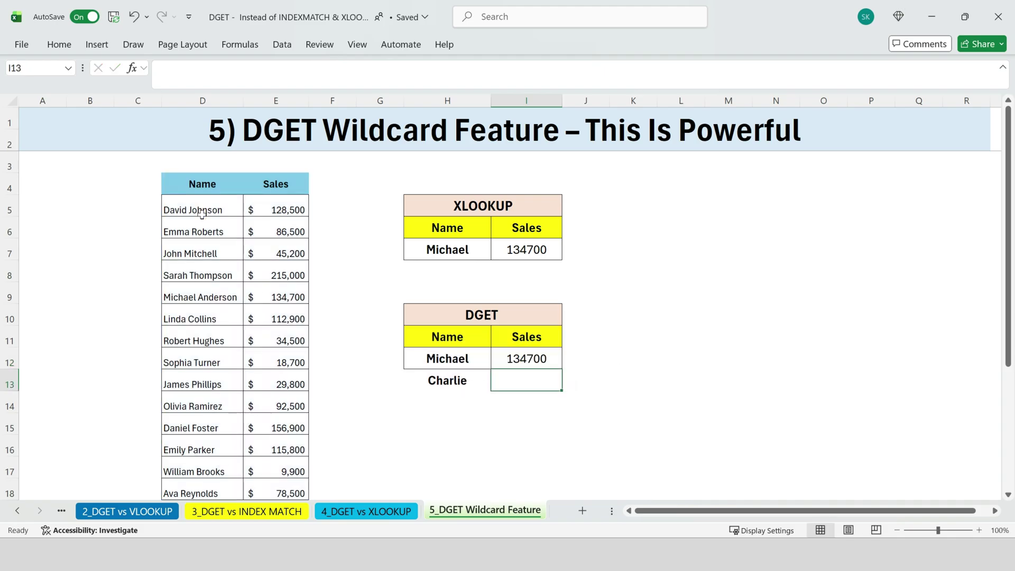
pyautogui.moveTo(202, 215); pyautogui.dragTo(226, 409)
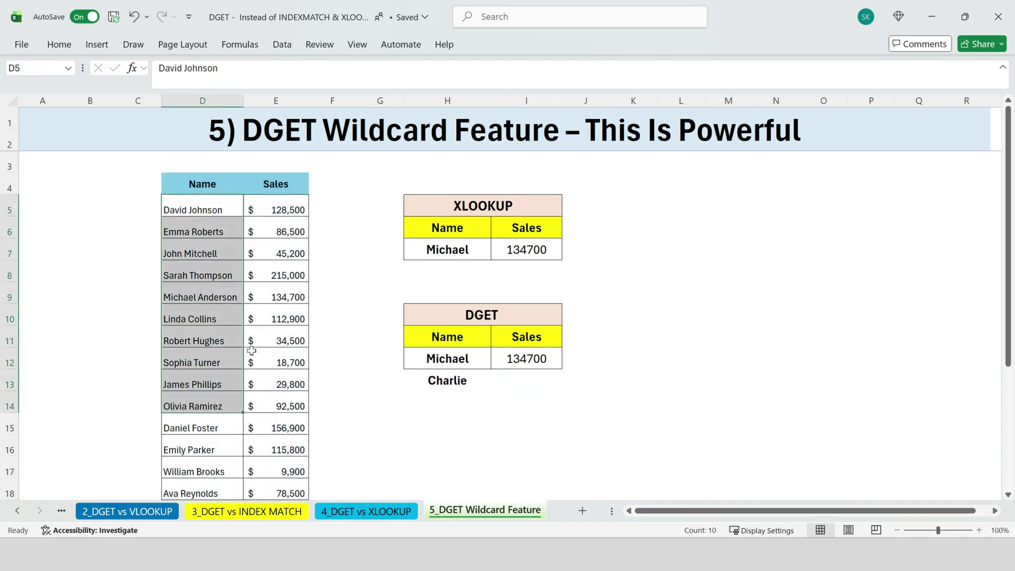
# Change the first DGET criteria name in H12 to the first name of the person in D10.
pyautogui.doubleClick(466, 357)
pyautogui.press('BackSpace')
pyautogui.write('Linda')
pyautogui.press('Return')
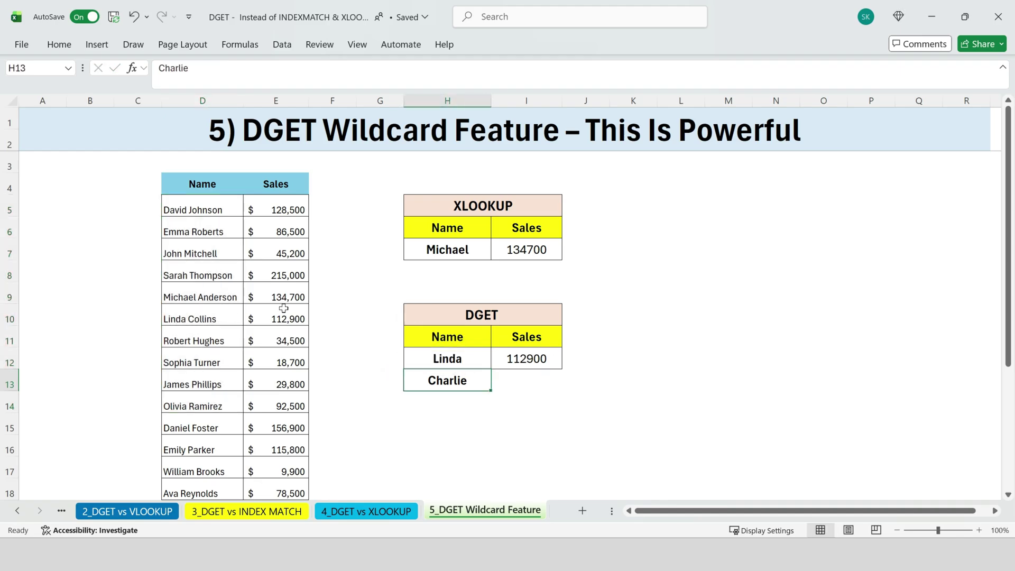
# Review the database, field and criteria ranges in I12's DGET formula.
pyautogui.click(284, 310)
pyautogui.doubleClick(550, 361)
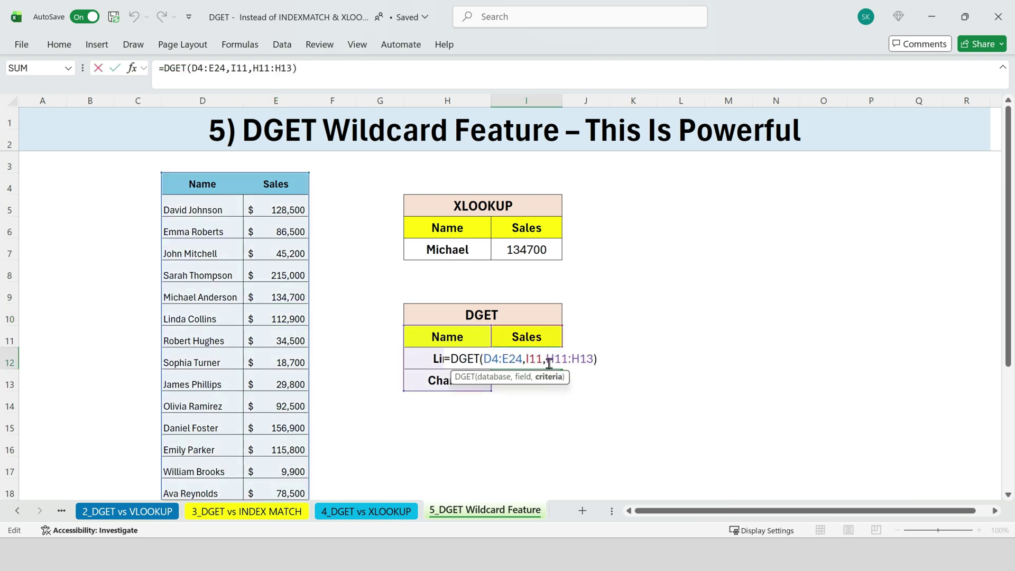
pyautogui.press('Return')
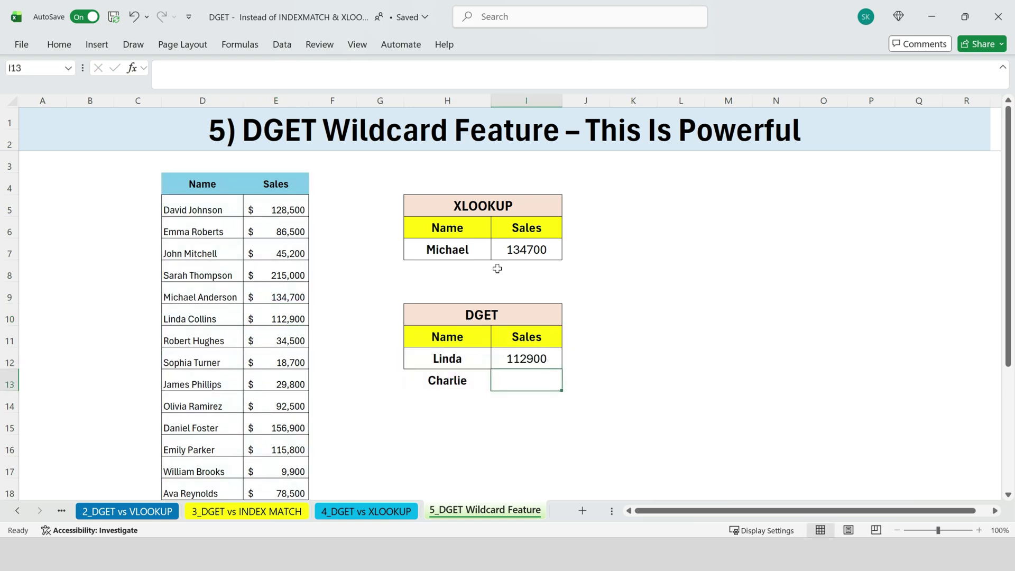
# Change the second DGET criteria name in H13 to the first name of the person in D9 and check I12.
pyautogui.click(467, 380)
pyautogui.doubleClick(478, 379)
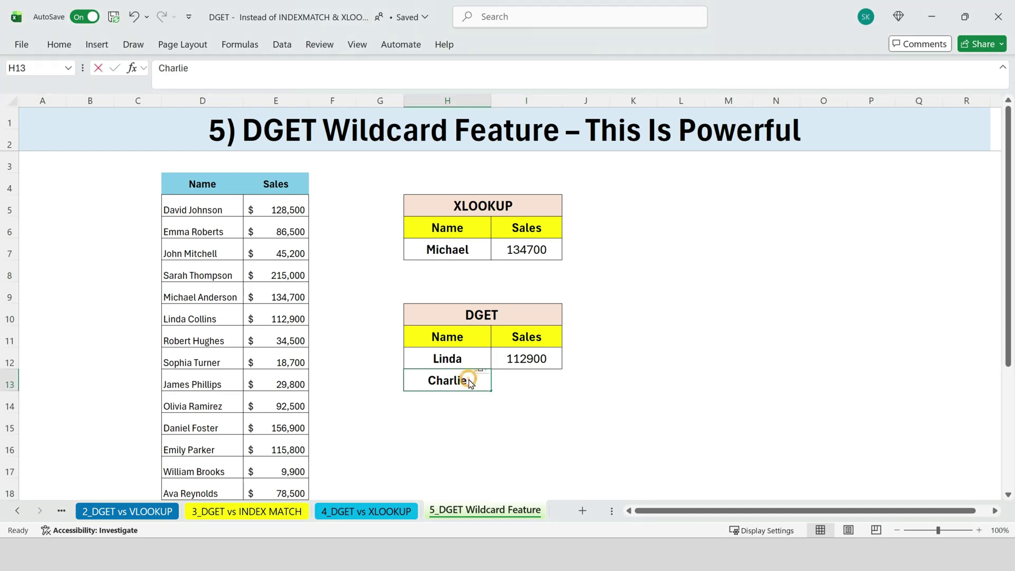
pyautogui.moveTo(479, 379); pyautogui.dragTo(377, 375)
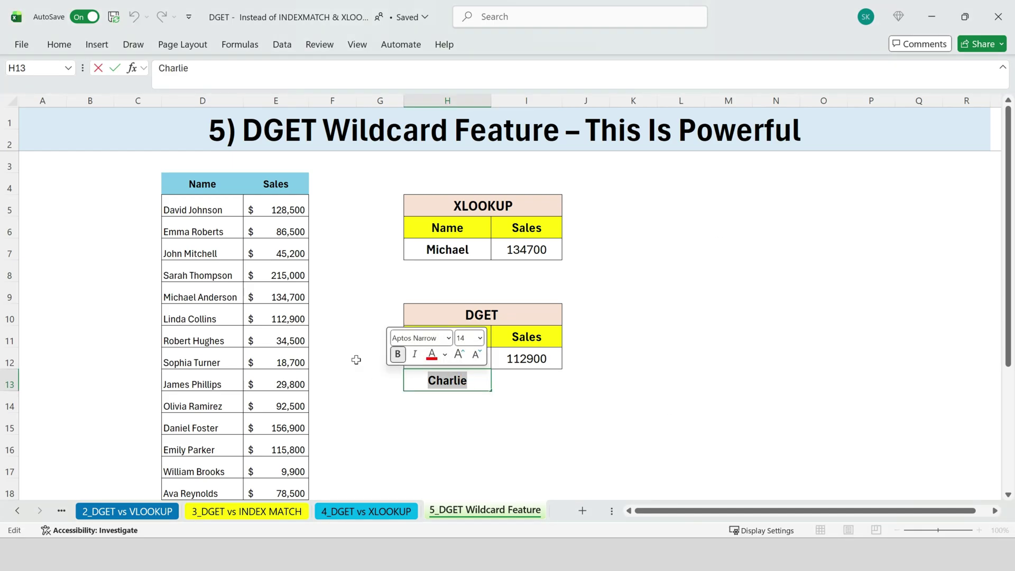
pyautogui.press('BackSpace')
pyautogui.write('Mic')
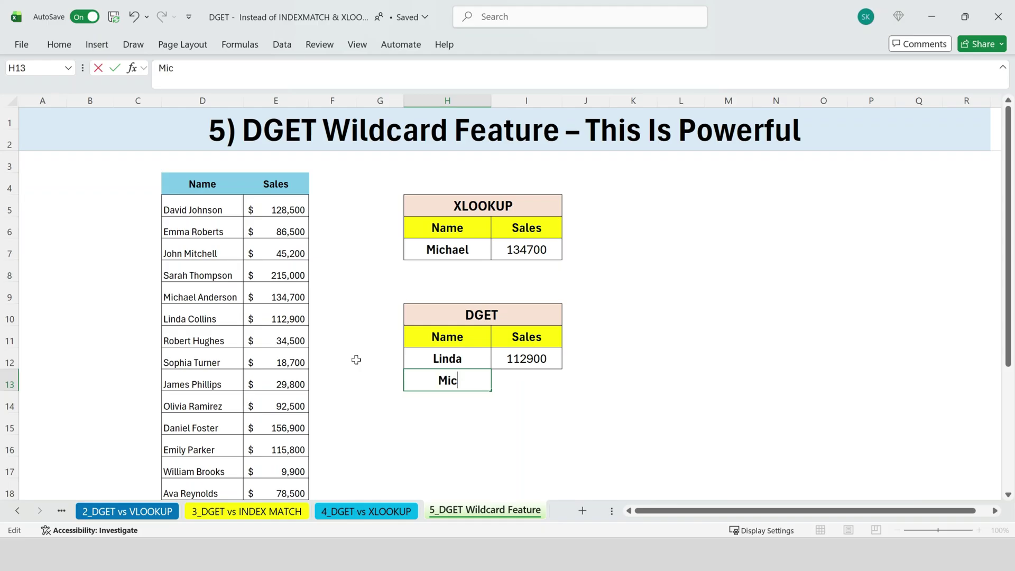
pyautogui.write('hael')
pyautogui.press('Return')
pyautogui.click(557, 356)
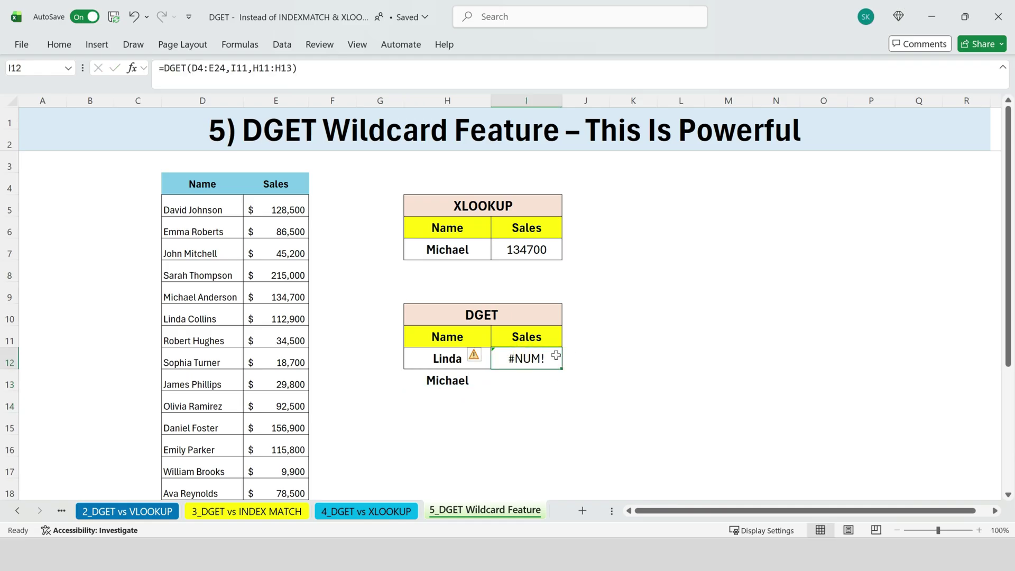
# Change the first DGET criteria name in H12 to the first name of the person in D5.
pyautogui.click(463, 356)
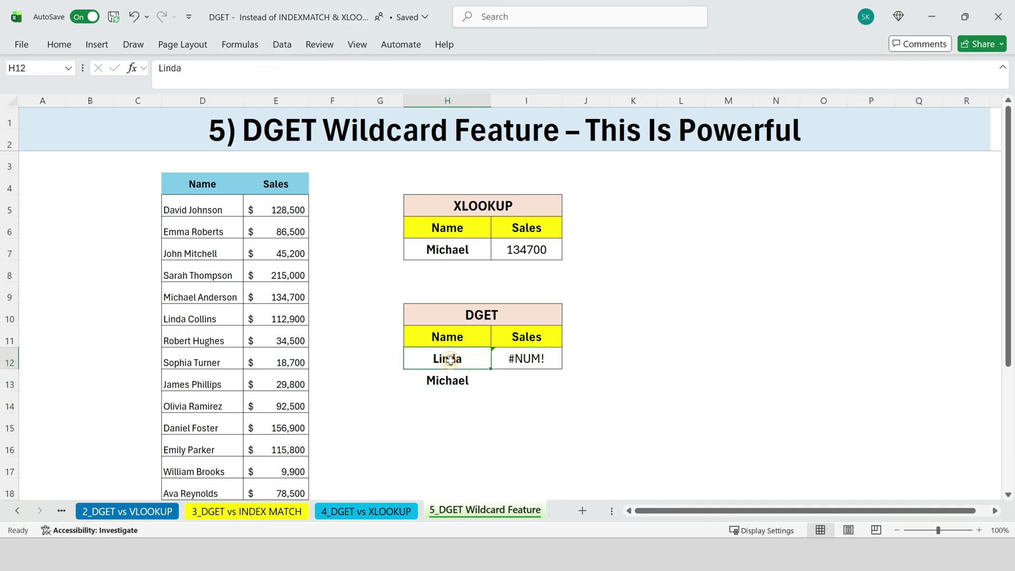
pyautogui.doubleClick(460, 359)
pyautogui.moveTo(462, 359); pyautogui.dragTo(419, 360)
pyautogui.write('da')
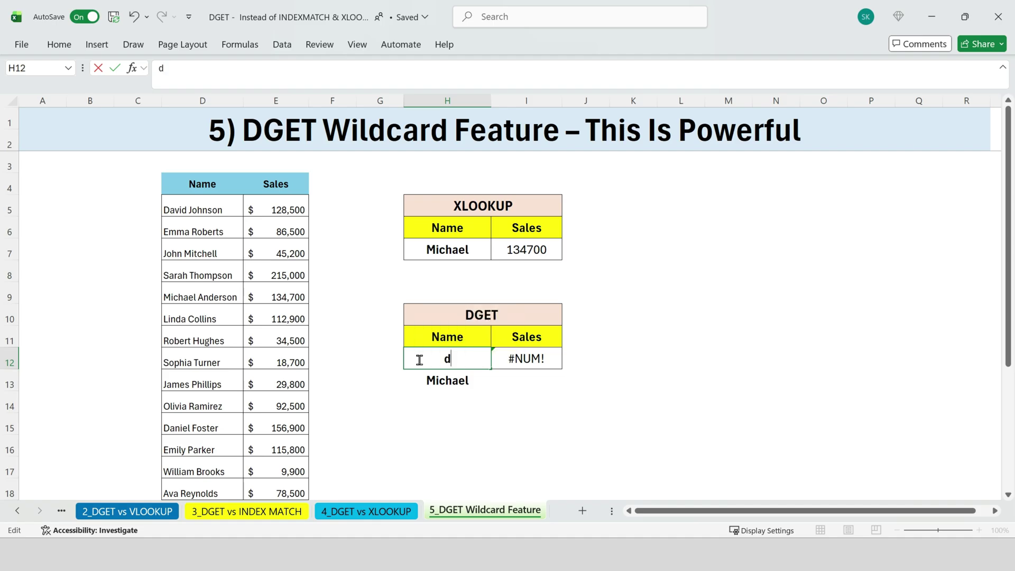
pyautogui.press('BackSpace')
pyautogui.press('BackSpace')
pyautogui.write('David')
pyautogui.press('Return')
# Replace the second DGET criteria name in H13 with a first name that does not occur in the Name column.
pyautogui.doubleClick(470, 379)
pyautogui.moveTo(470, 380); pyautogui.dragTo(389, 381)
pyautogui.press('BackSpace')
pyautogui.write('Alex')
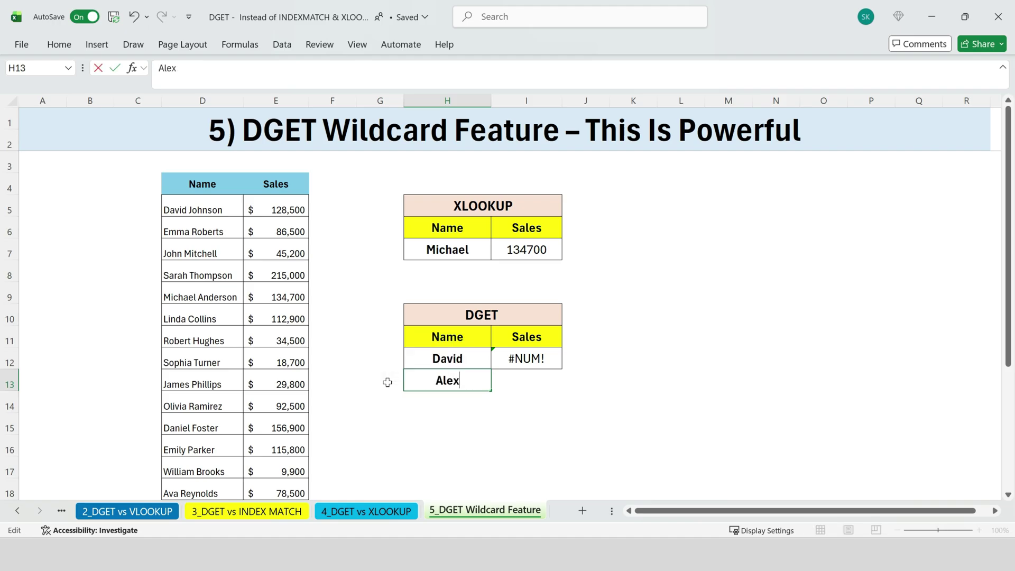
pyautogui.write('ander')
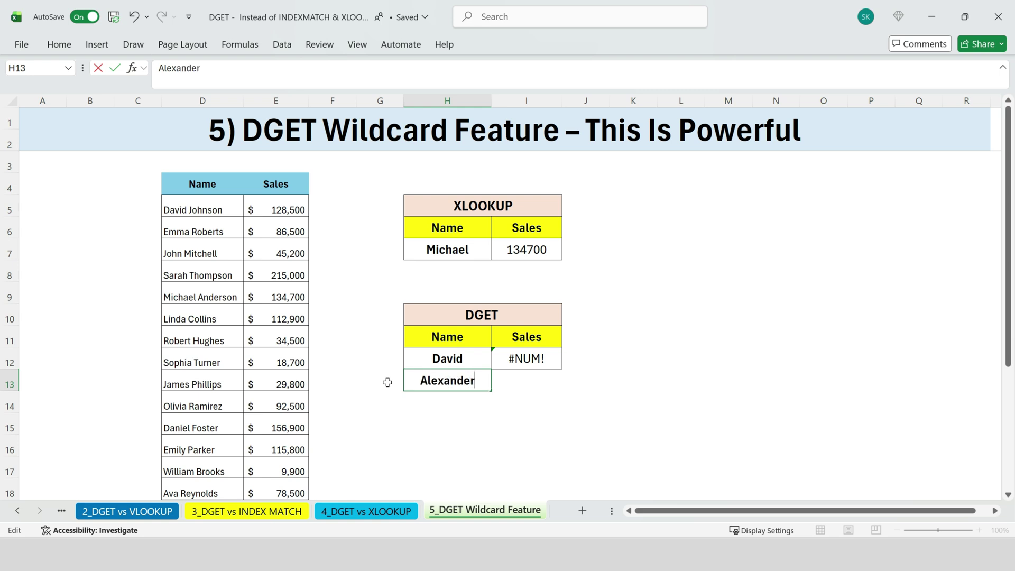
pyautogui.press('Return')
# Check the DGET result against row 5 of the sales list and look over the lookup tables in G4:L16.
pyautogui.press('Up')
pyautogui.press('Up')
pyautogui.click(220, 219)
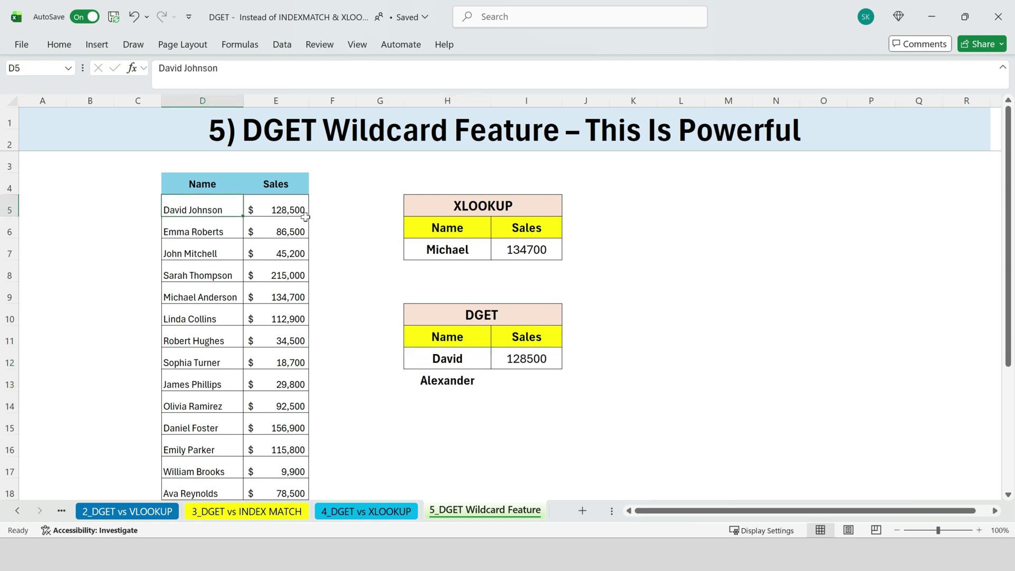
pyautogui.moveTo(380, 183); pyautogui.dragTo(673, 446)
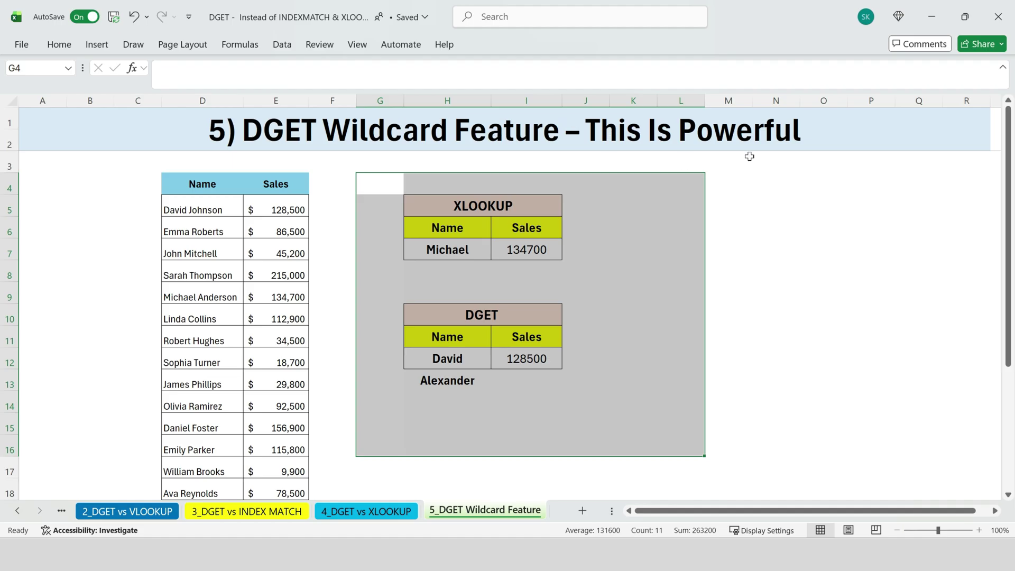
pyautogui.click(852, 231)
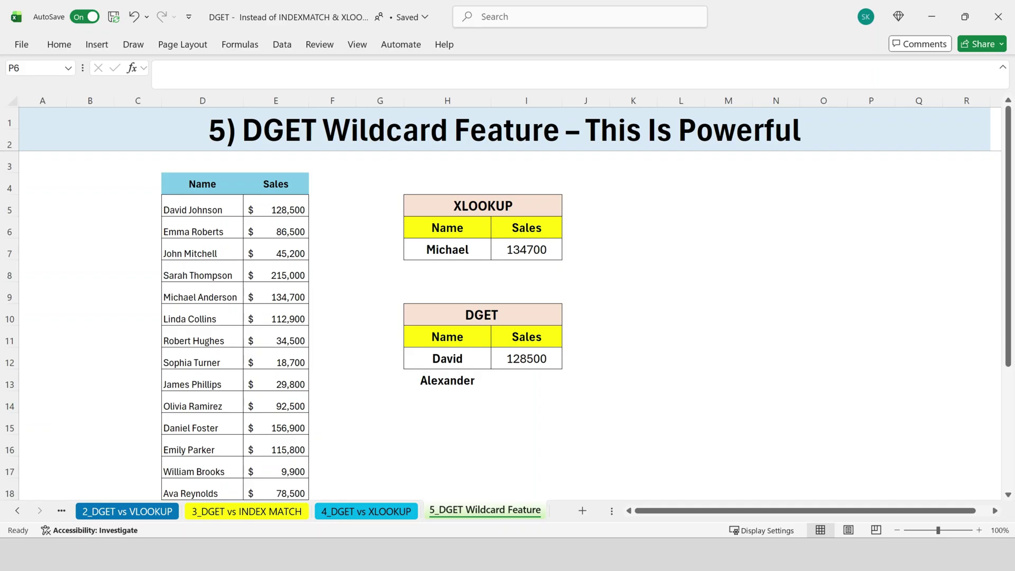
pyautogui.click(660, 259)
# Review the comparison sheets in order from 1_DGET through 4_DGET vs XLOOKUP, ending on 5_DGET Wildcard Feature.
pyautogui.click(18, 510)
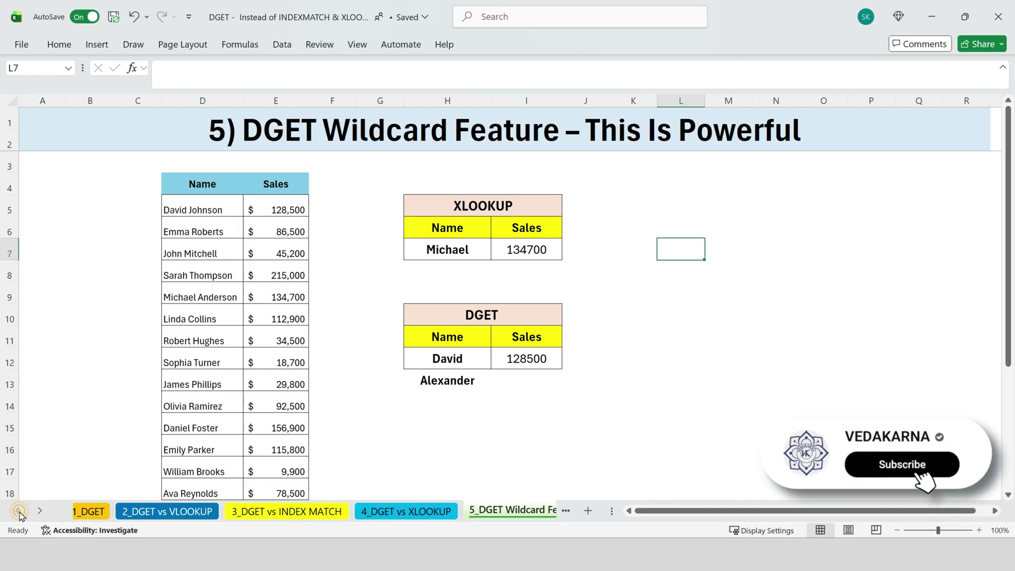
pyautogui.click(101, 512)
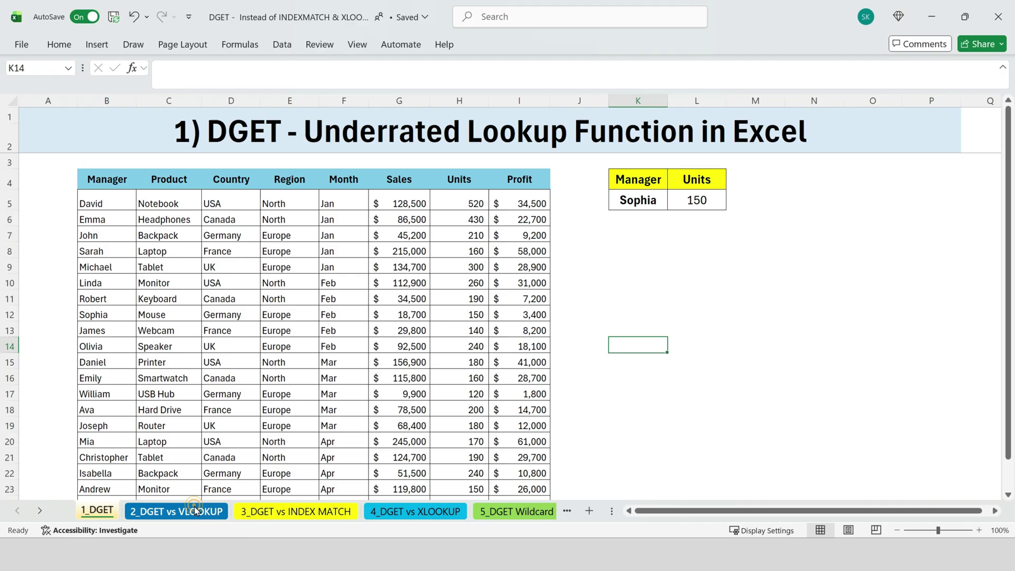
pyautogui.click(192, 512)
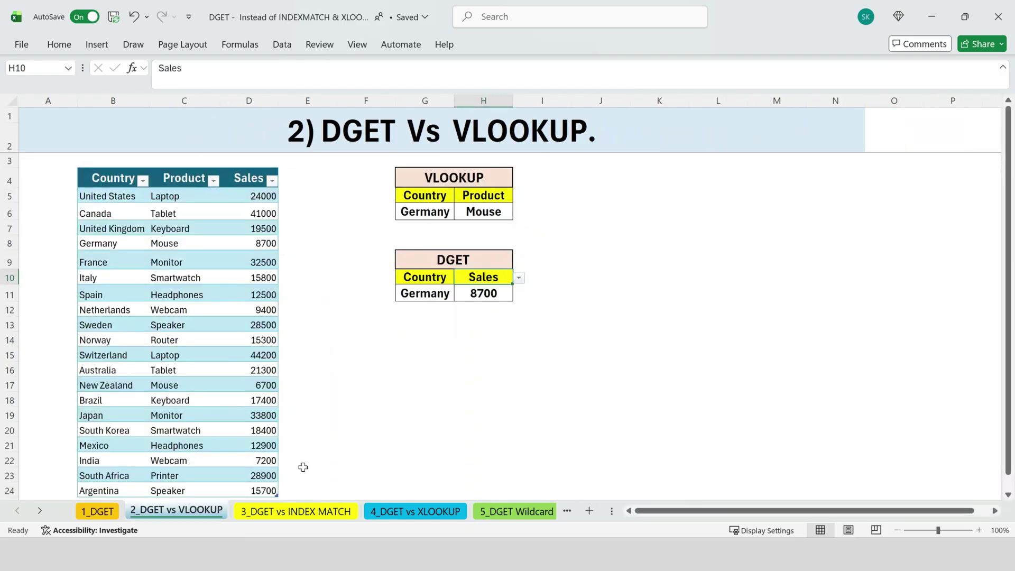
pyautogui.click(296, 511)
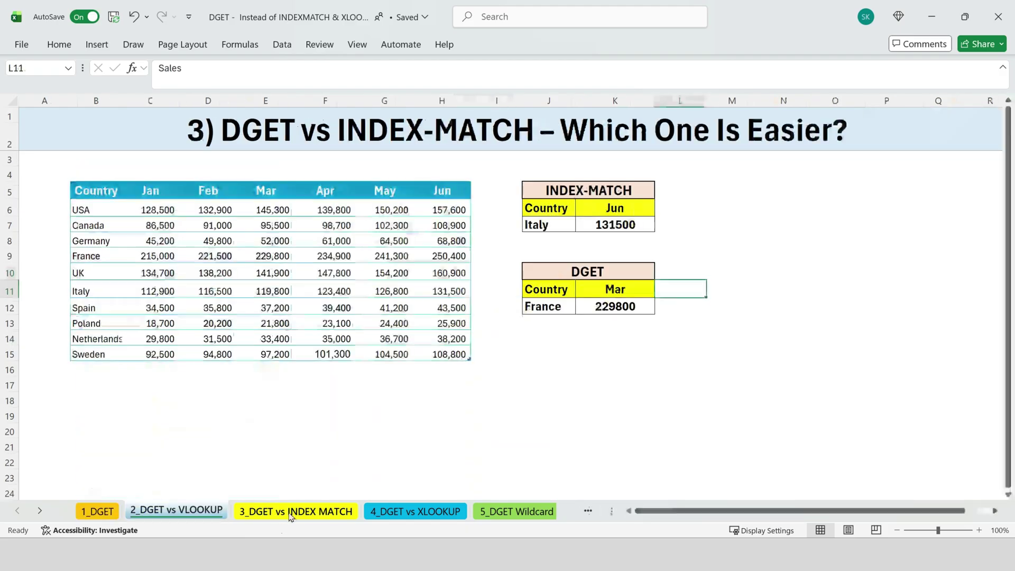
pyautogui.click(438, 511)
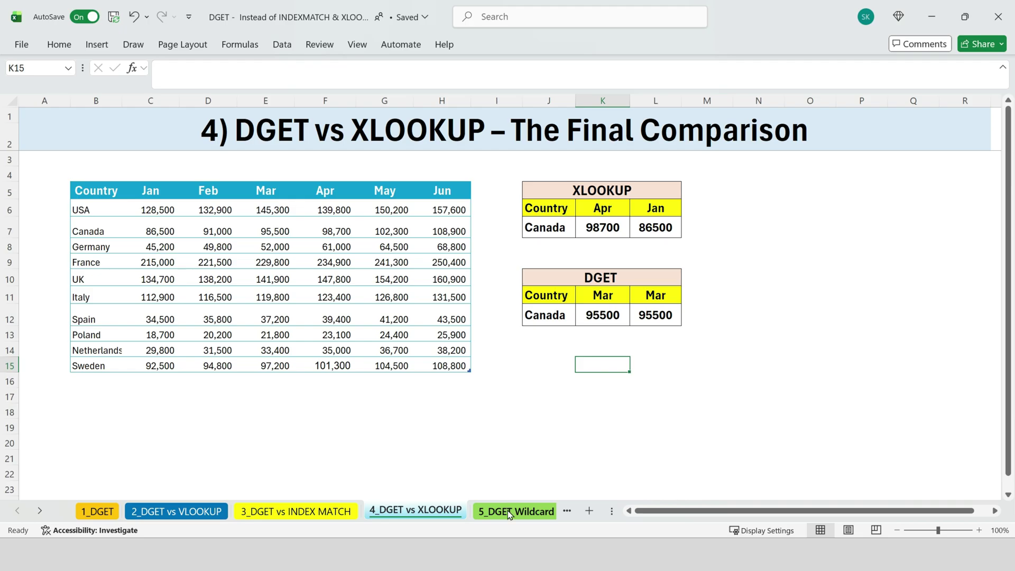
pyautogui.click(509, 512)
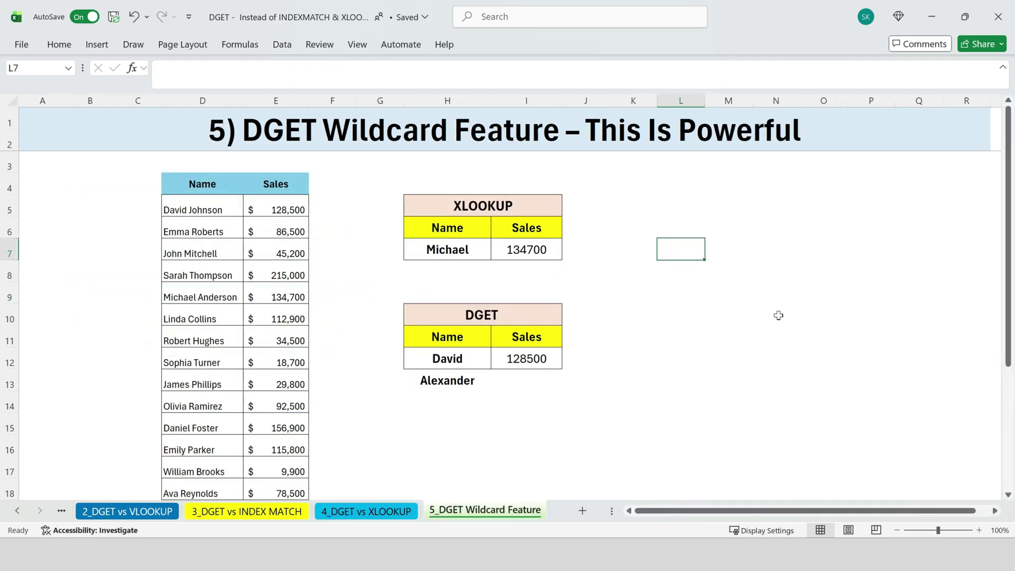